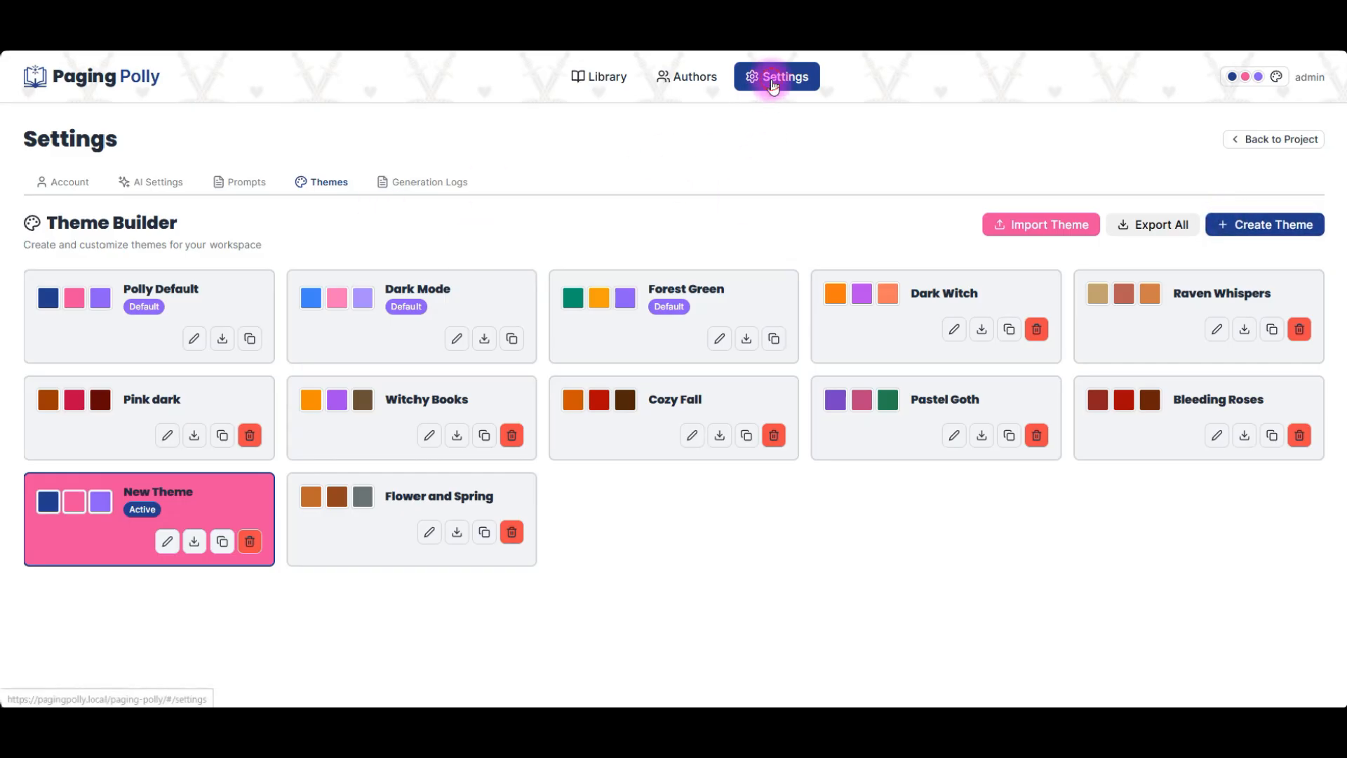
Step: Create a new theme in the theme builder and name it "Spooky Christmas"
click(70, 183)
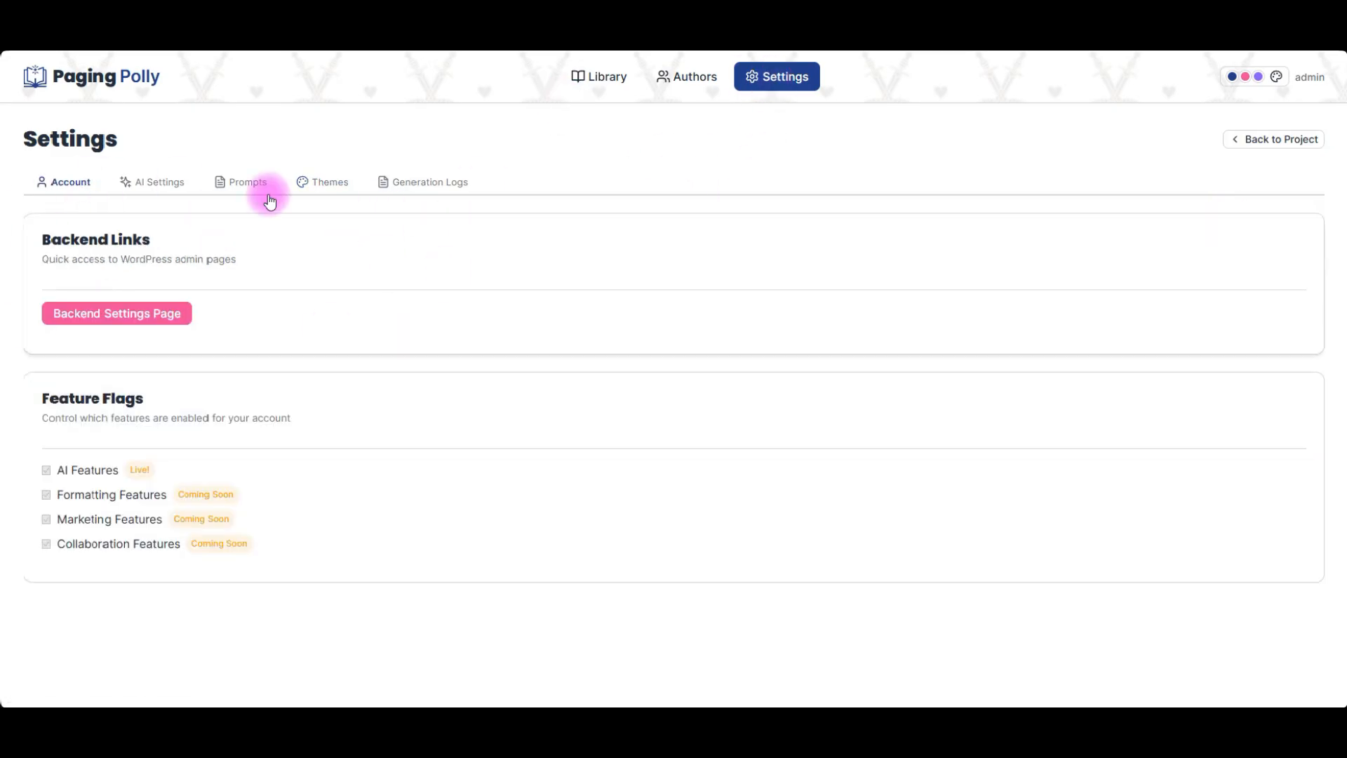
click(324, 184)
click(1271, 225)
scroll(175, 393, down, 2)
scroll(103, 302, up, 2)
click(136, 373)
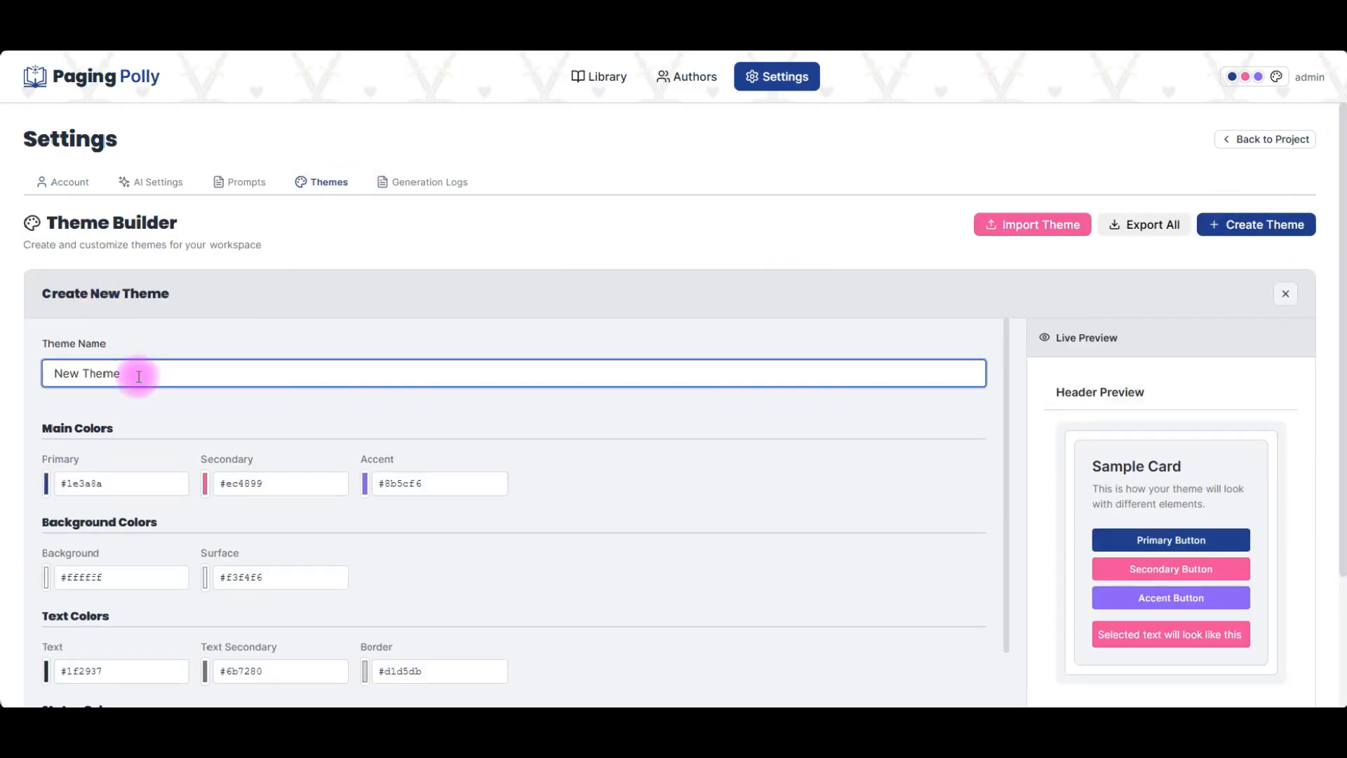
triple_click(139, 377)
text(Spooky Christmas)
Step: Try #3d4355, #1d1e19 and #1a3436 as the theme's background color
scroll(271, 400, down, 2)
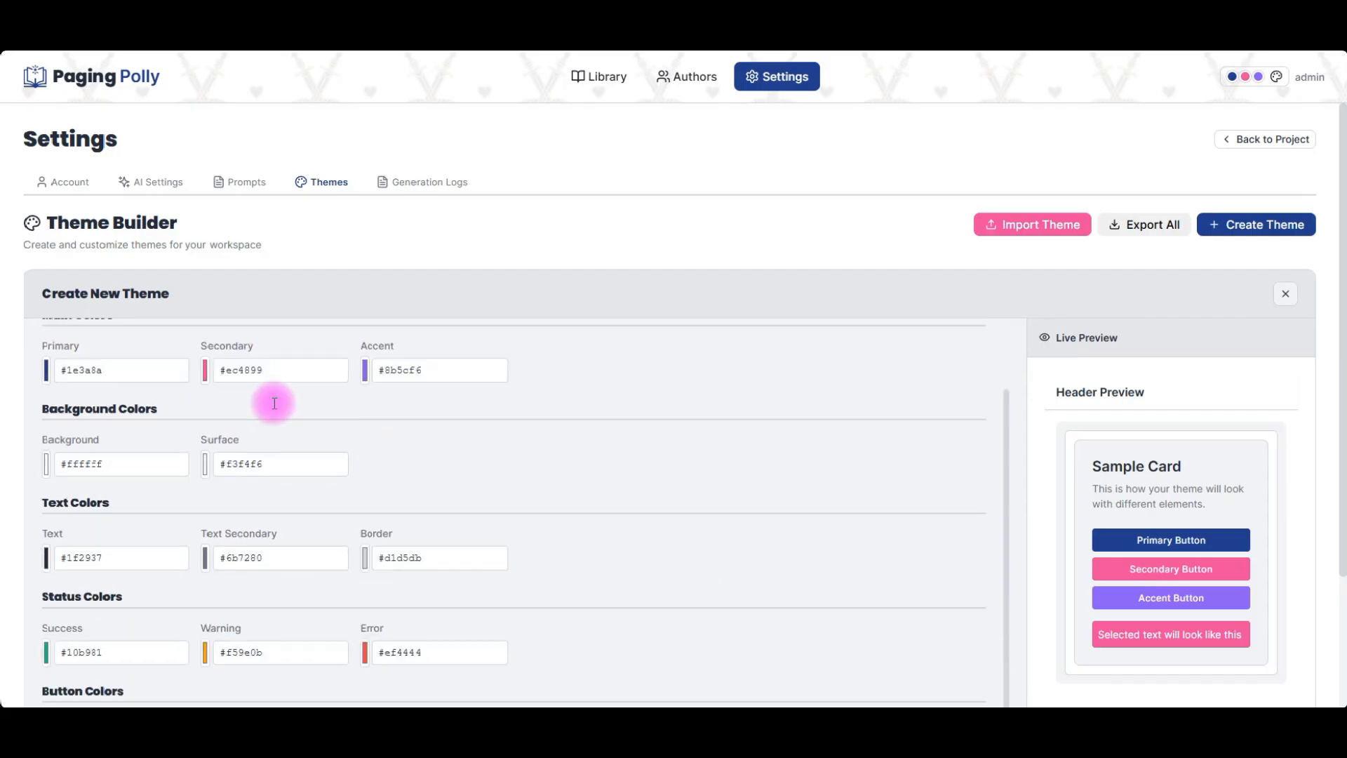
scroll(334, 306, down, 2)
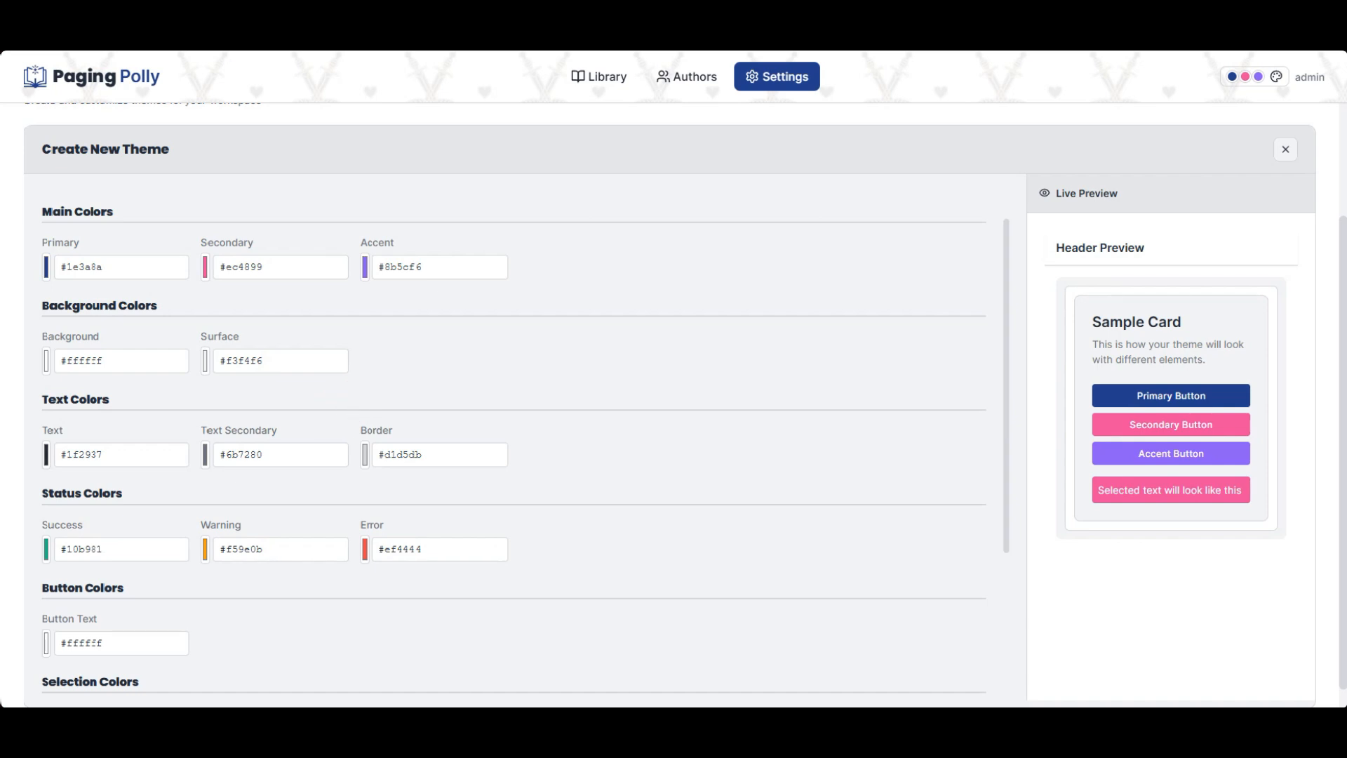
drag(114, 360, 42, 361)
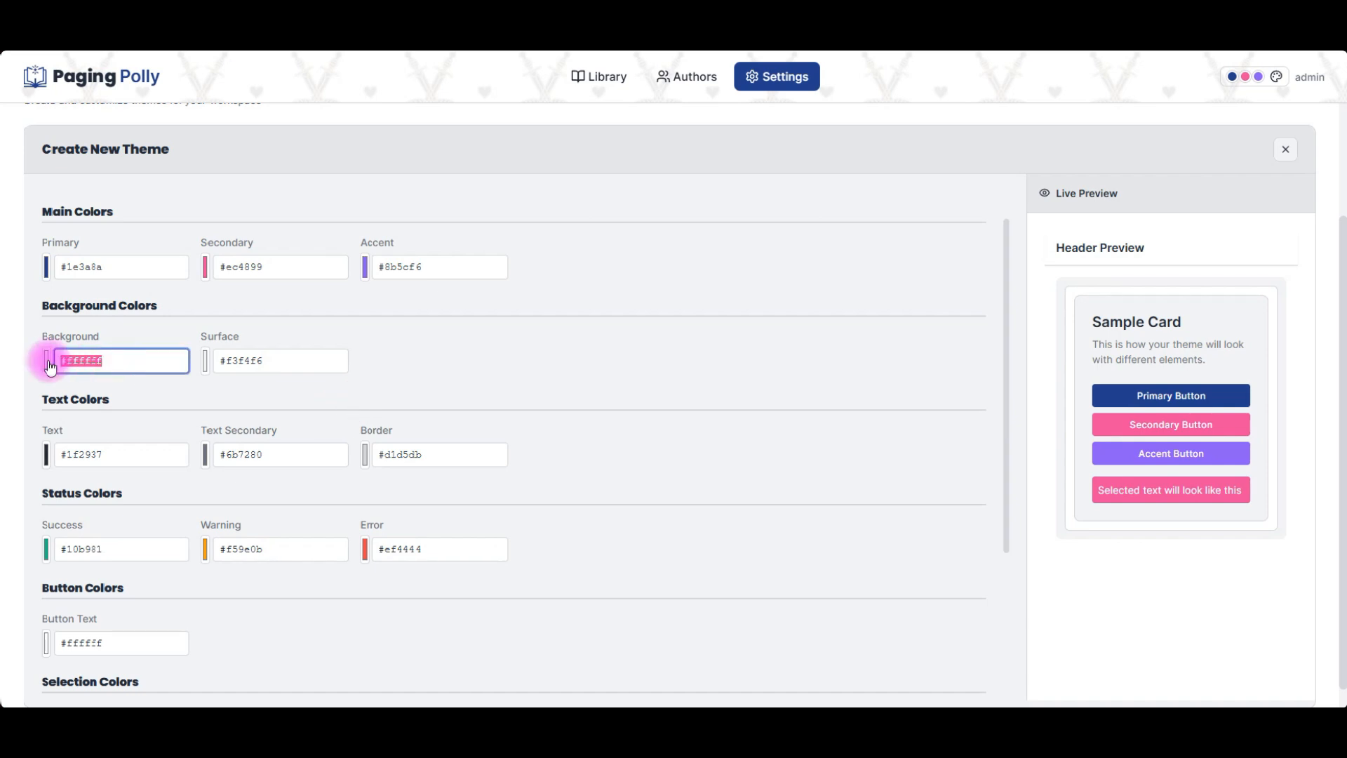
text(#3d4355)
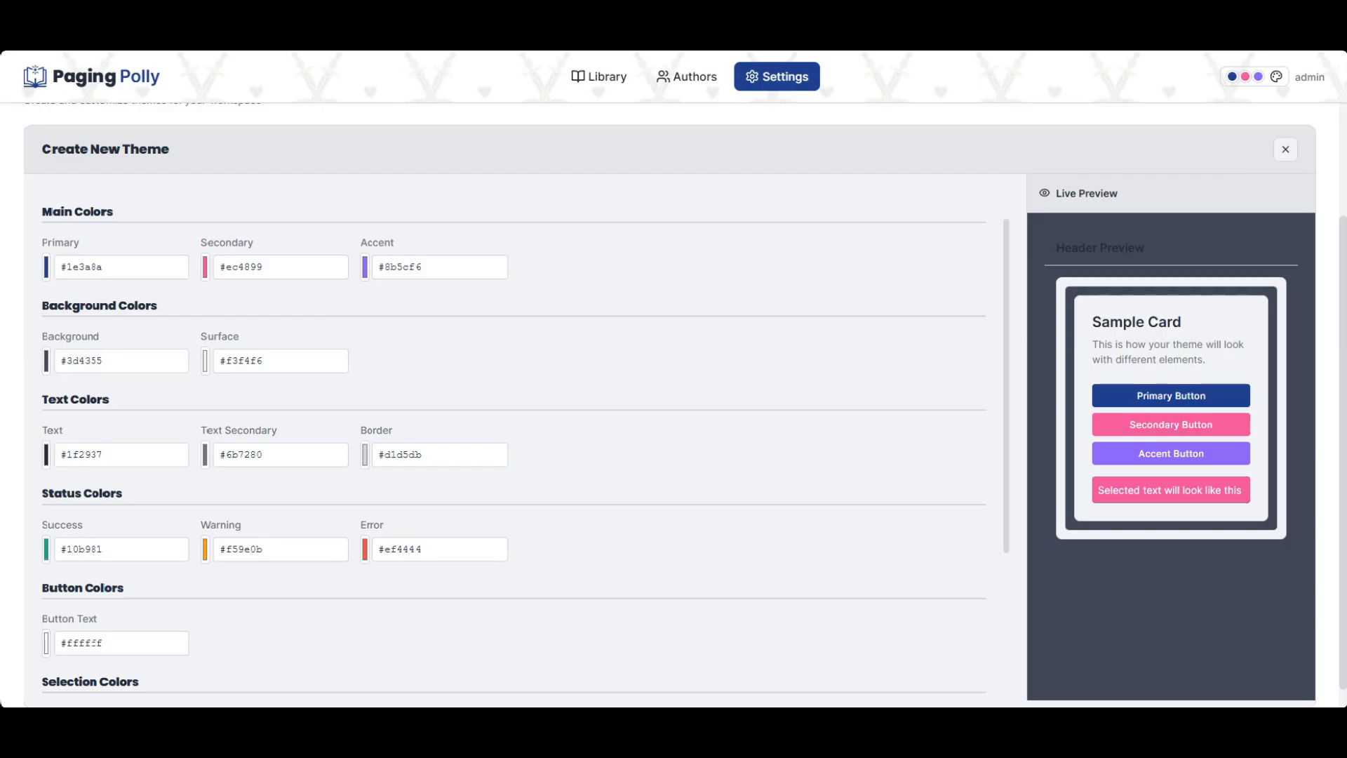
triple_click(84, 361)
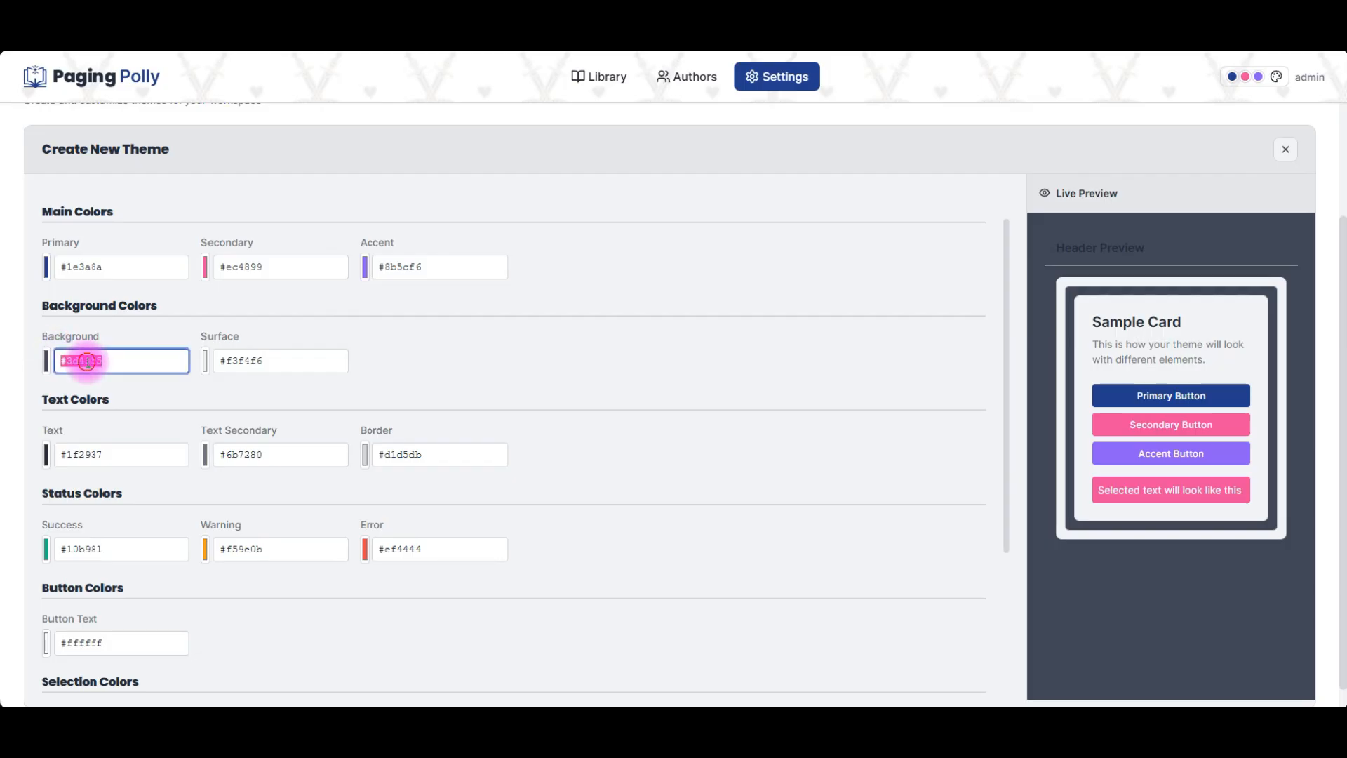
text(#1d1e19)
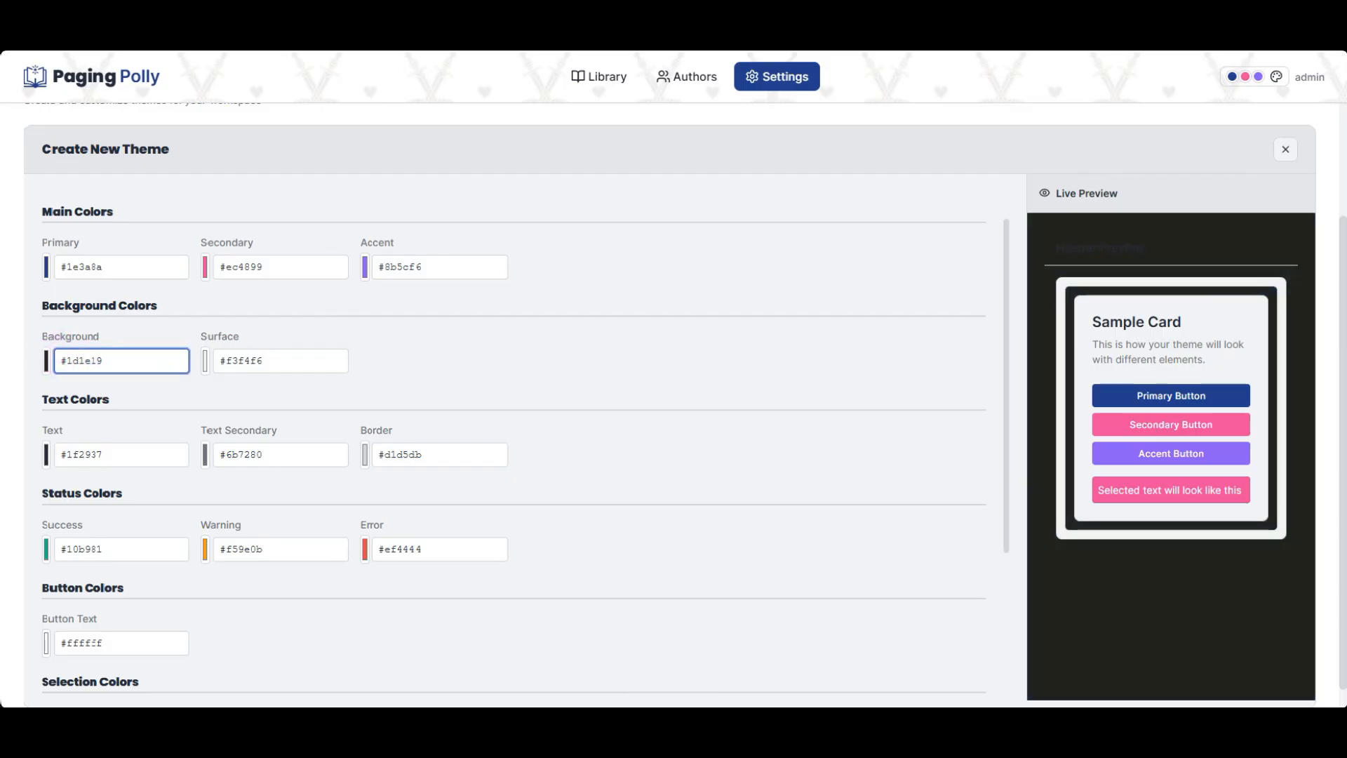
drag(141, 362, 76, 365)
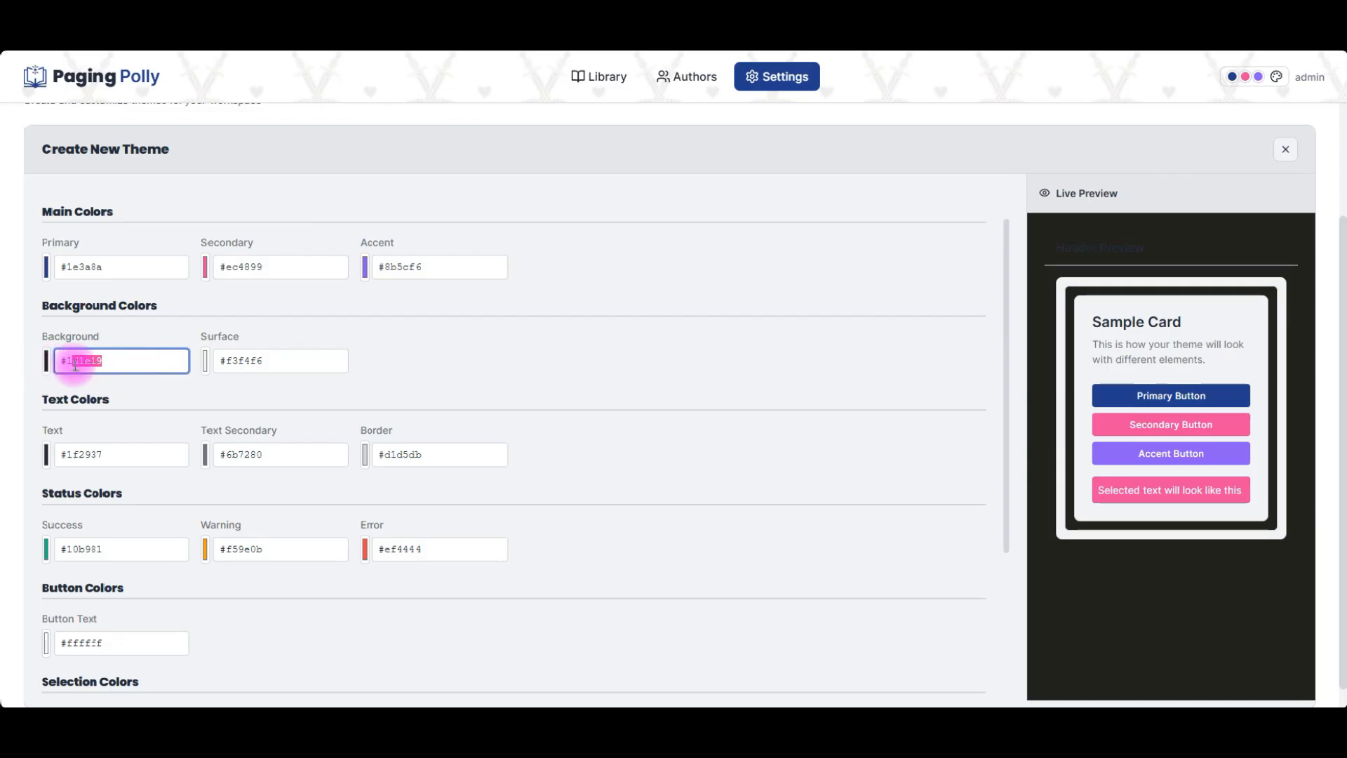
key(BackSpace)
text(e3436)
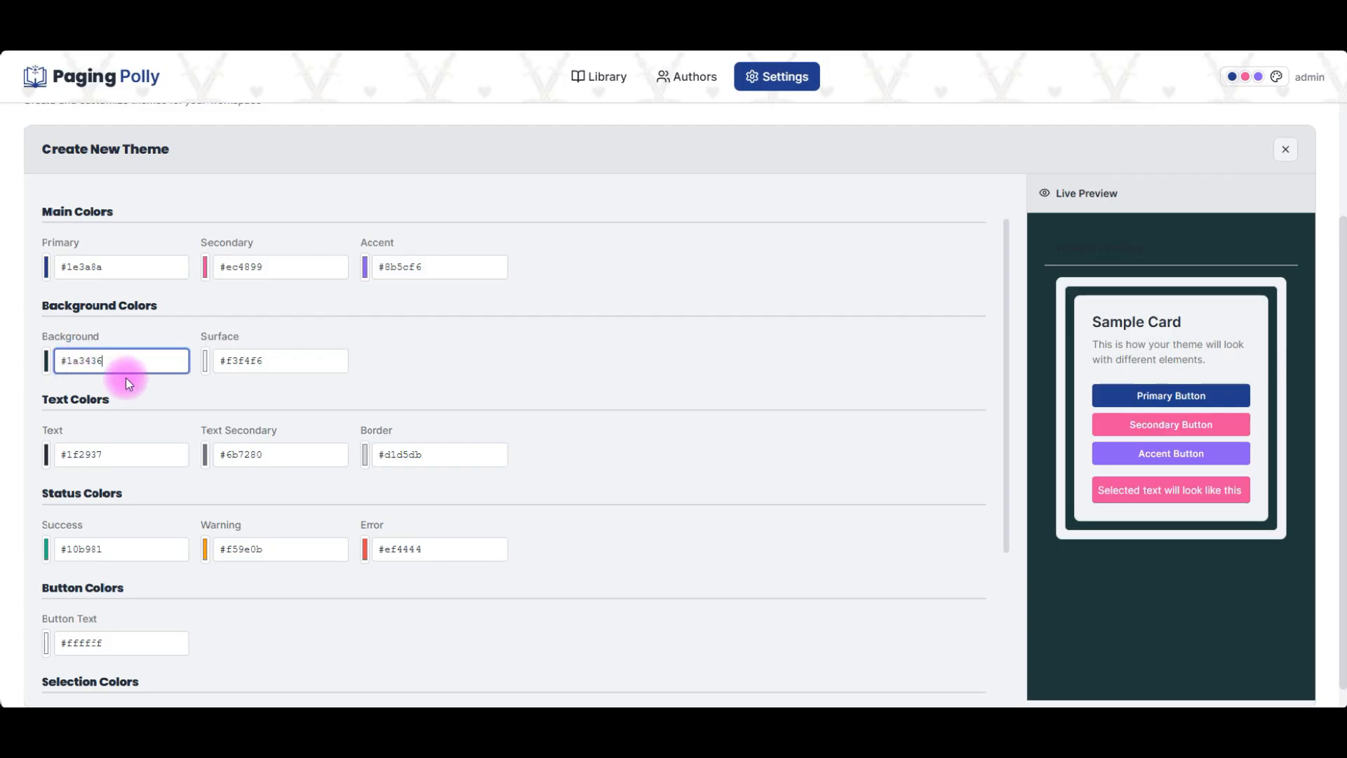
Step: Pick a very dark green, #00190c, as the theme's background color
click(46, 360)
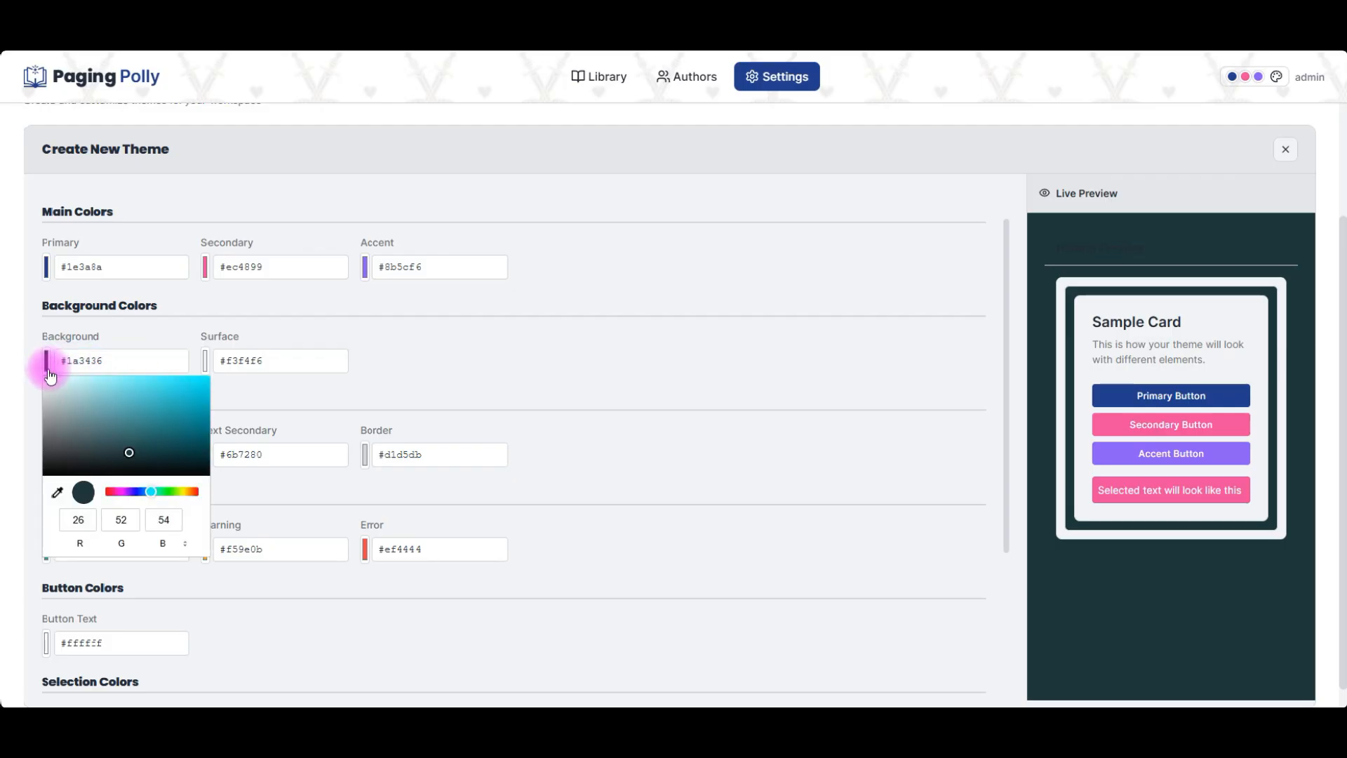
mouse_move(151, 493)
mouse_down()
mouse_move(165, 453)
mouse_move(224, 465)
mouse_up()
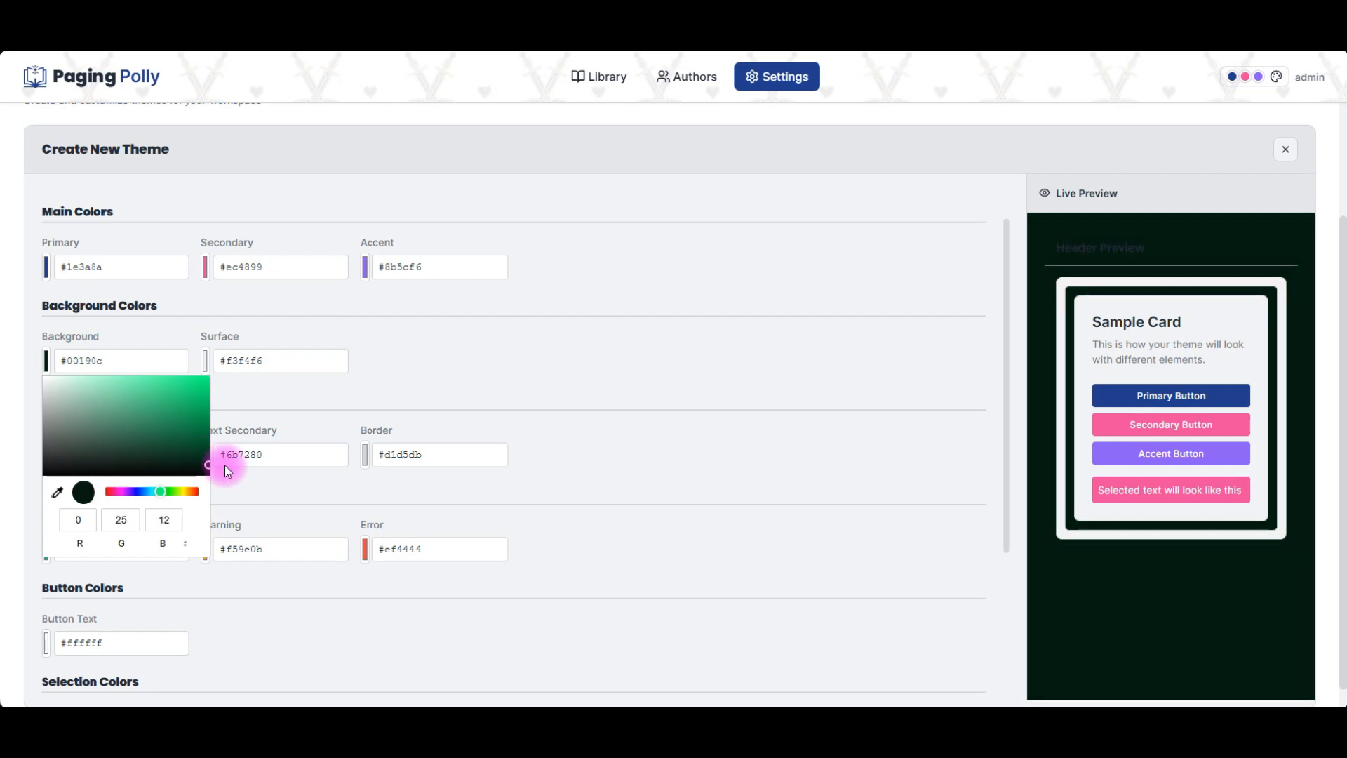
click(412, 397)
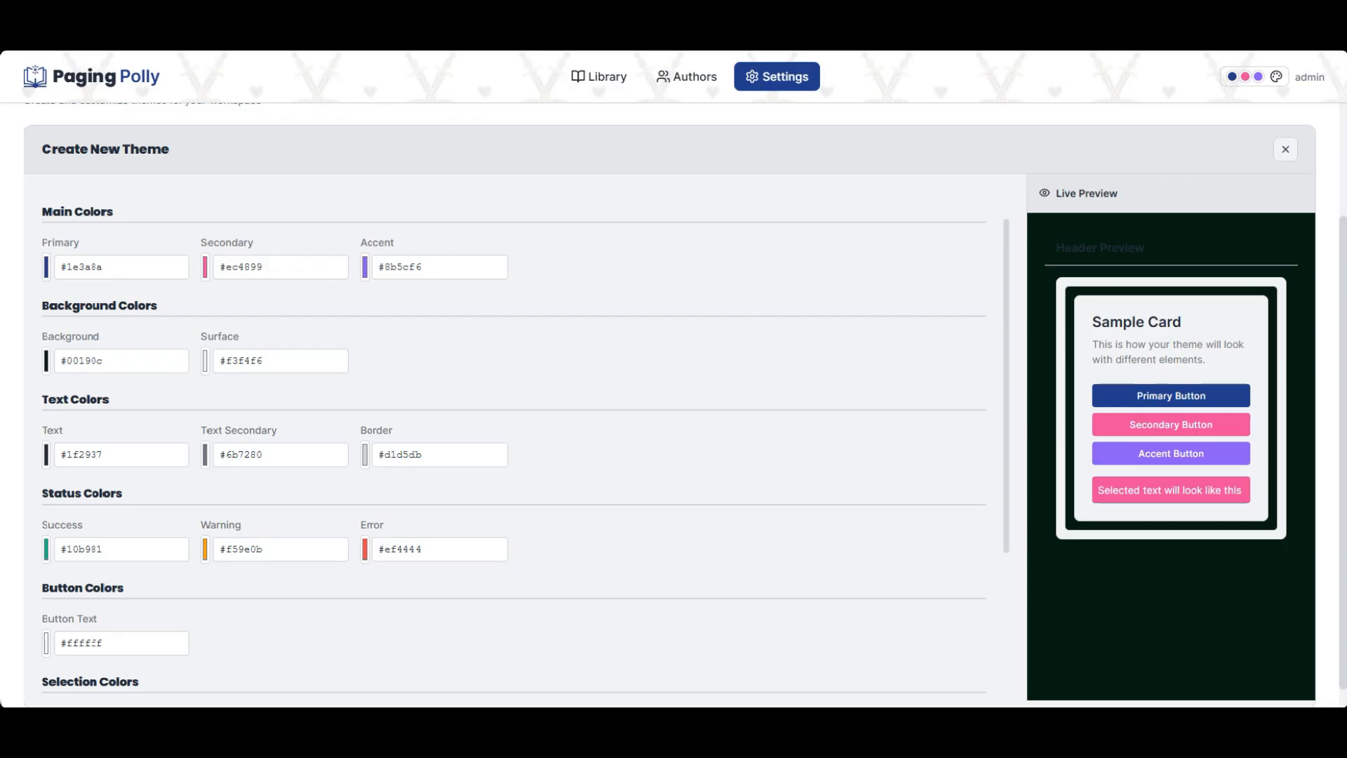
Step: Try #4f230e and #7b0a08 as the surface color, and darken the latter to #1f0605
triple_click(236, 359)
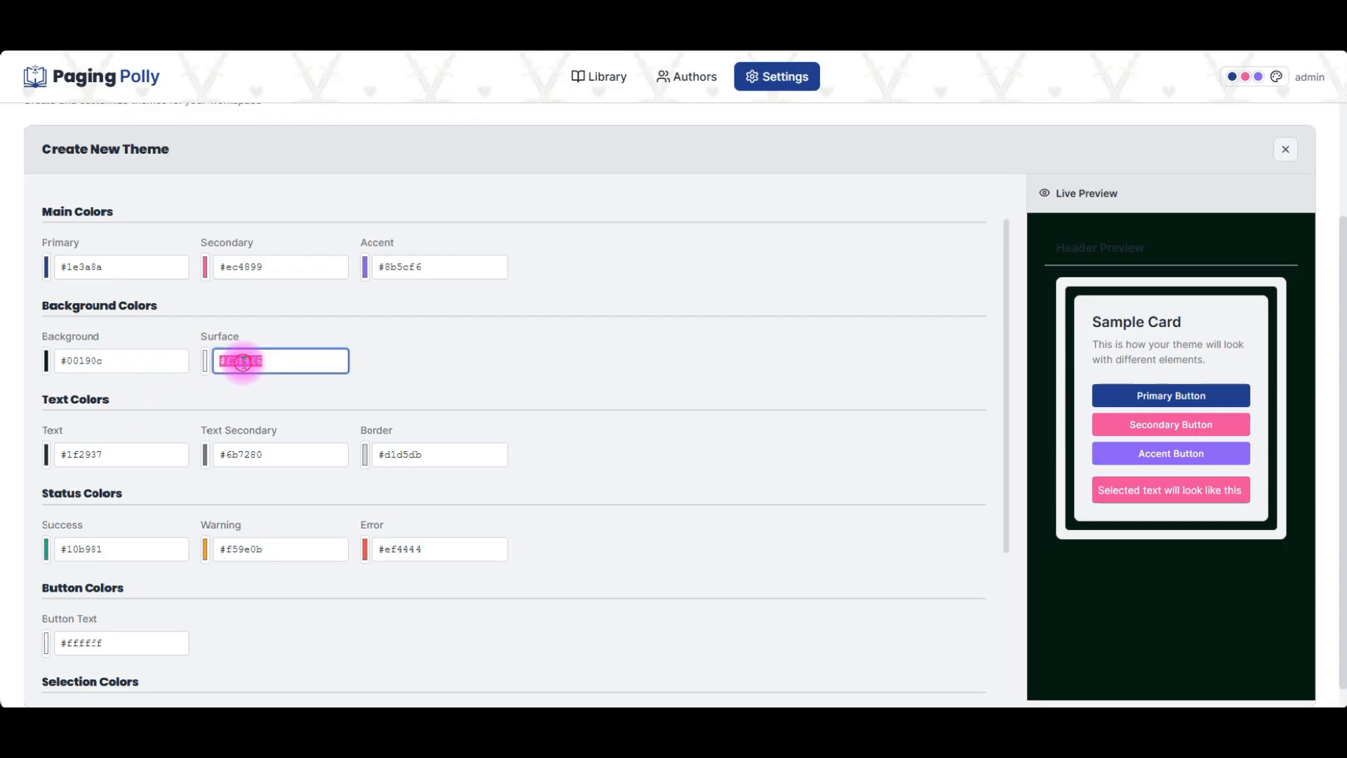
text(#4f230e)
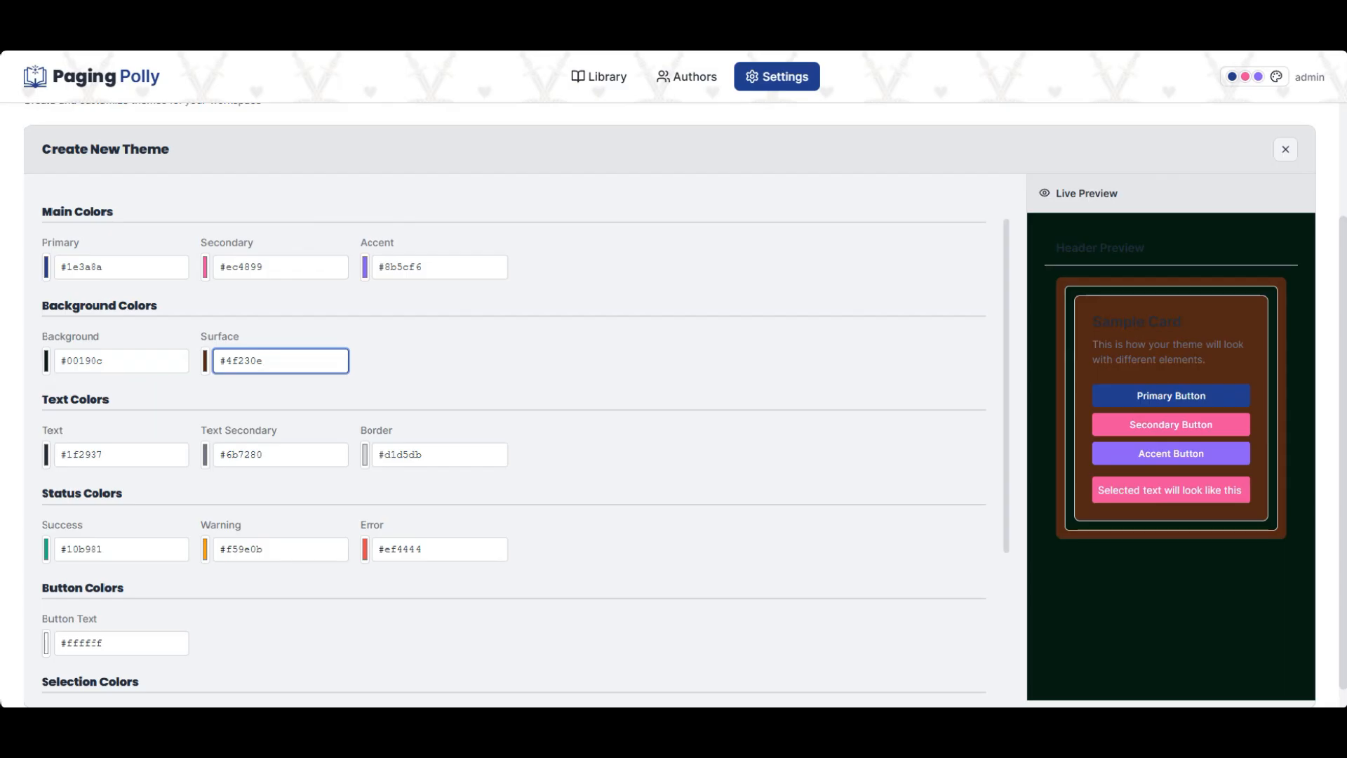
triple_click(261, 361)
text(#7b0a08)
click(205, 361)
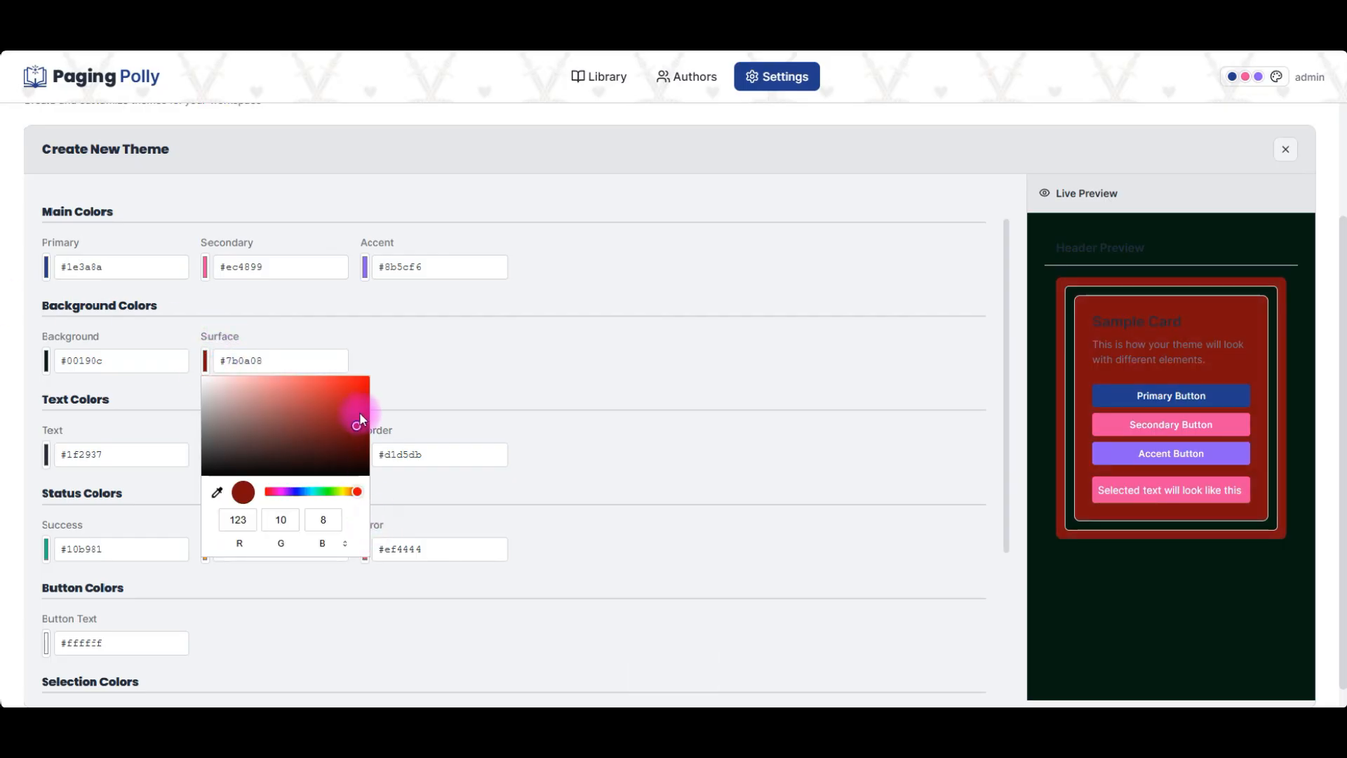
click(367, 448)
drag(368, 448, 340, 466)
click(278, 453)
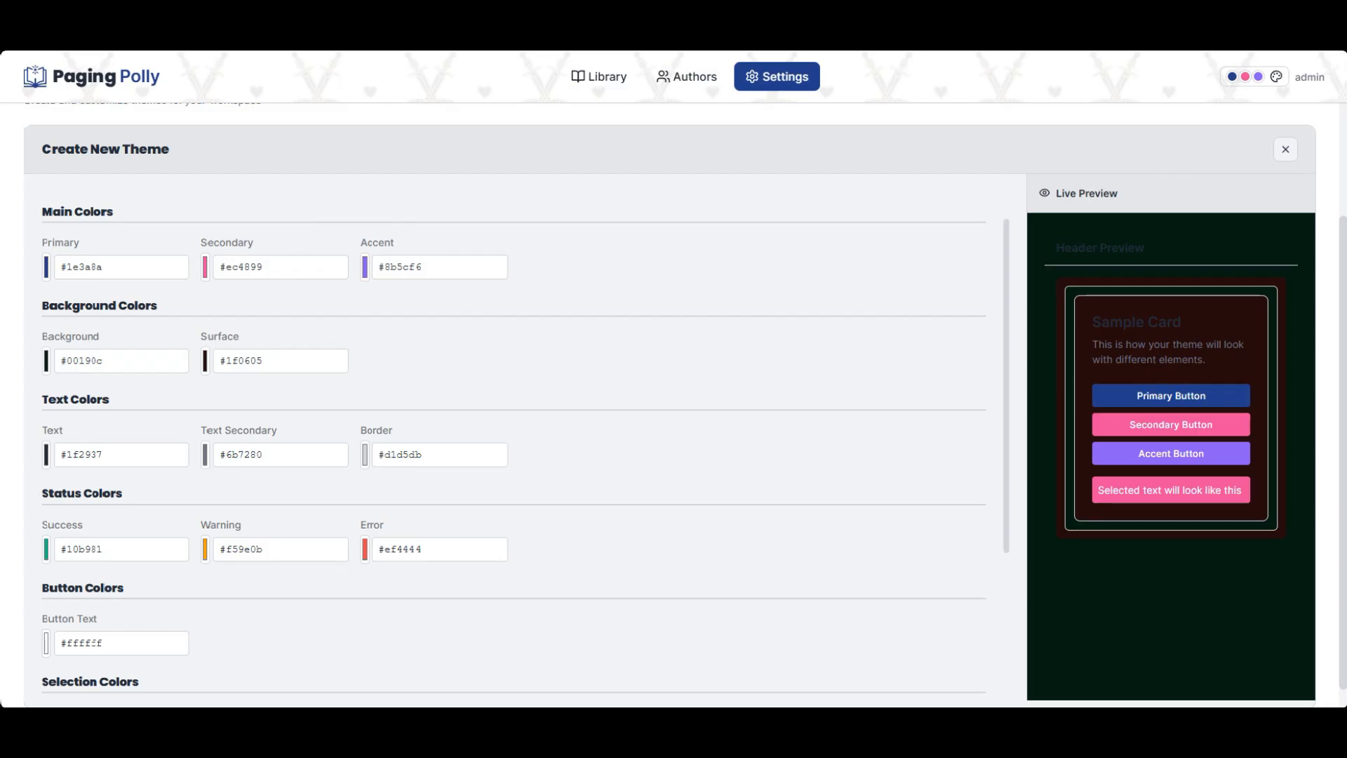
Step: Set the theme's text color to #e7d7ce and its secondary text color to #bc866c
triple_click(133, 453)
text(#e7d7ce)
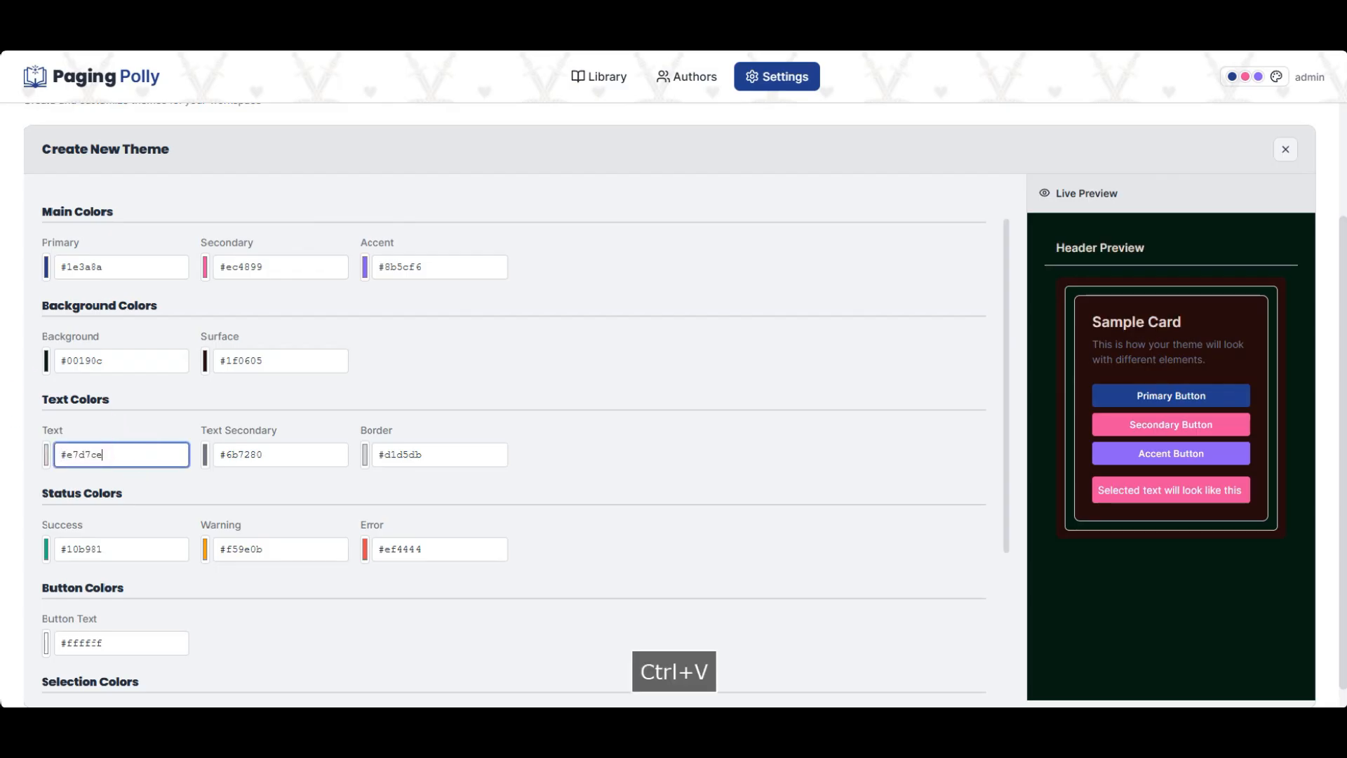
triple_click(265, 454)
text(#bc866c)
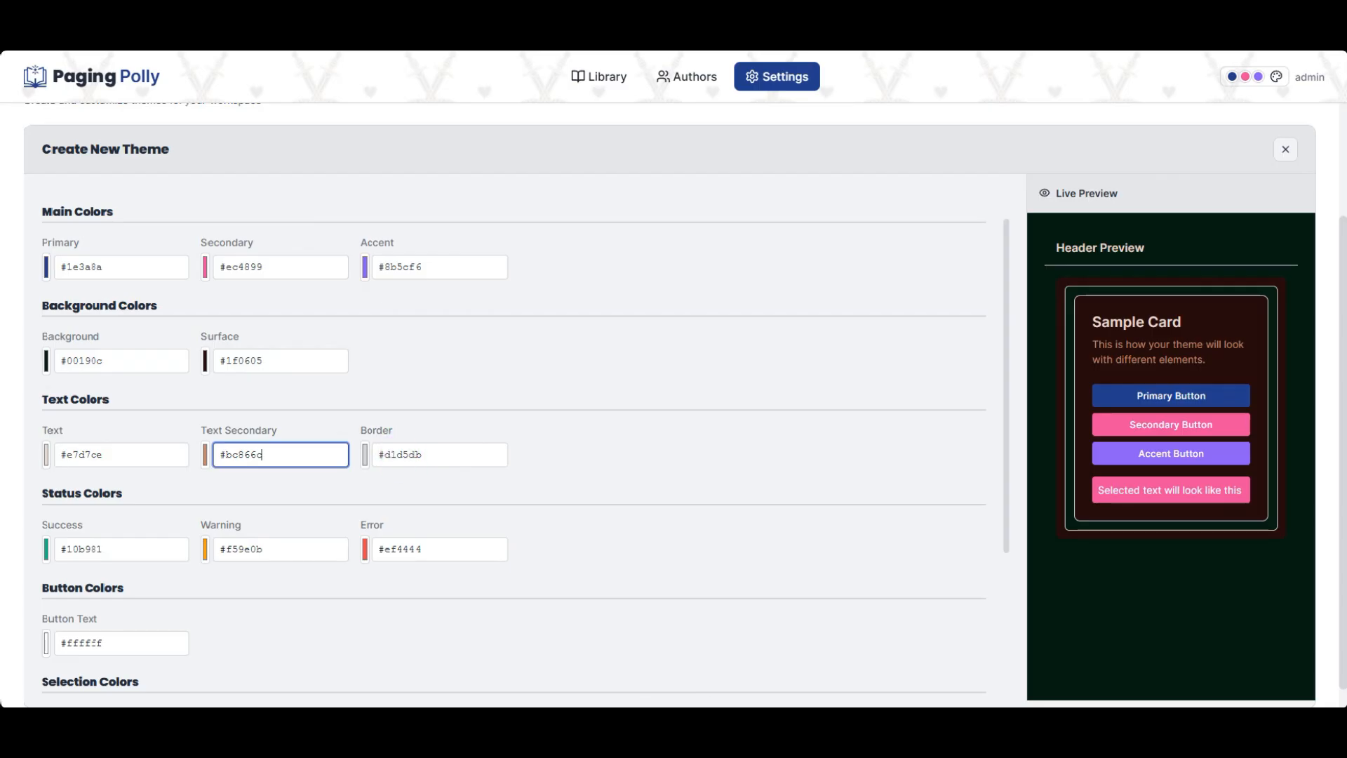
Step: Set both the border color and the secondary main color to #7b0a08
triple_click(384, 455)
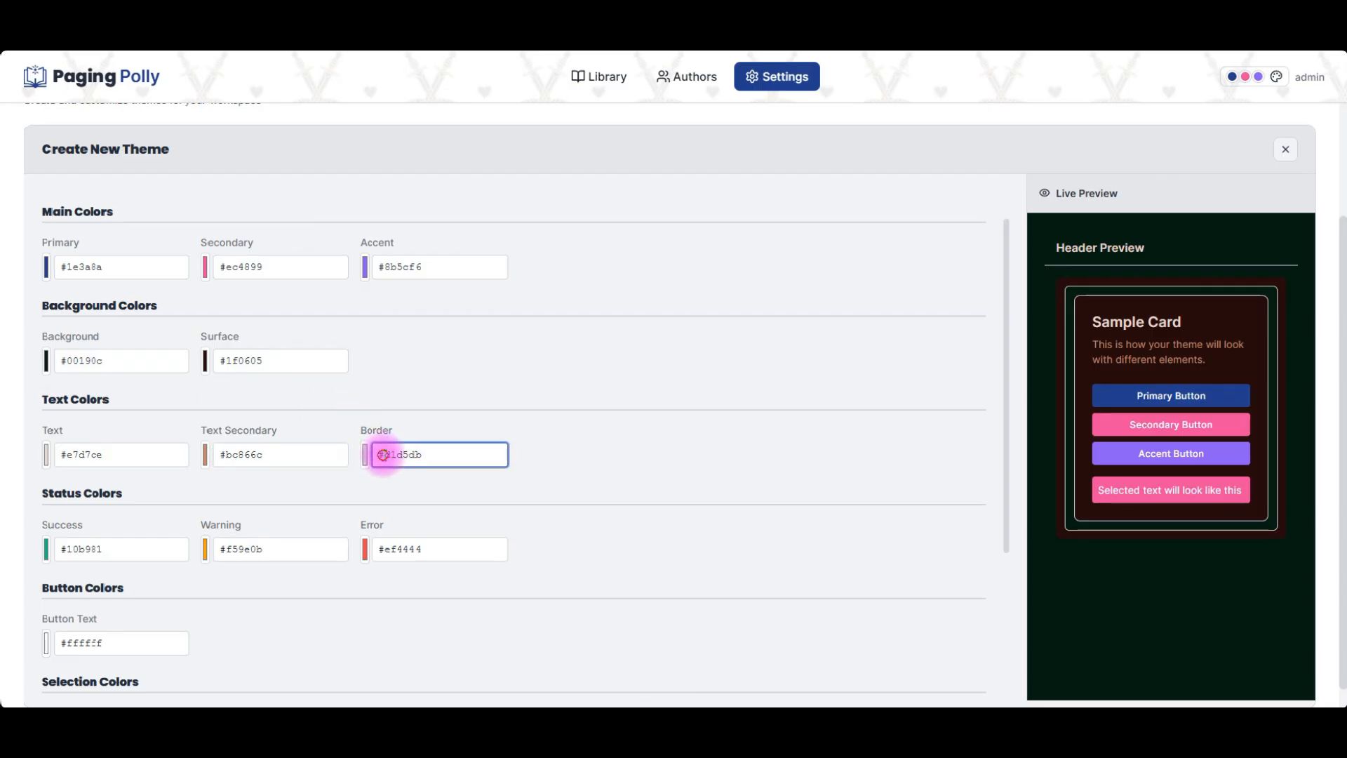
text(#7b0a08)
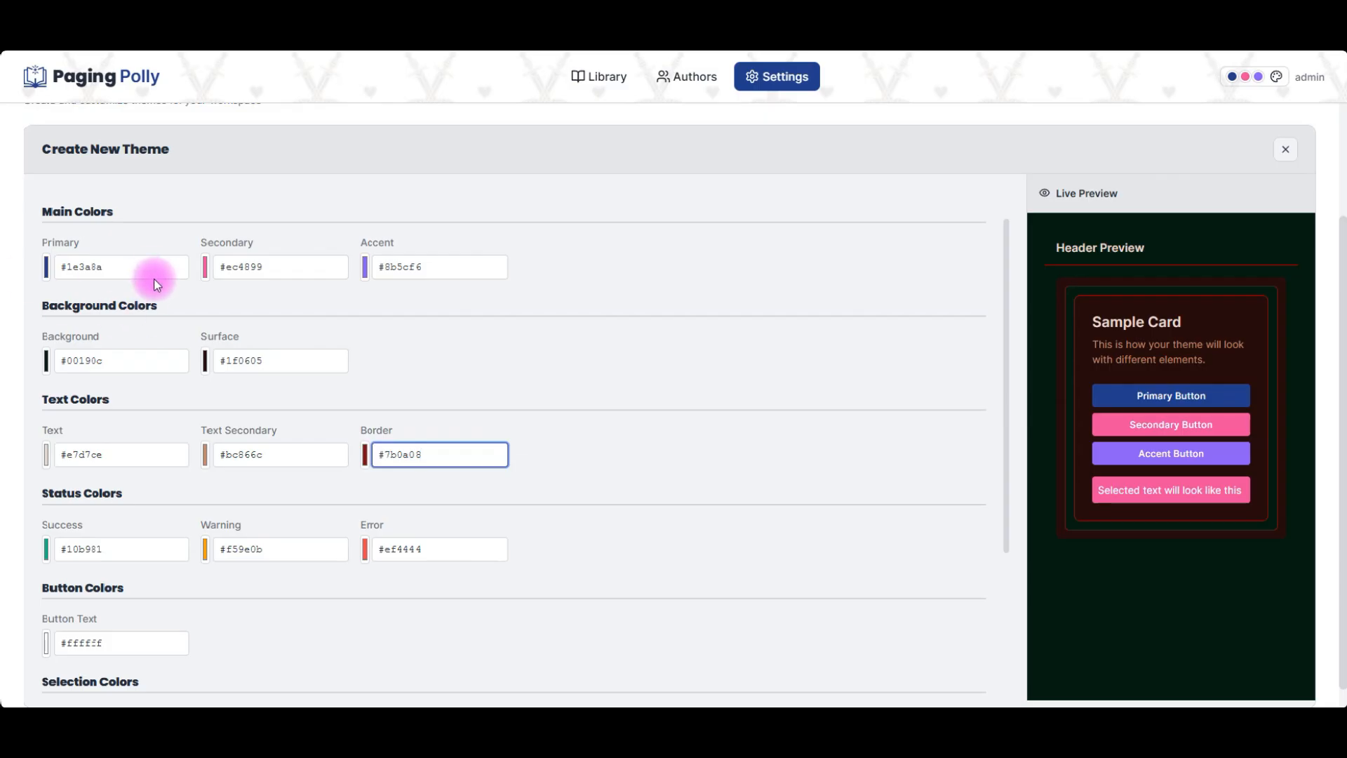
triple_click(255, 273)
text(#7b0a08)
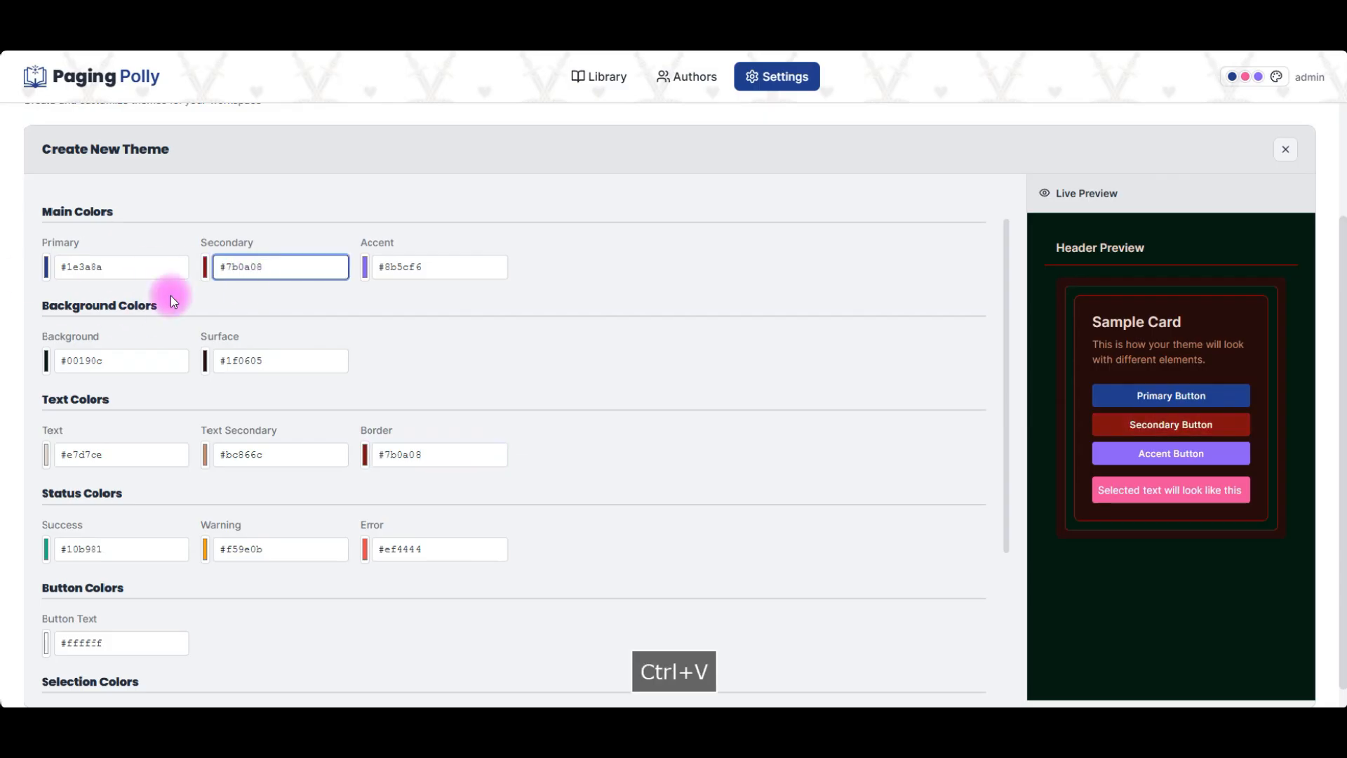
Step: Enter #bc866c as the accent color and darken it to #935a3e
triple_click(400, 266)
text(#bc866c)
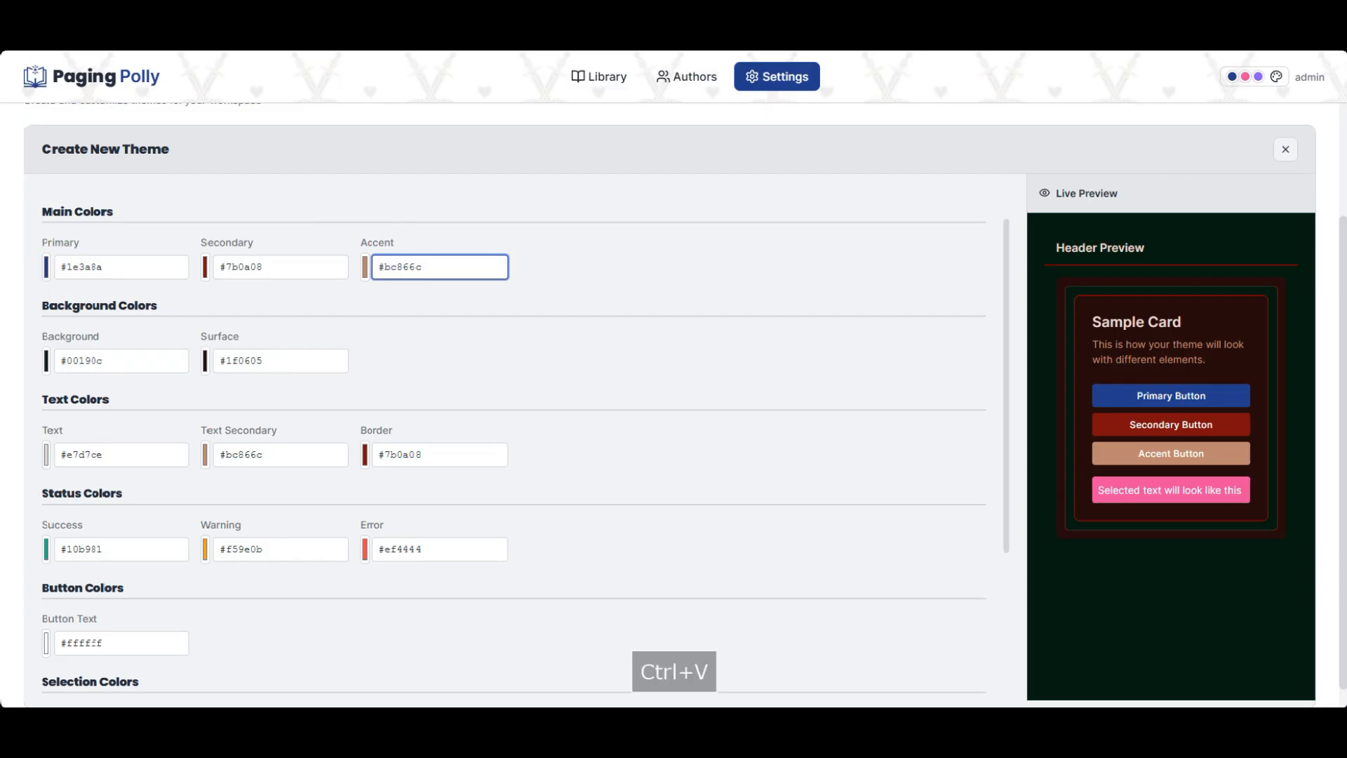
click(366, 267)
drag(435, 308, 458, 323)
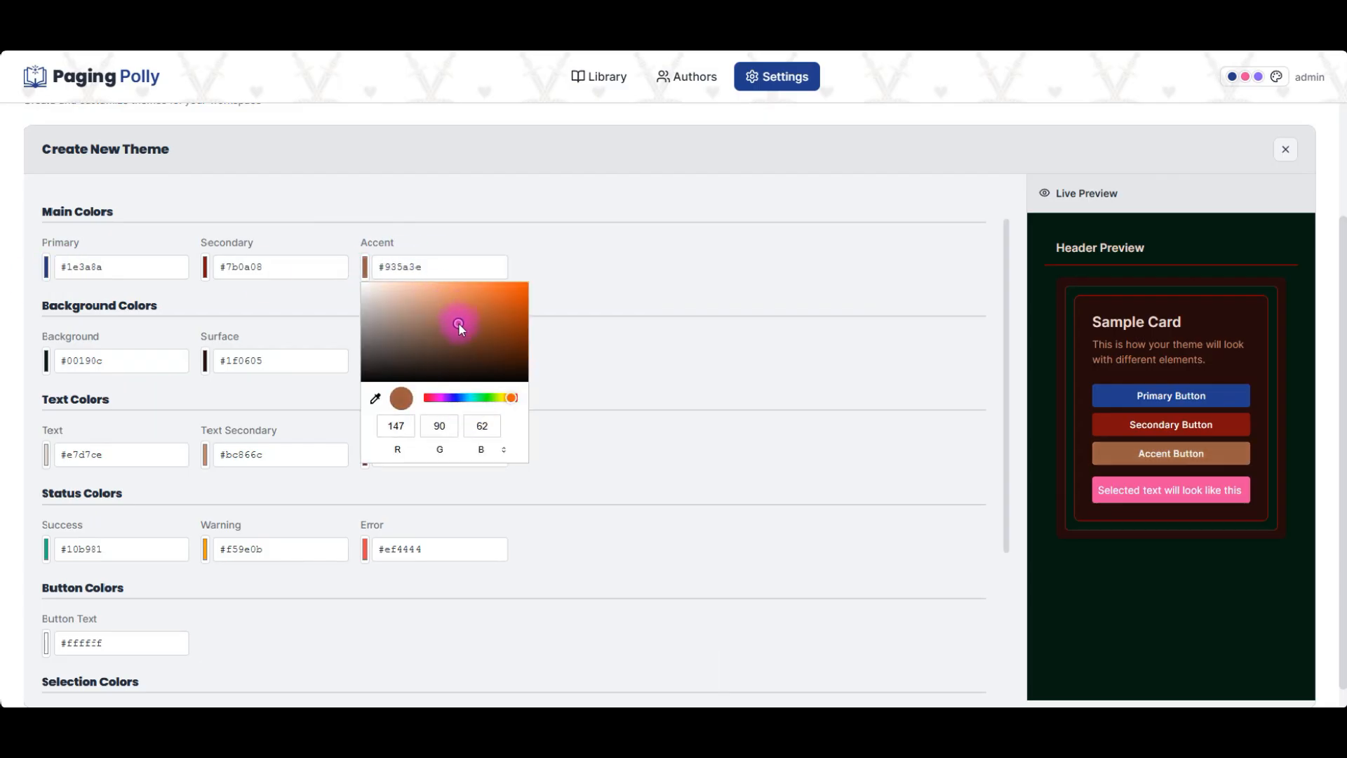
click(719, 276)
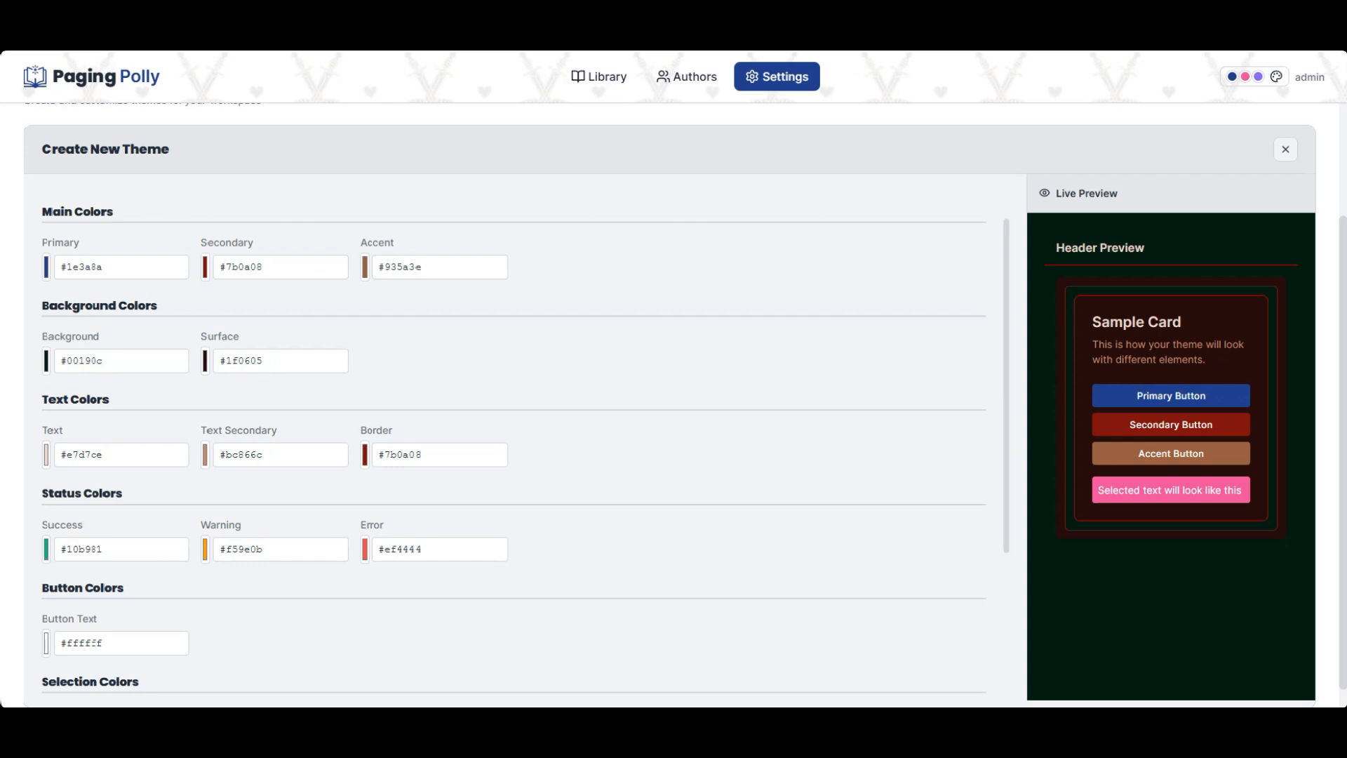
Step: Set the theme's primary main color to the orange #cd3e04
click(67, 270)
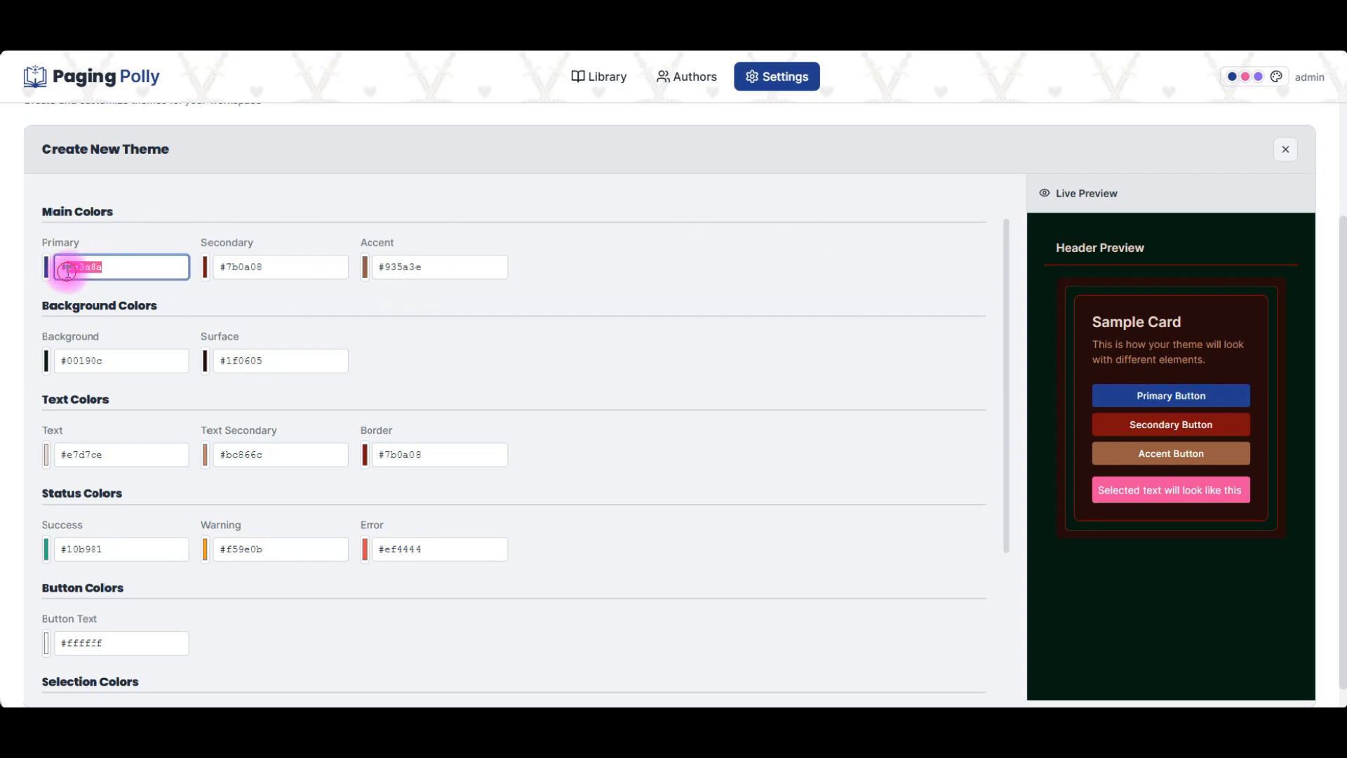
double_click(79, 261)
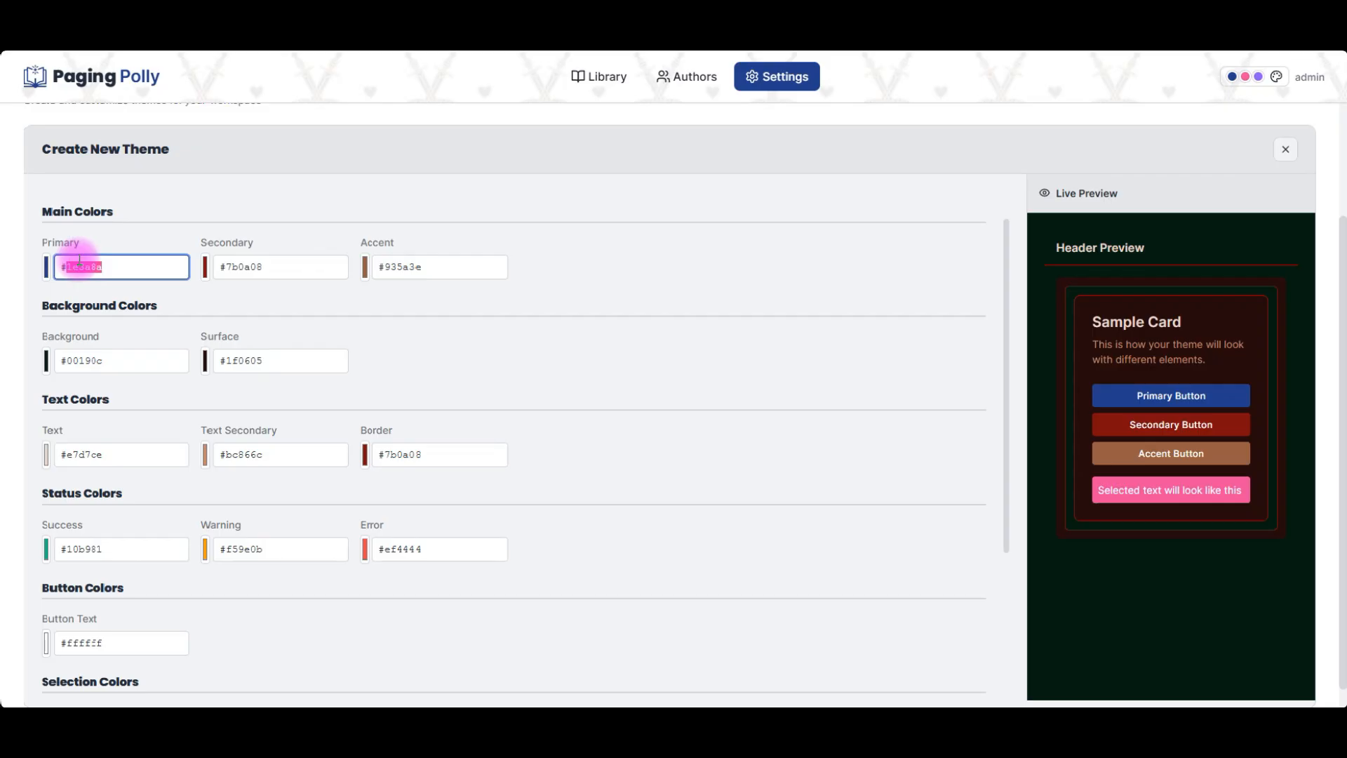
text(c)
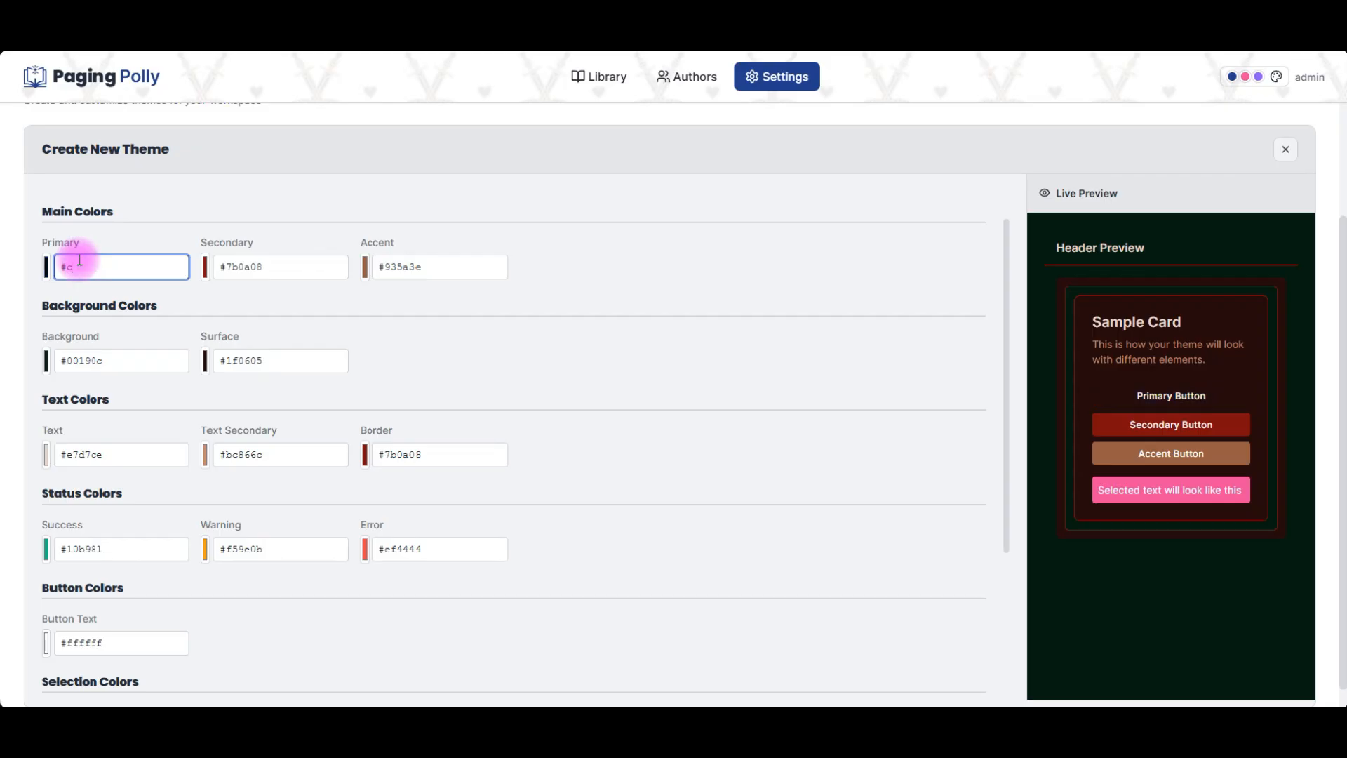
text(d3)
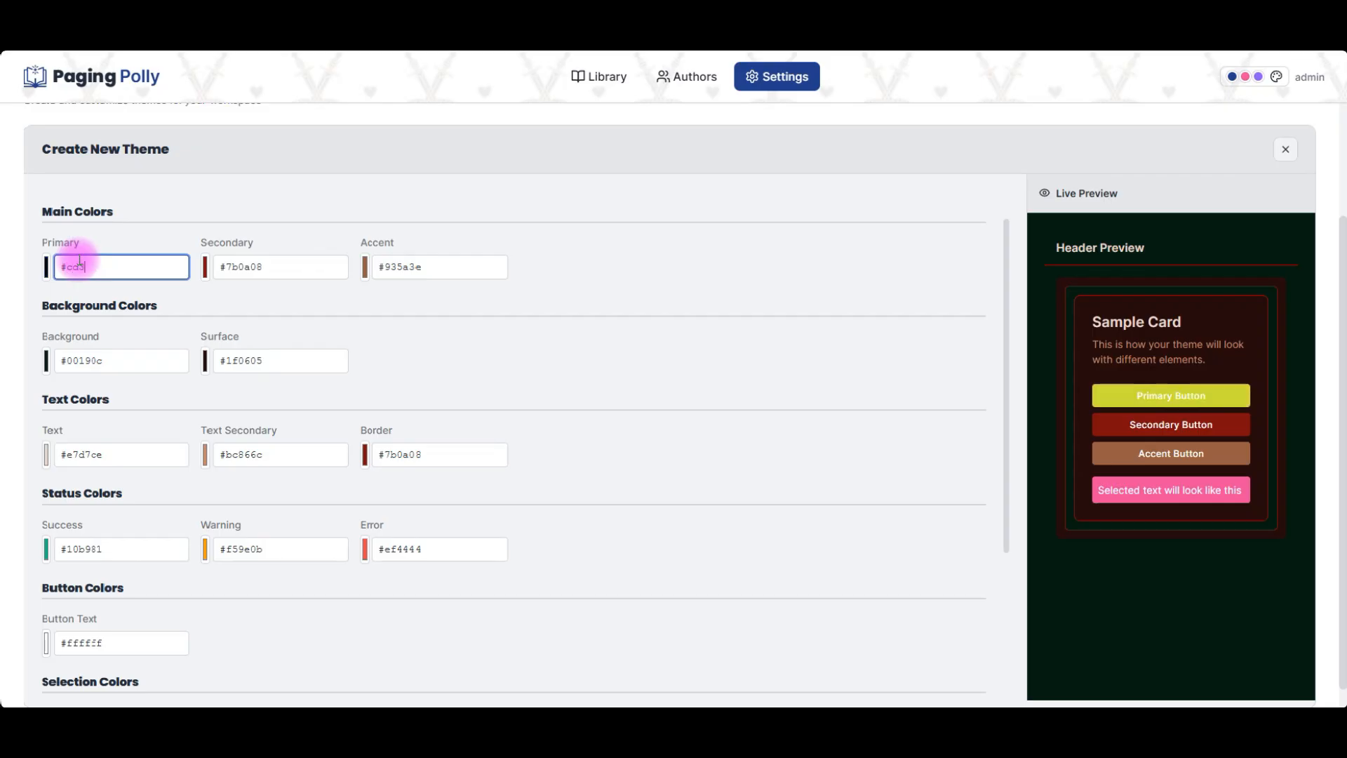
text(e04)
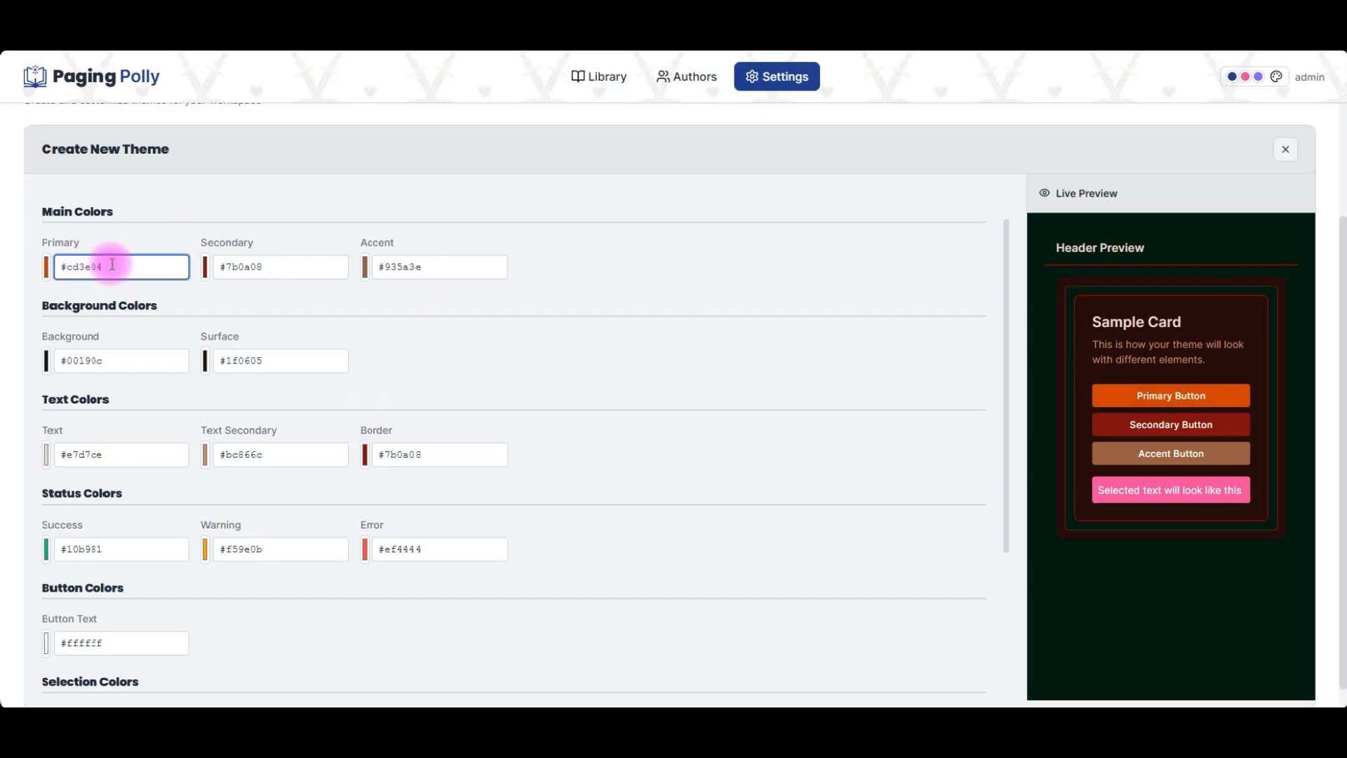
Step: Copy the primary color #cd3e04 into the selection background and darken it to #902f09
drag(112, 267, 44, 265)
key(ctrl+c)
scroll(111, 592, down, 2)
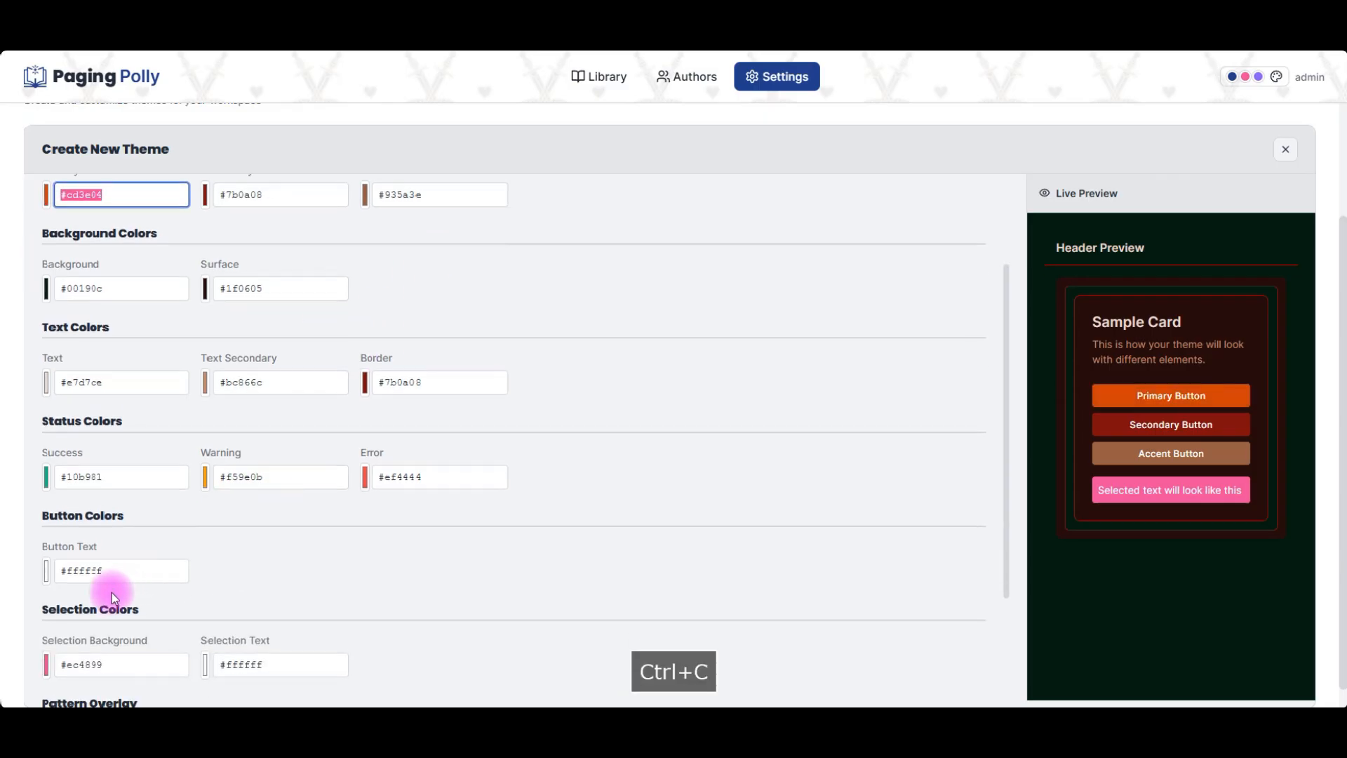
double_click(114, 593)
key(ctrl+v)
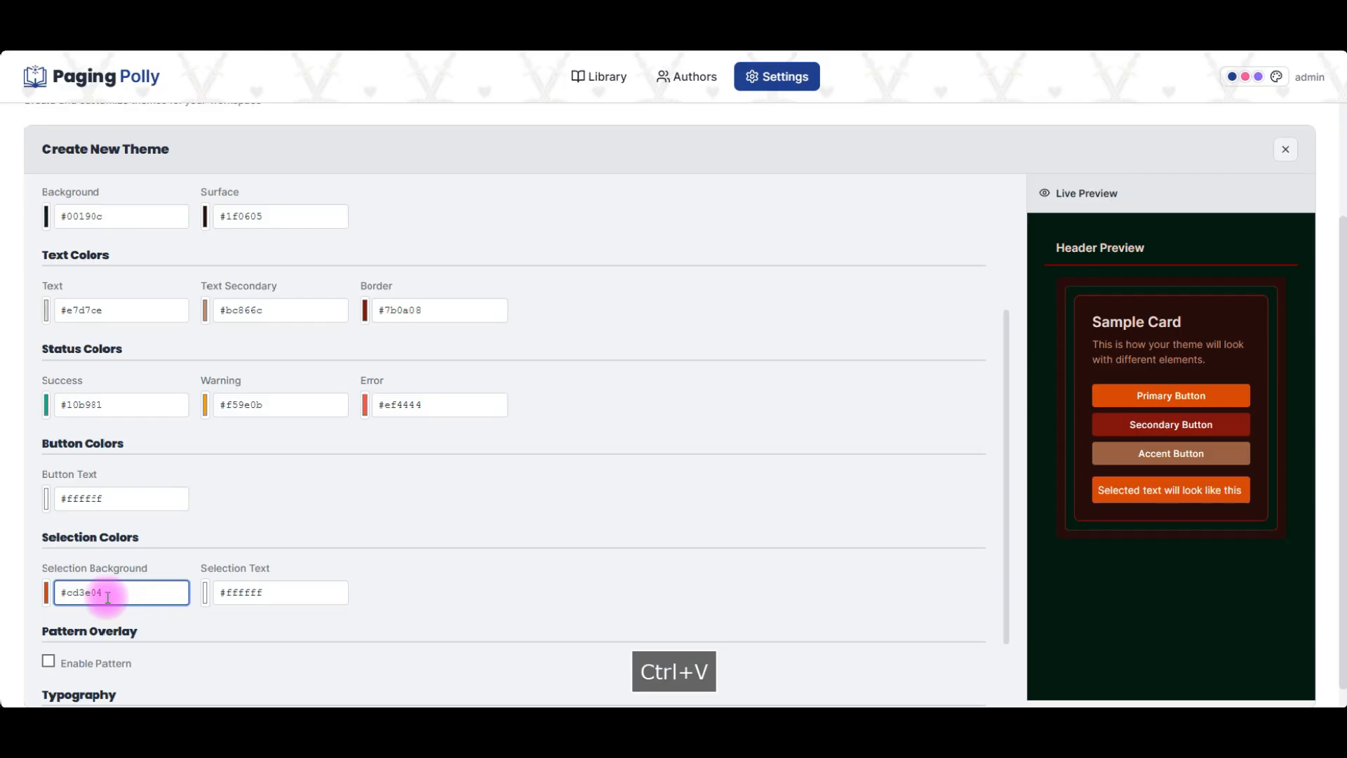
click(46, 592)
drag(203, 418, 197, 441)
click(419, 497)
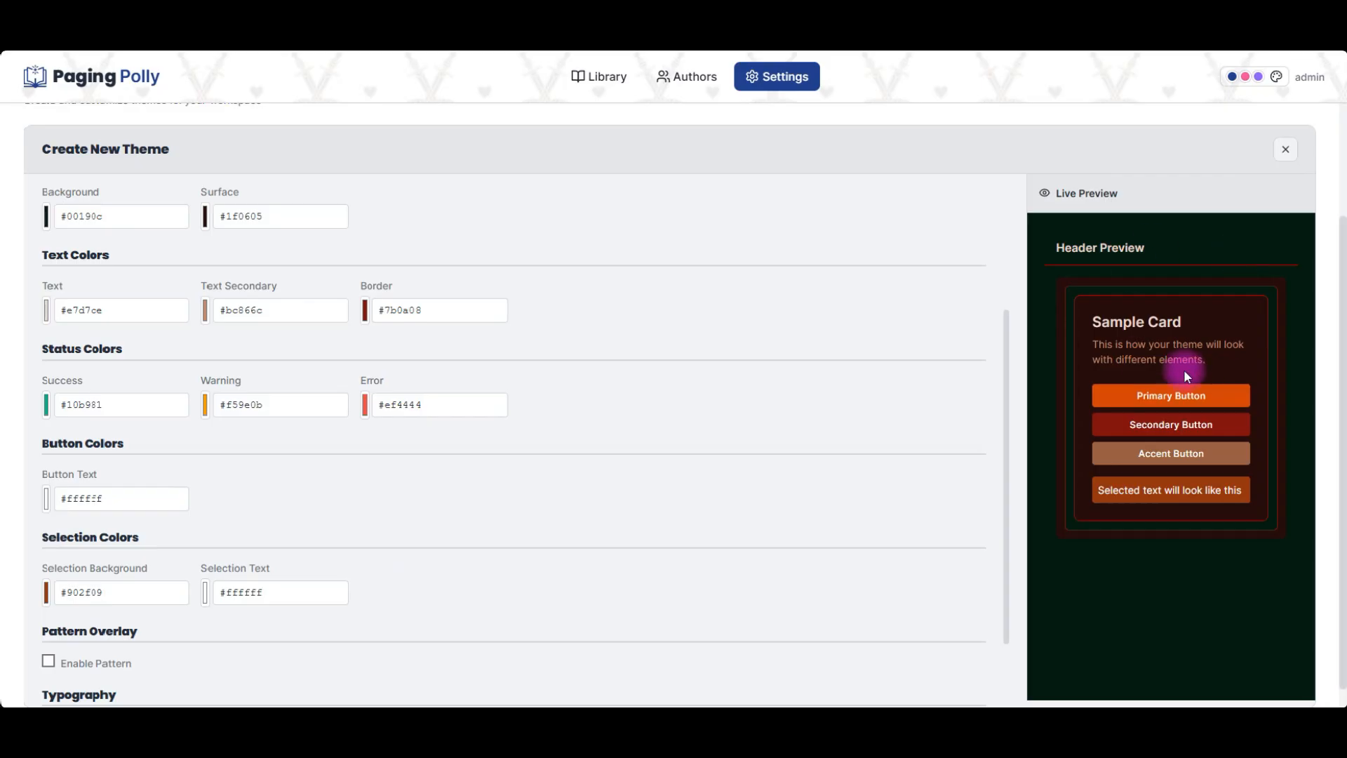
Step: Lighten the text color to #f6ebe5 and the secondary text color to #e3b39c
click(51, 318)
drag(63, 337, 56, 330)
click(206, 313)
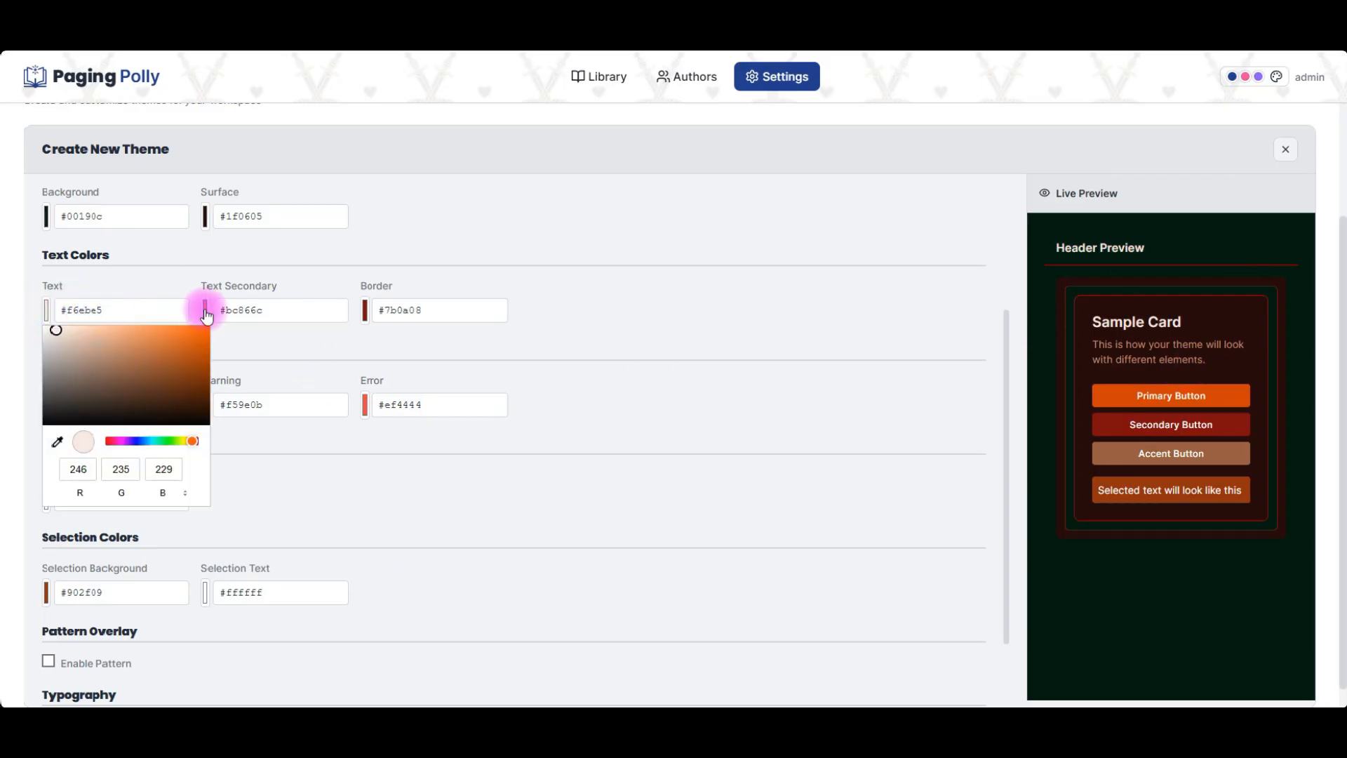
click(206, 313)
drag(263, 344, 254, 331)
drag(255, 335, 254, 337)
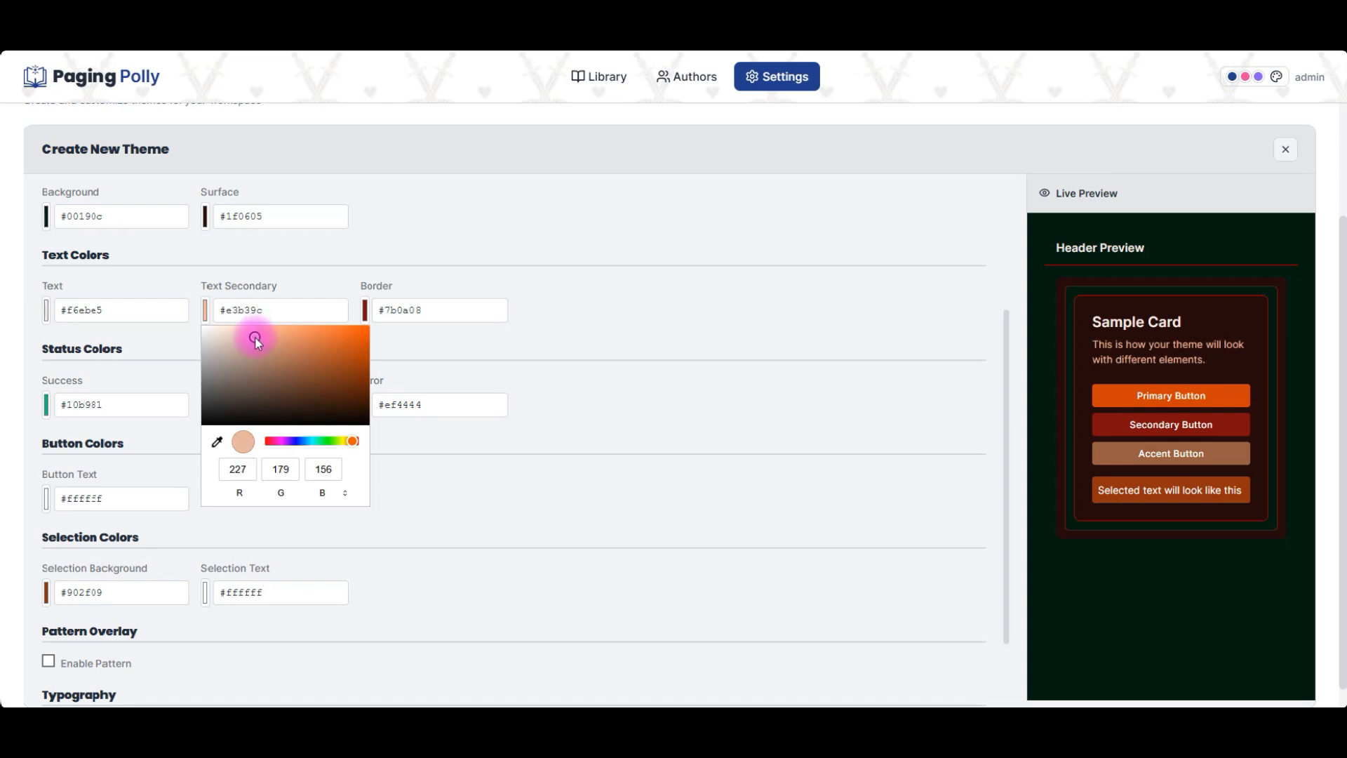
Step: Darken the theme's border color to #620f0e
click(747, 344)
click(365, 310)
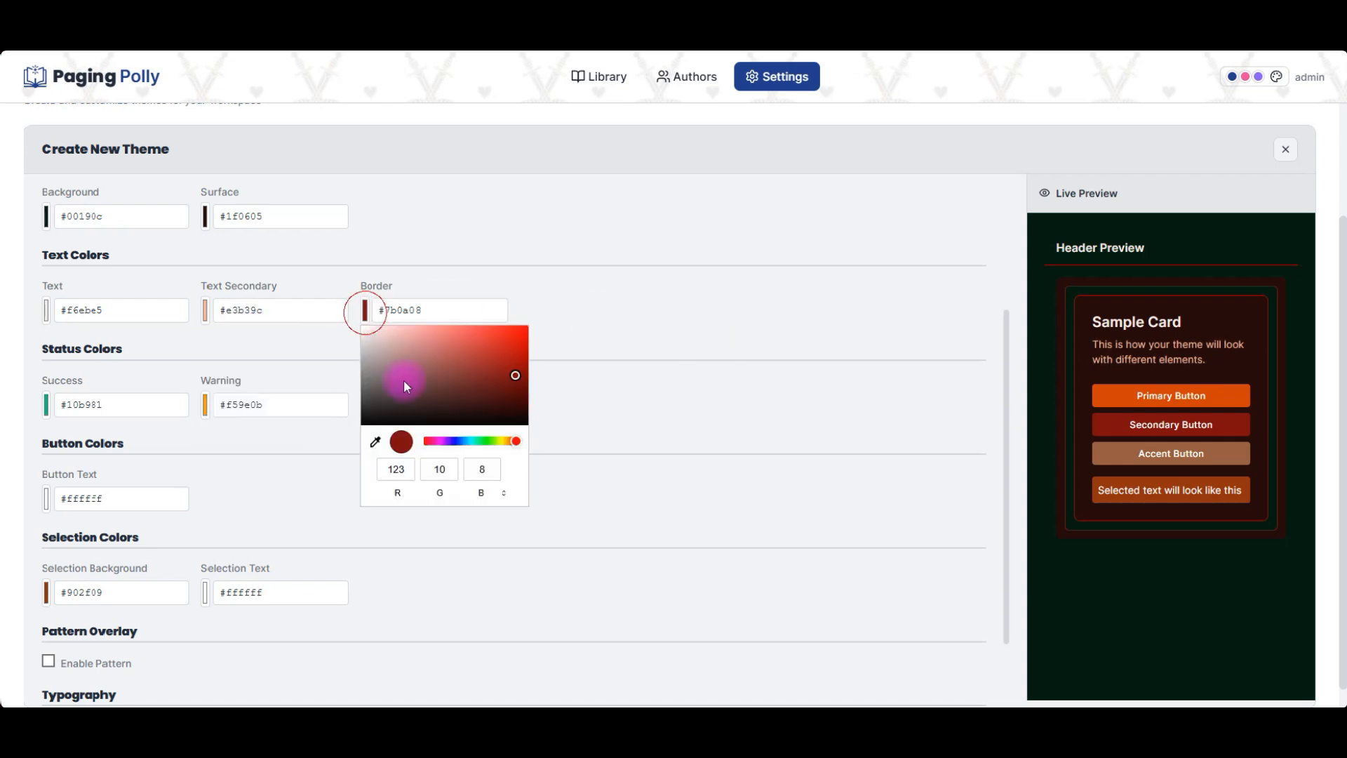
mouse_move(522, 385)
mouse_down()
mouse_move(526, 354)
mouse_move(527, 395)
mouse_move(504, 384)
mouse_up()
click(705, 302)
click(1112, 477)
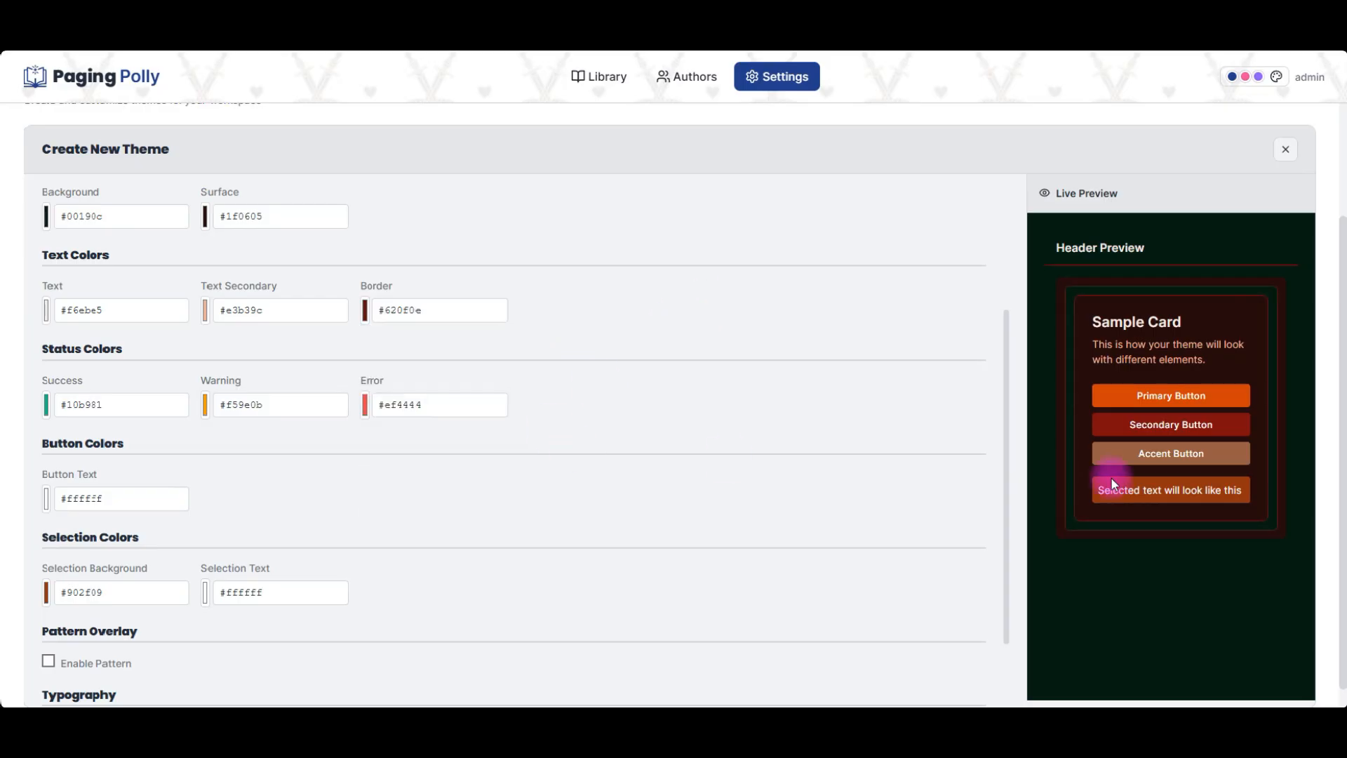
Step: Enable the pattern overlay and upload bleeding_ornaments.png as its pattern image
scroll(553, 565, down, 3)
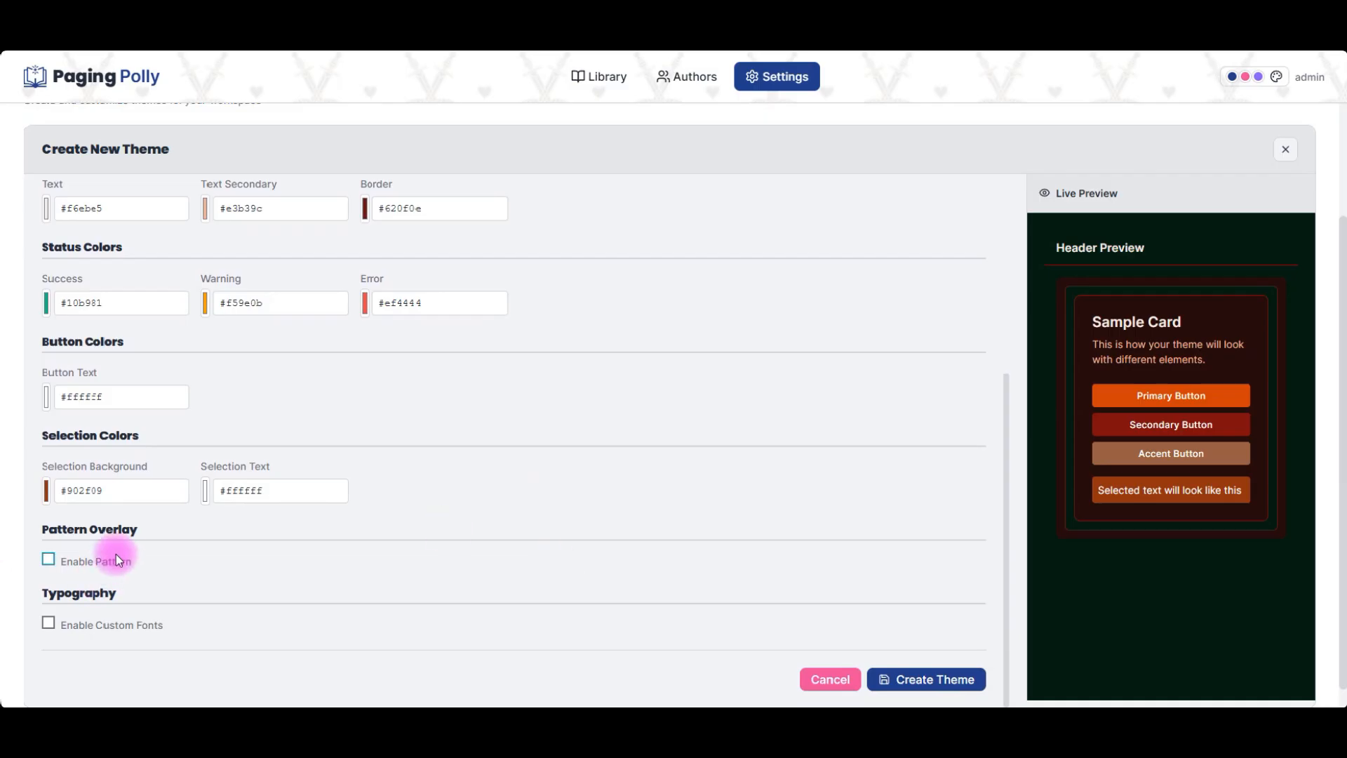
click(47, 566)
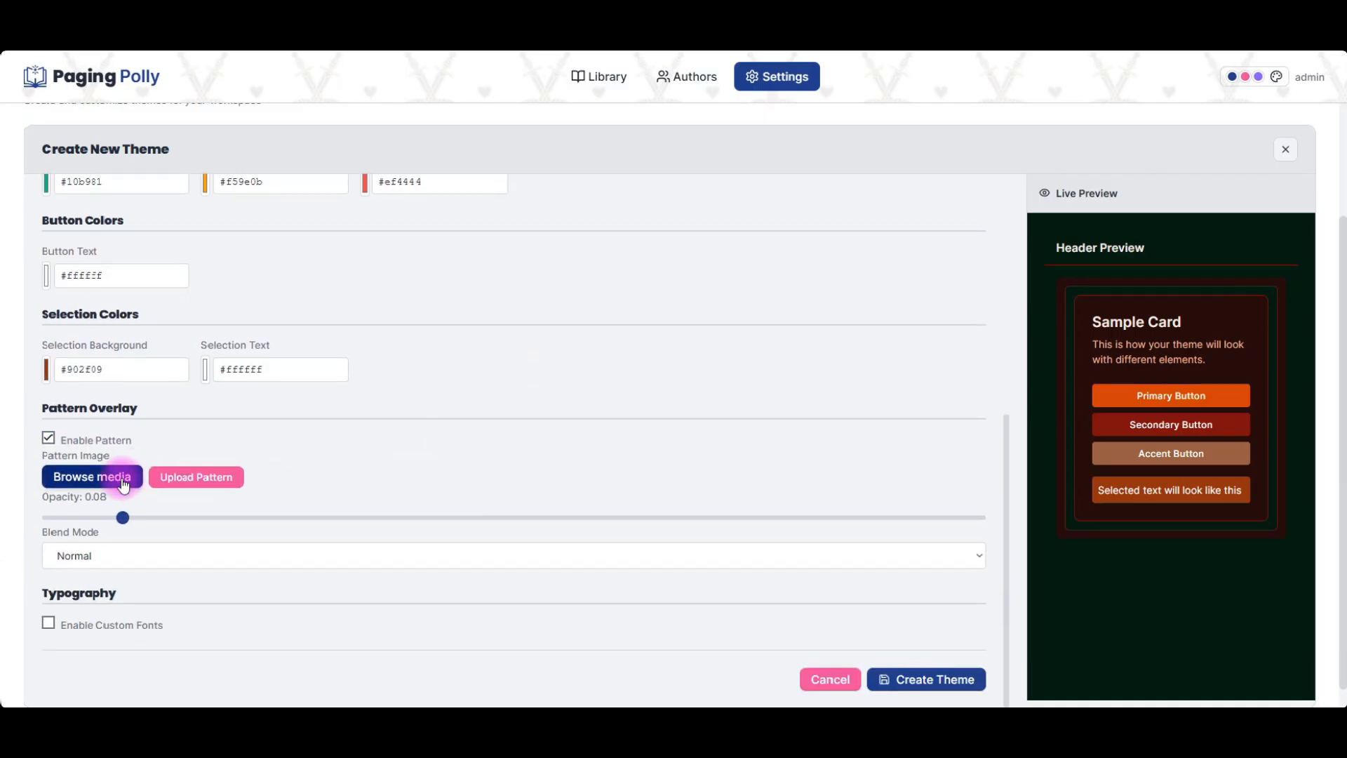
click(123, 484)
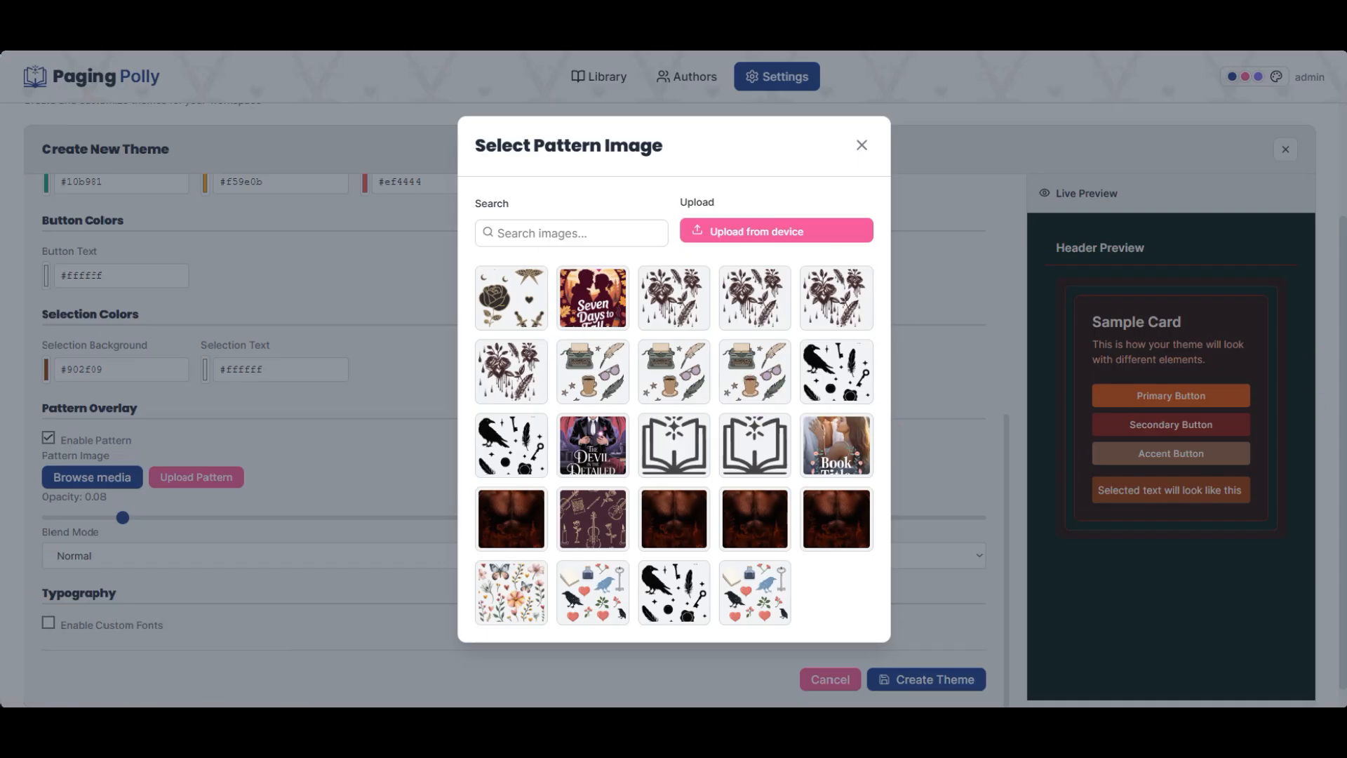
click(525, 373)
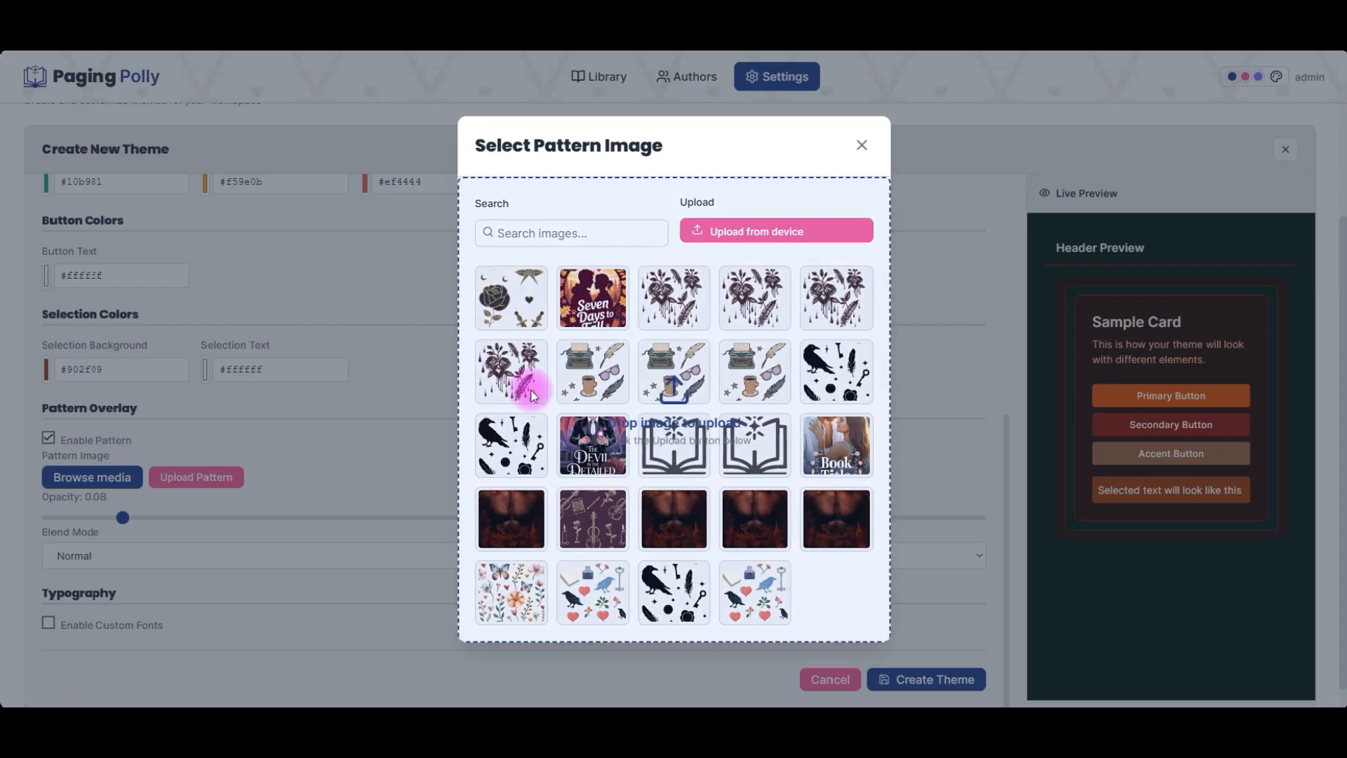
scroll(531, 394, down, 1)
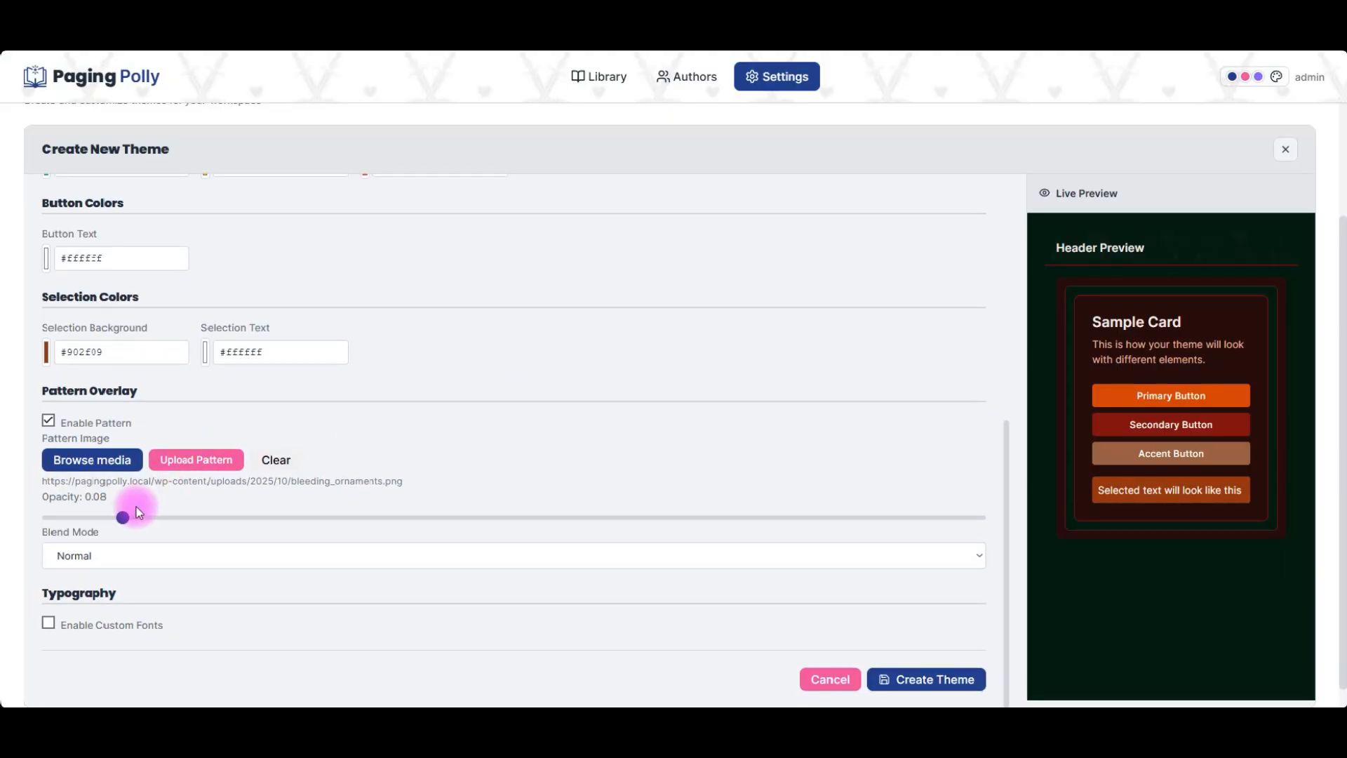
Step: Set the pattern overlay's blend mode to Screen and raise its opacity to 0.82
drag(130, 518, 420, 544)
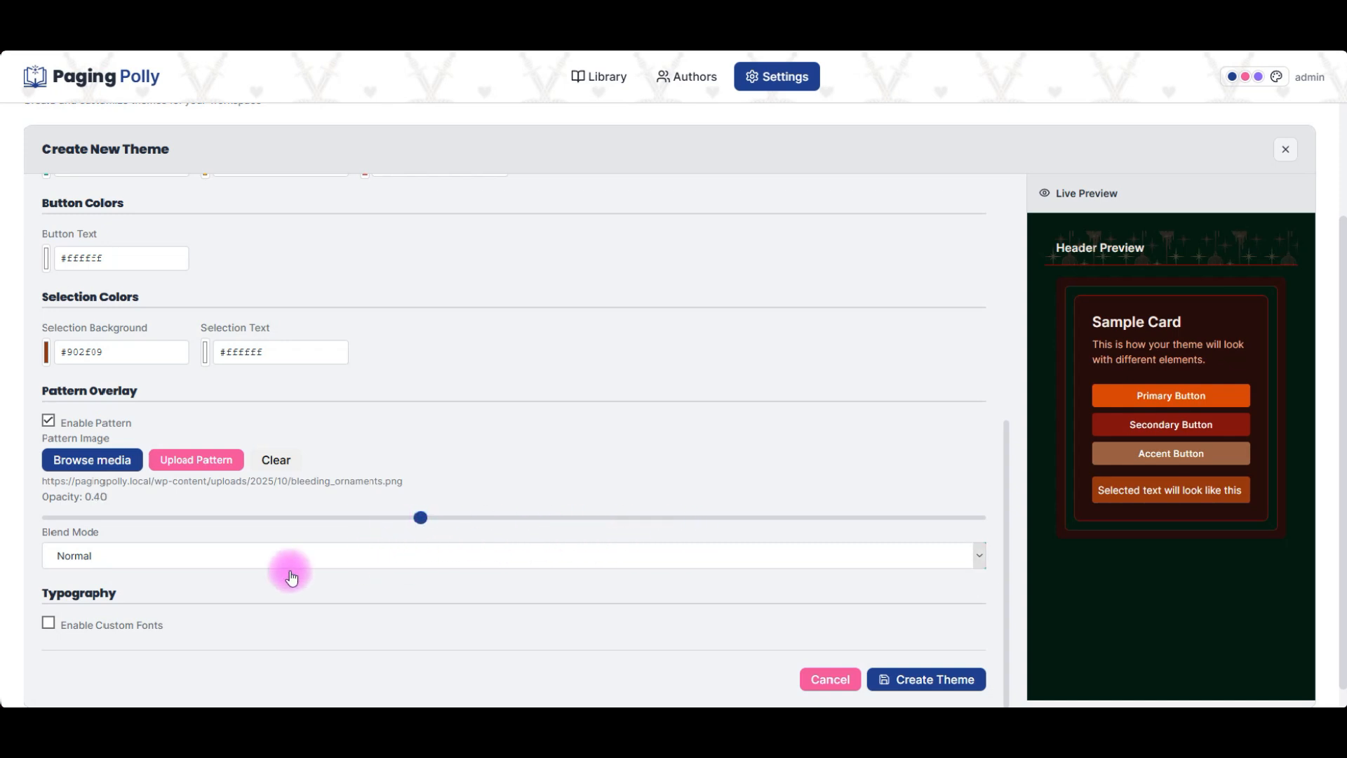
click(185, 554)
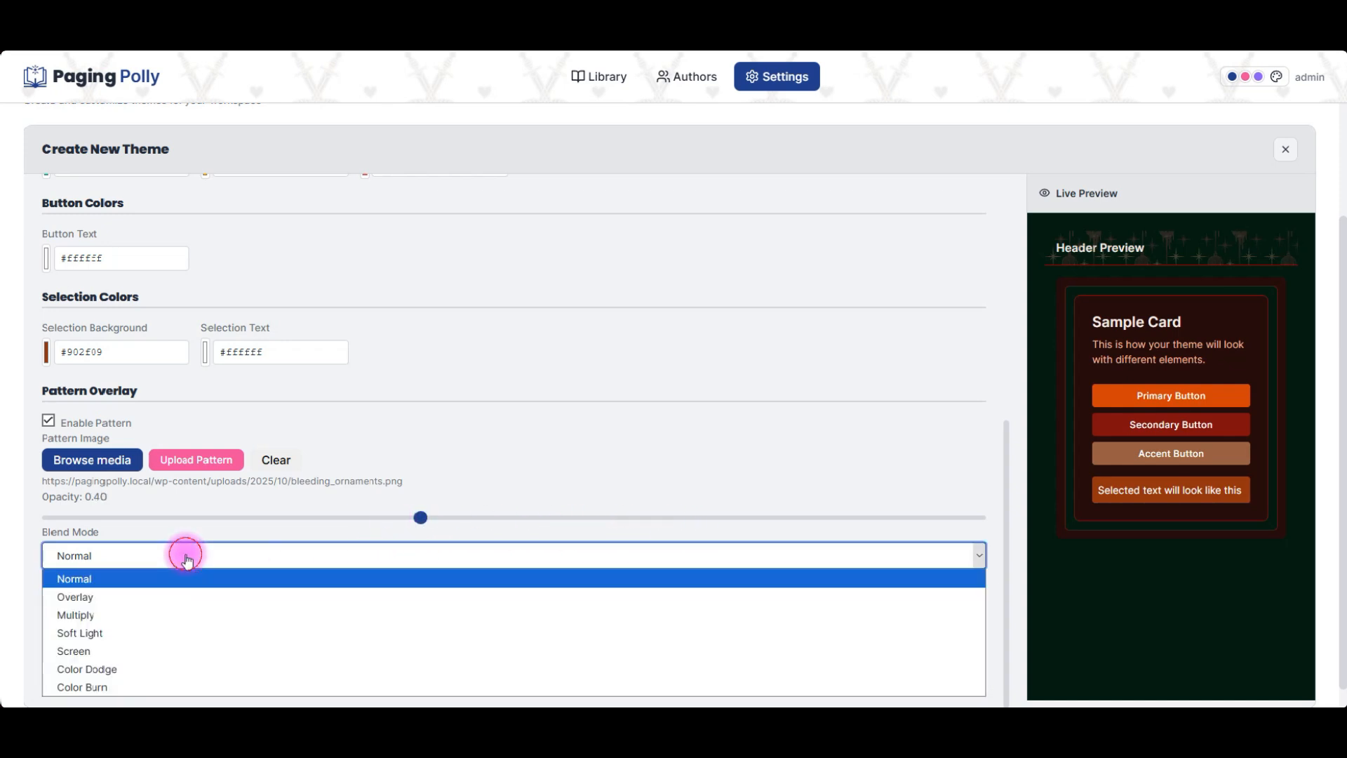
click(147, 651)
drag(425, 522, 816, 519)
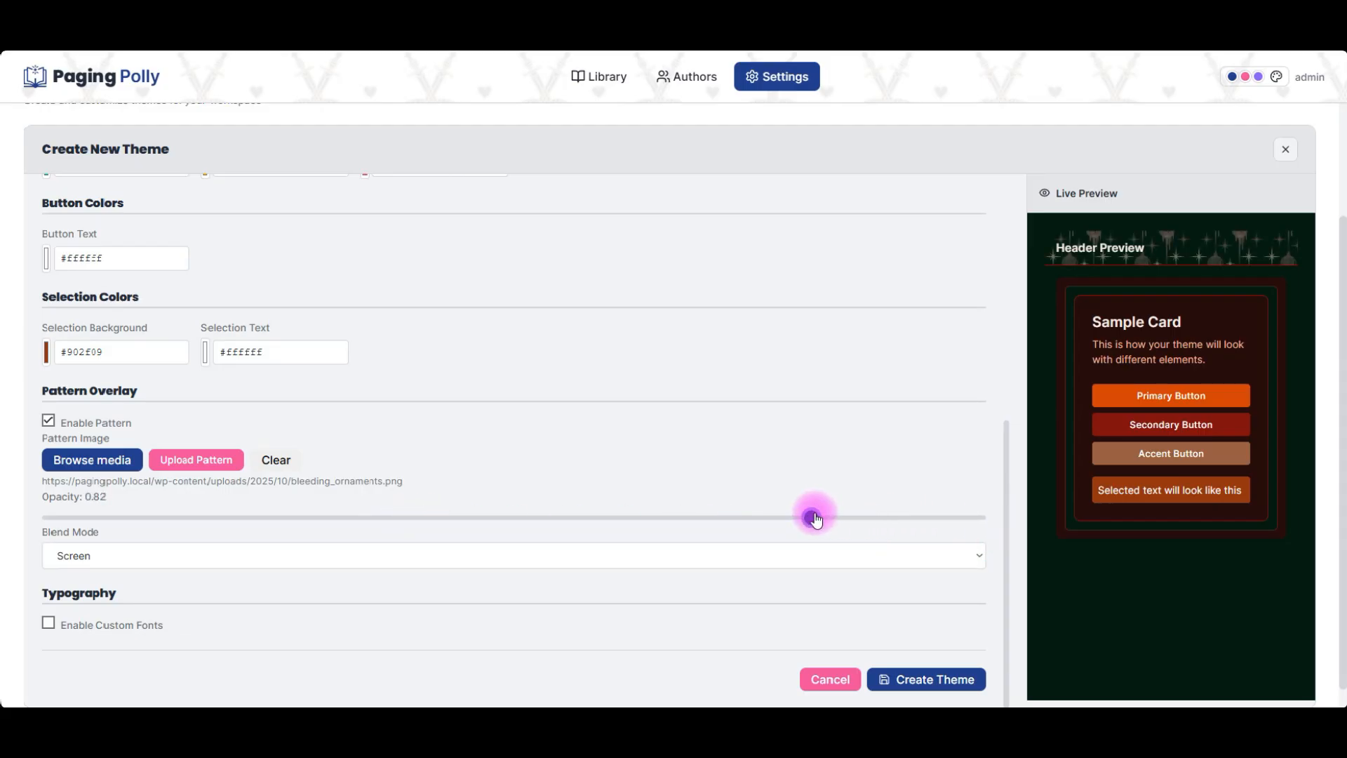
Step: Try the Color Burn, Multiply and Soft Light blend modes on the pattern overlay and return it to Screen
click(108, 558)
click(98, 687)
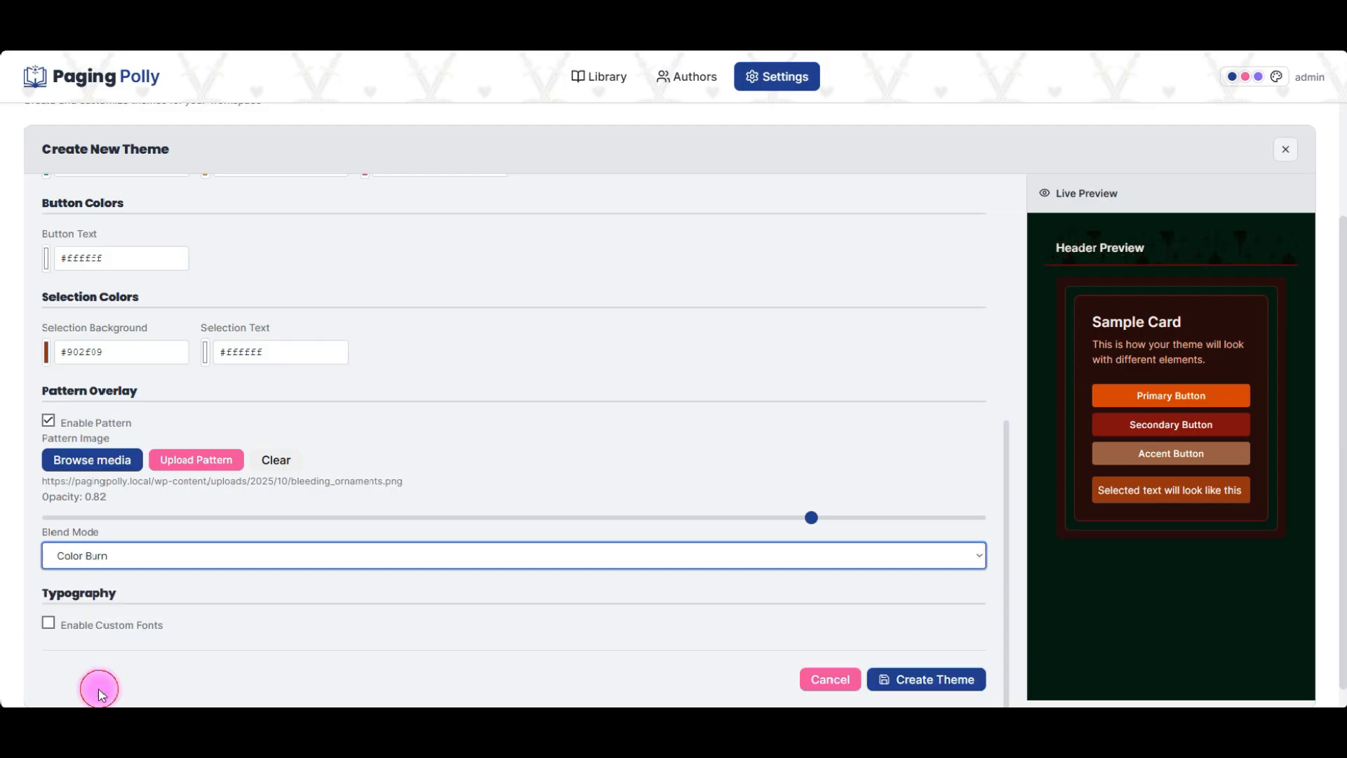
click(114, 559)
click(502, 615)
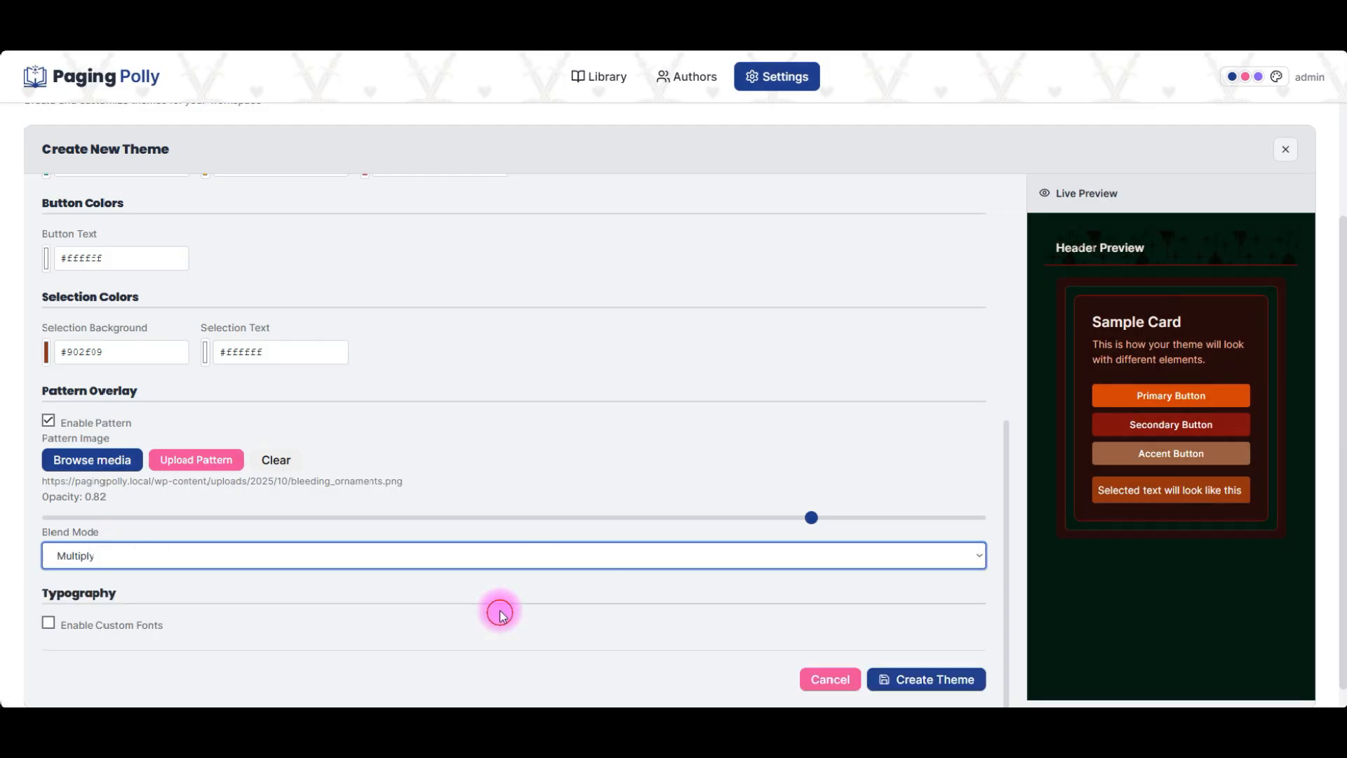
click(440, 560)
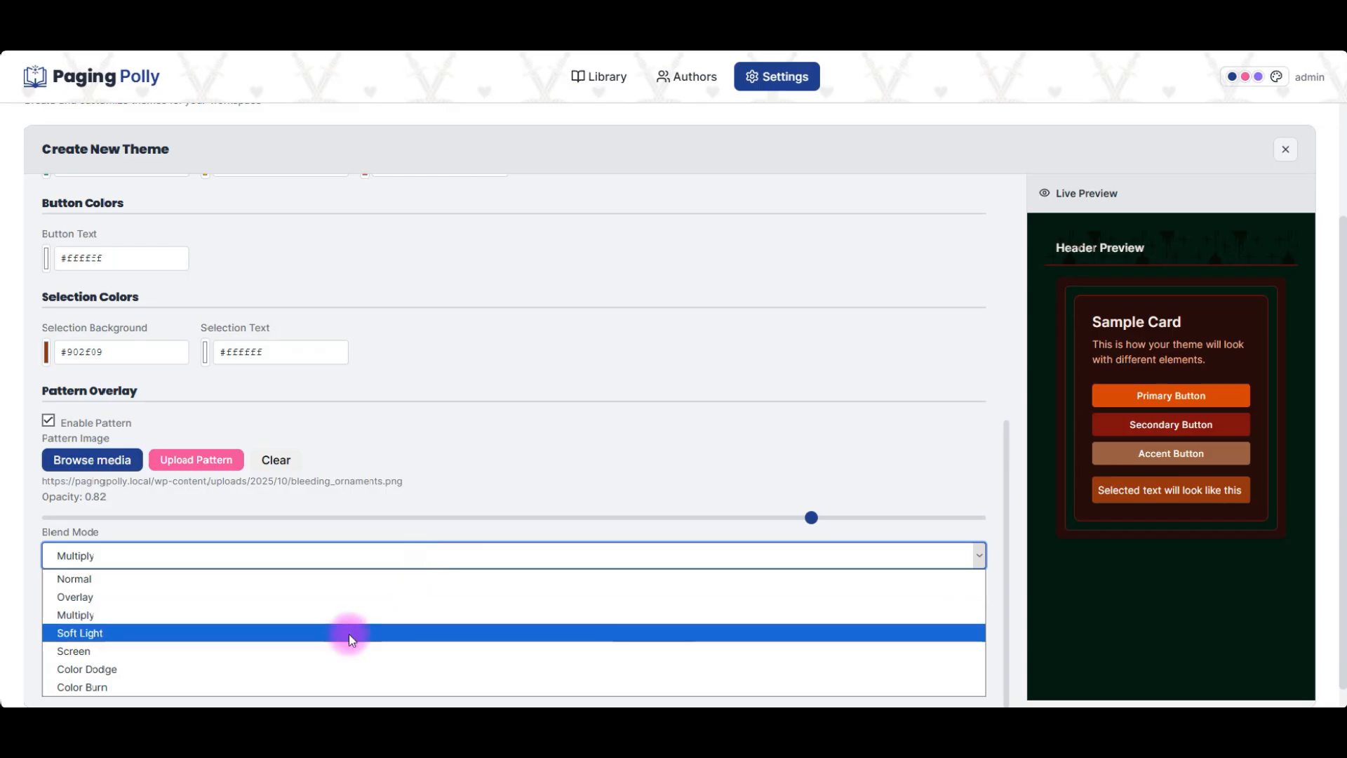
click(348, 633)
click(355, 562)
click(292, 646)
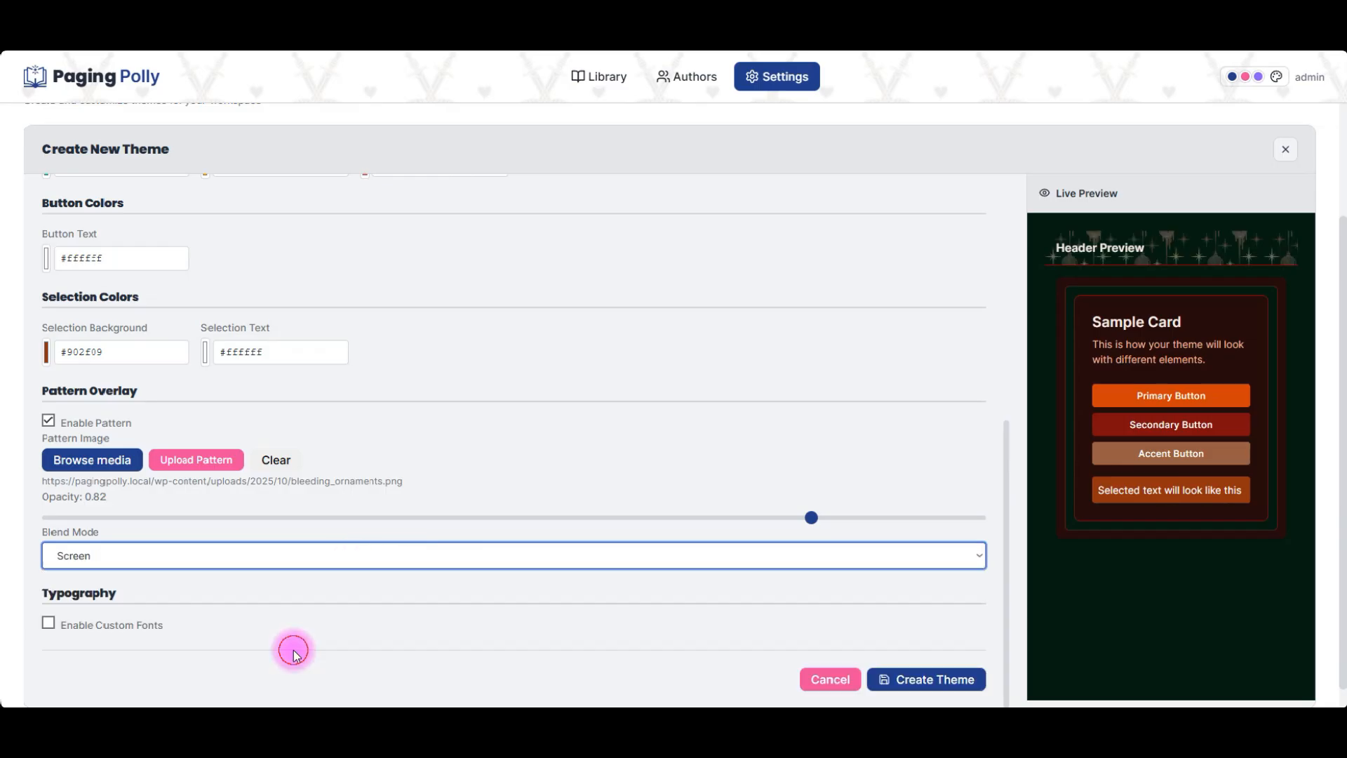
Step: Increase the pattern overlay's opacity to 0.86, keeping the Screen blend mode
click(334, 564)
click(330, 562)
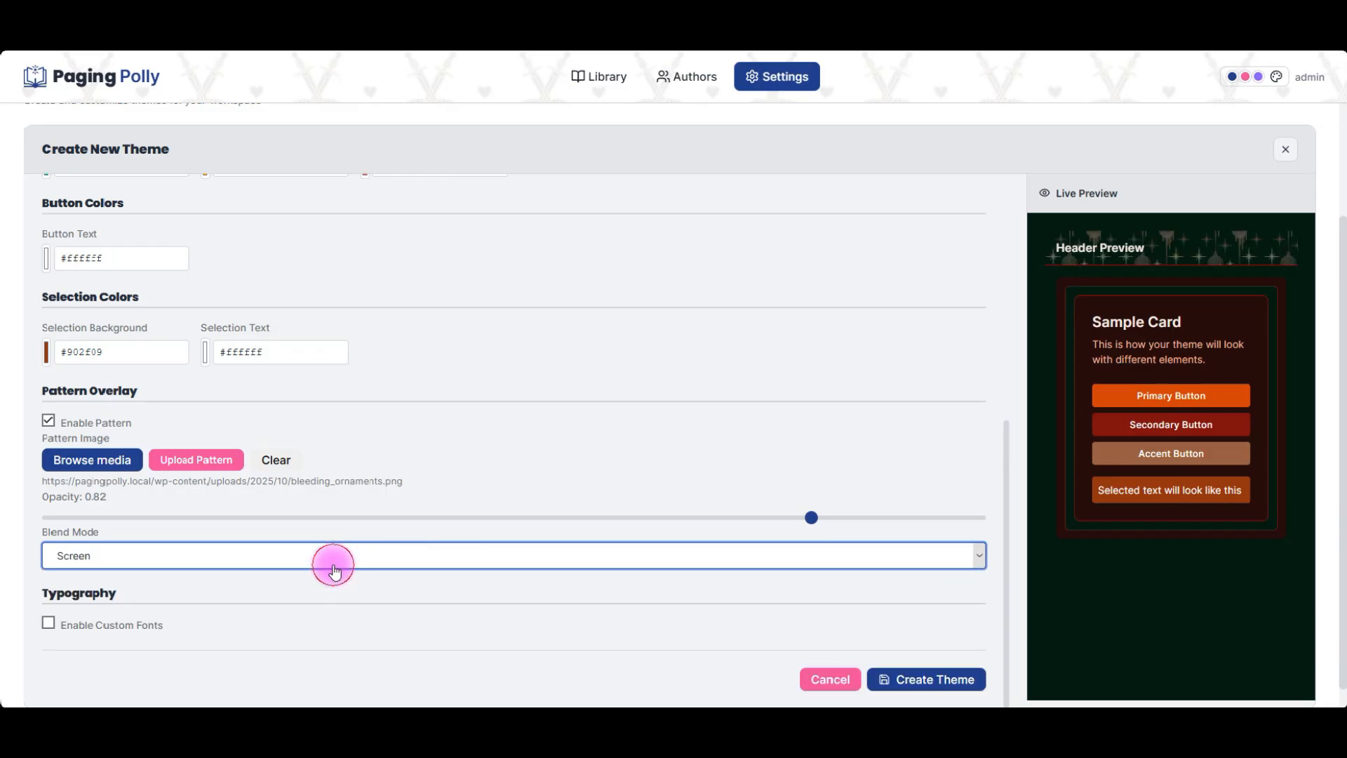
drag(815, 524, 844, 478)
click(844, 478)
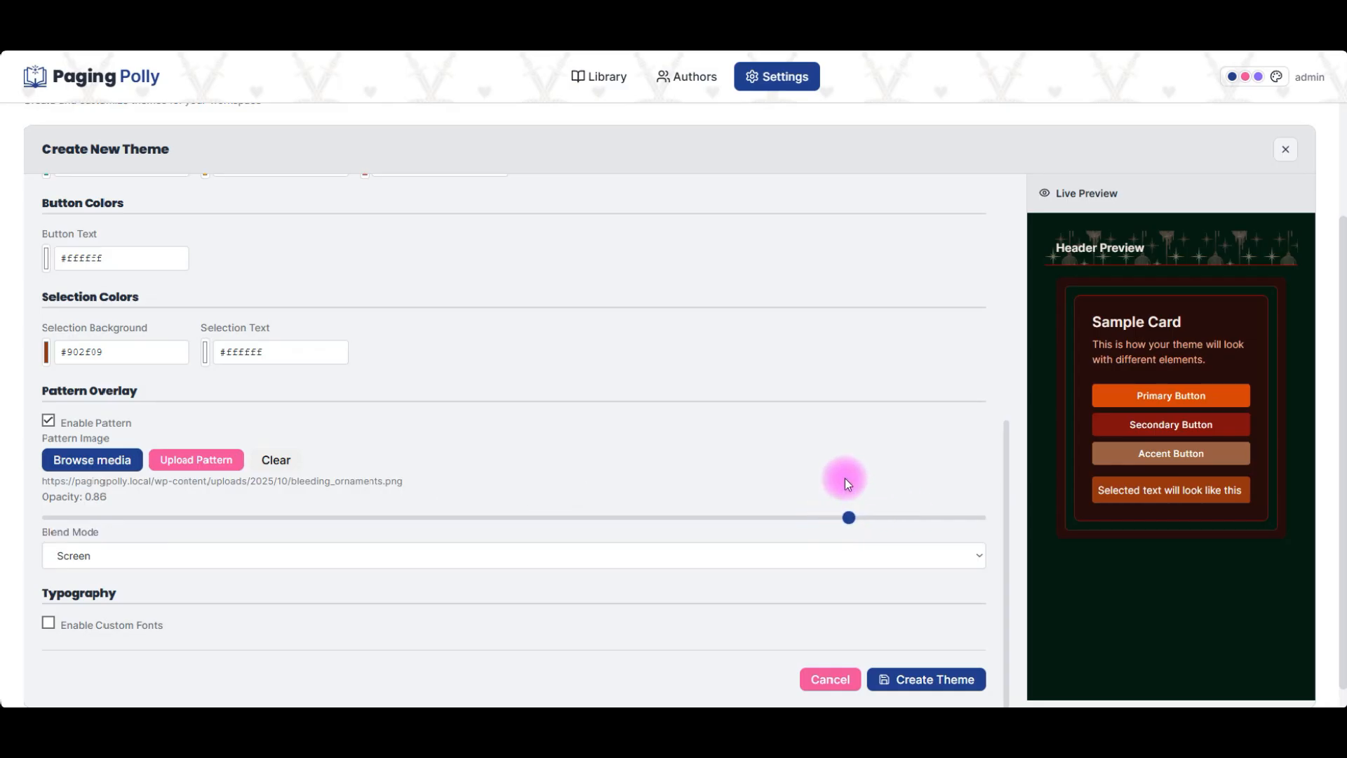
Step: Enable custom fonts for the theme and set the header font to Eagle Lake
click(62, 627)
scroll(625, 436, down, 3)
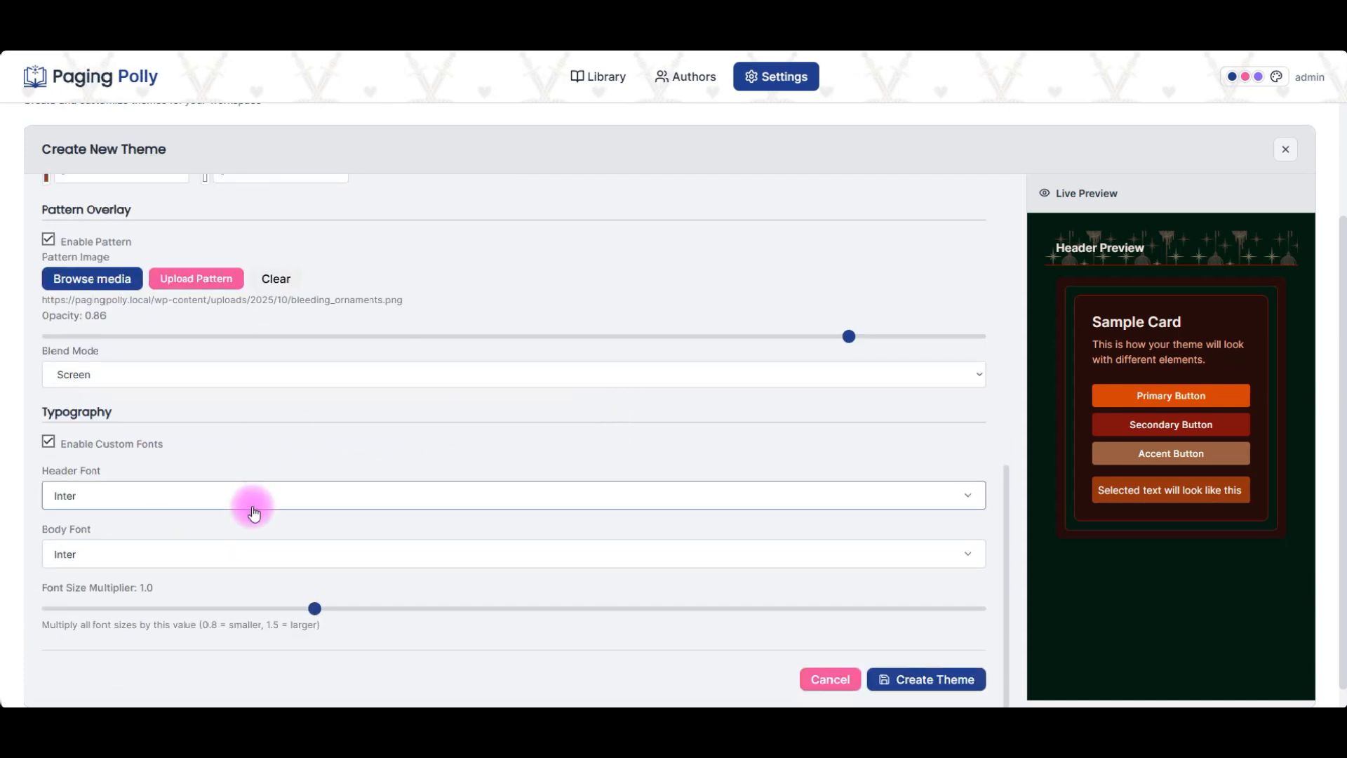
click(121, 497)
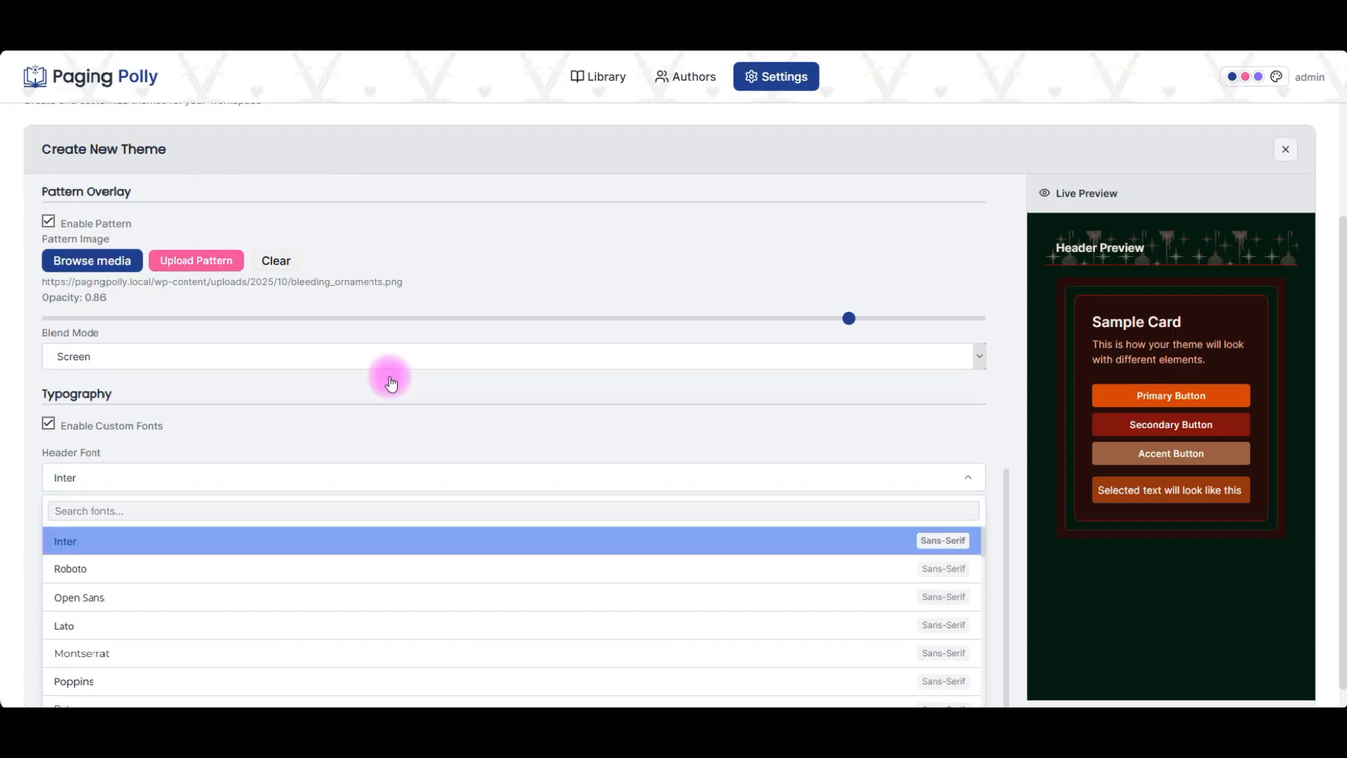
scroll(447, 540, down, 2)
scroll(765, 405, down, 1)
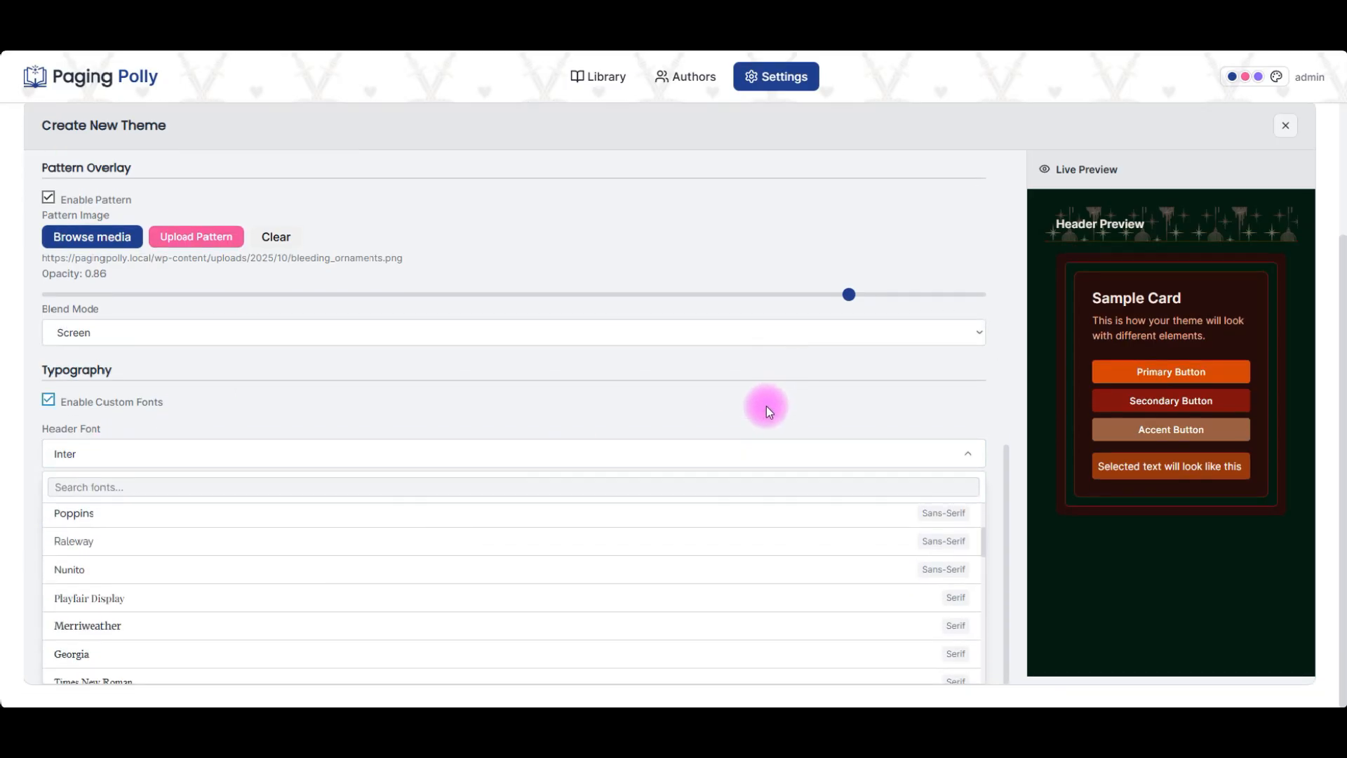
scroll(313, 571, down, 2)
scroll(186, 604, up, 4)
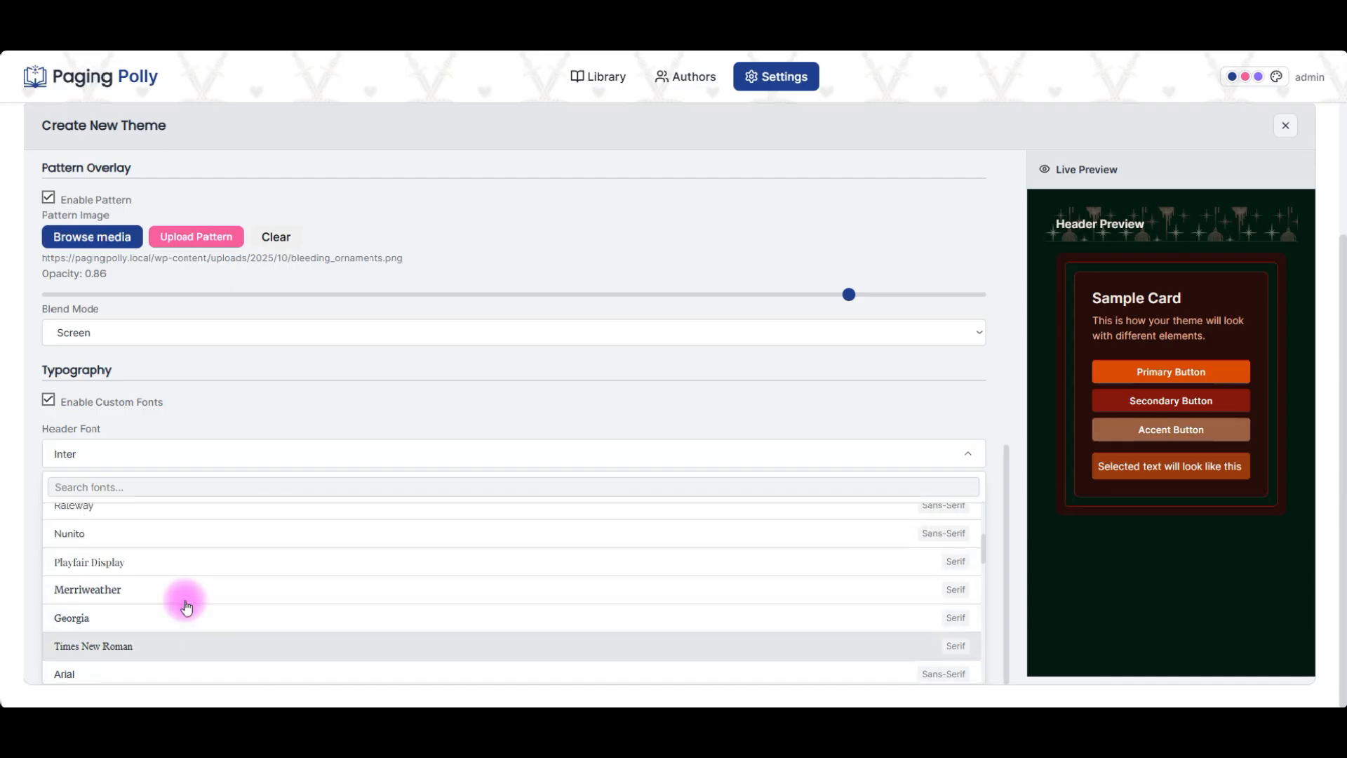
scroll(217, 569, down, 2)
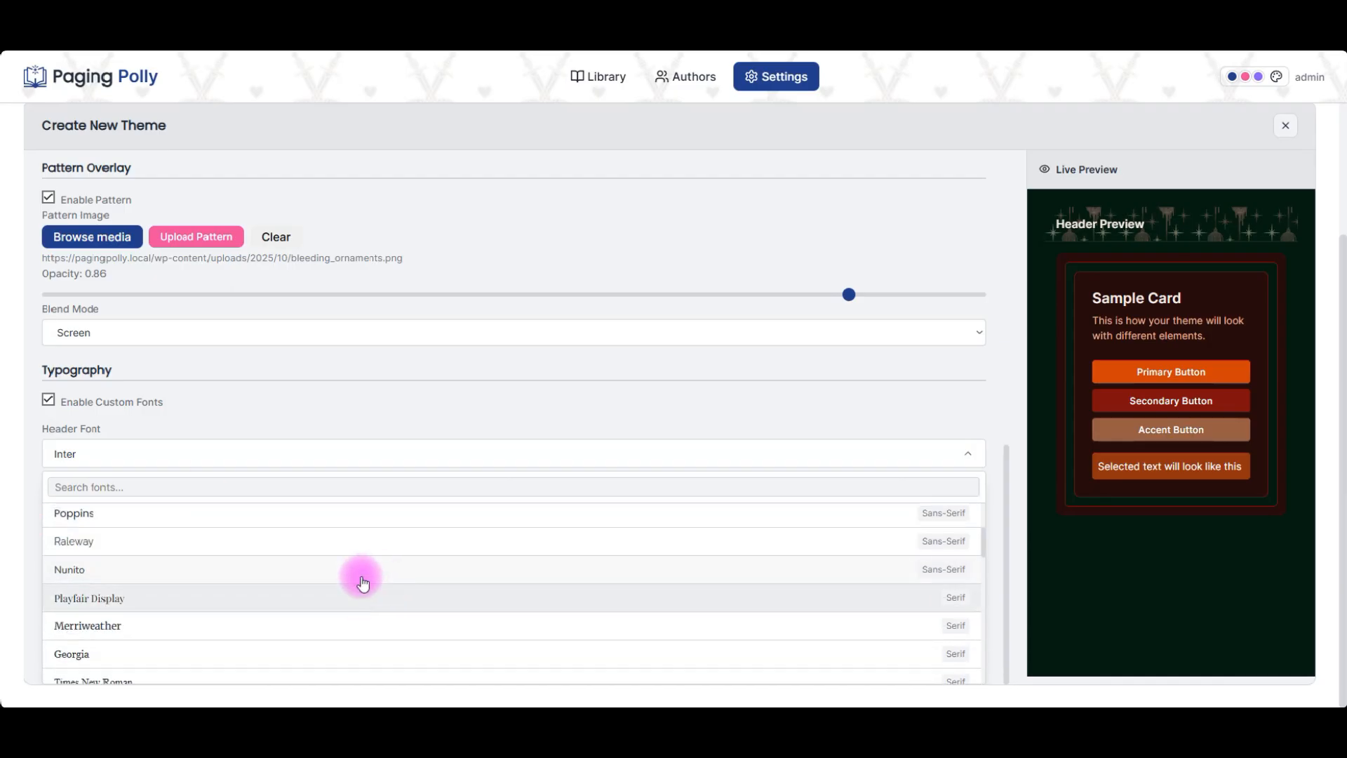
scroll(330, 596, down, 2)
scroll(294, 597, down, 1)
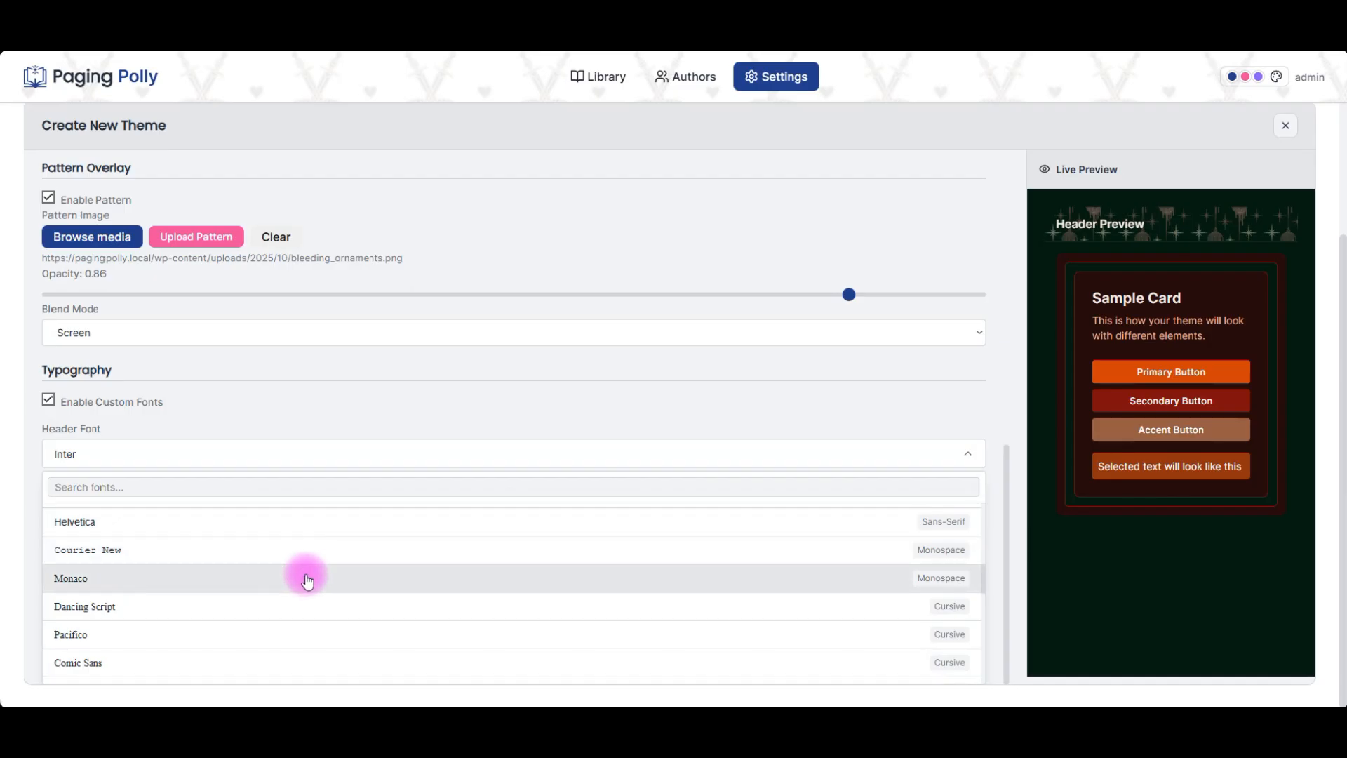
scroll(308, 580, down, 6)
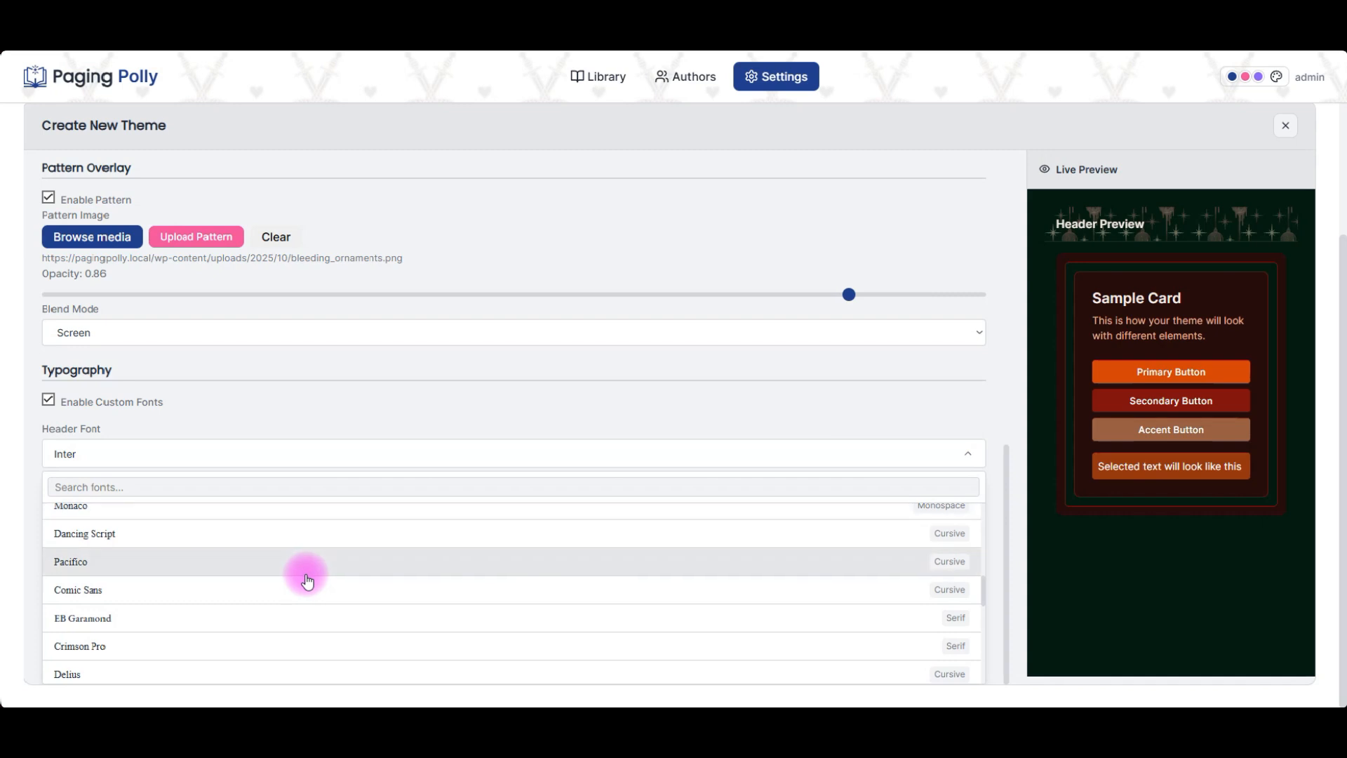
scroll(308, 580, down, 1)
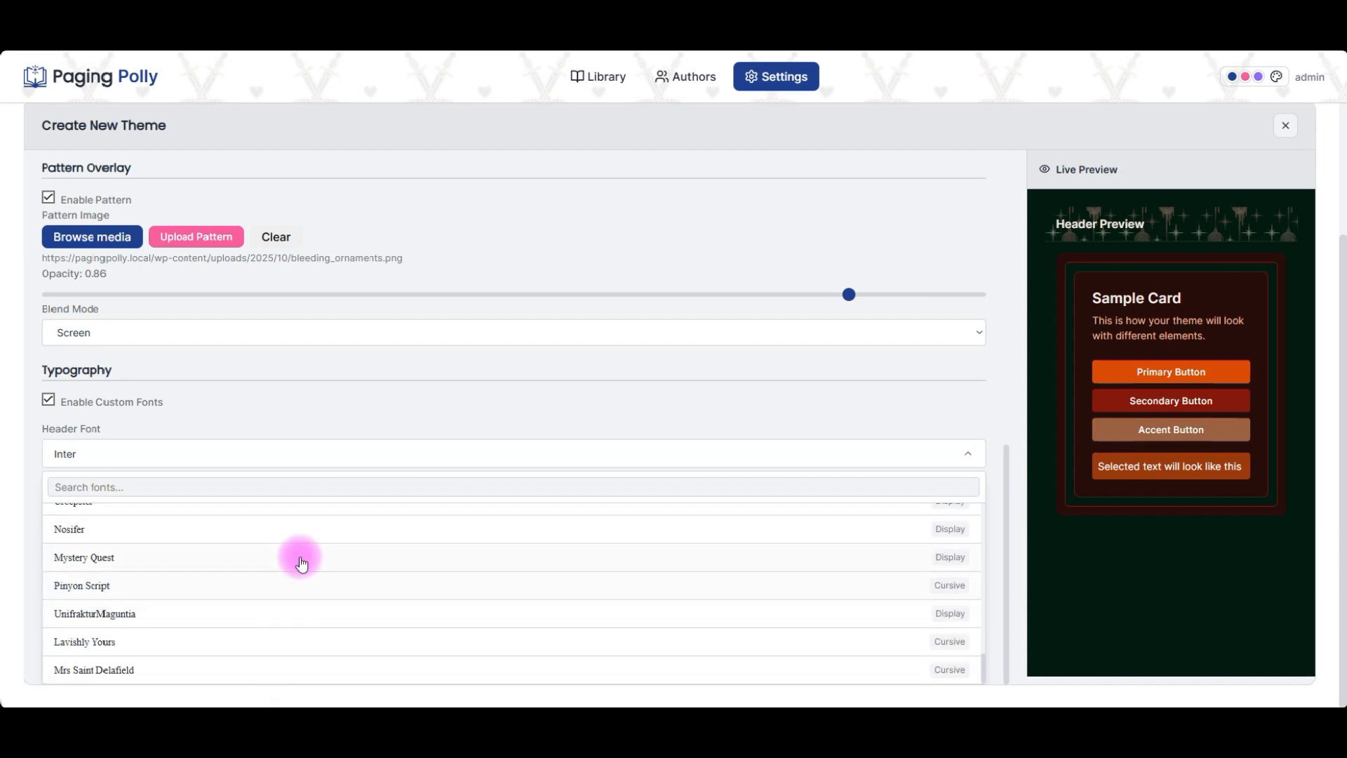
scroll(301, 555, up, 1)
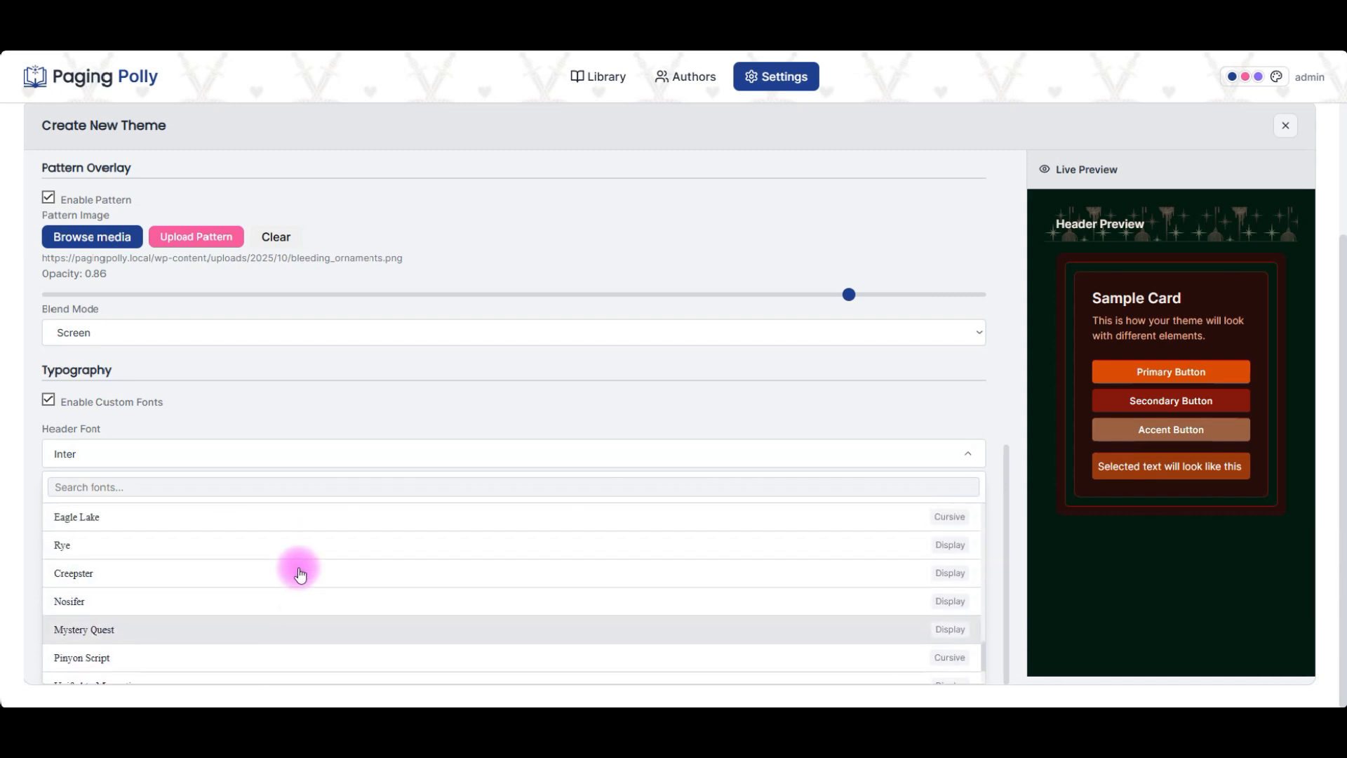
click(309, 519)
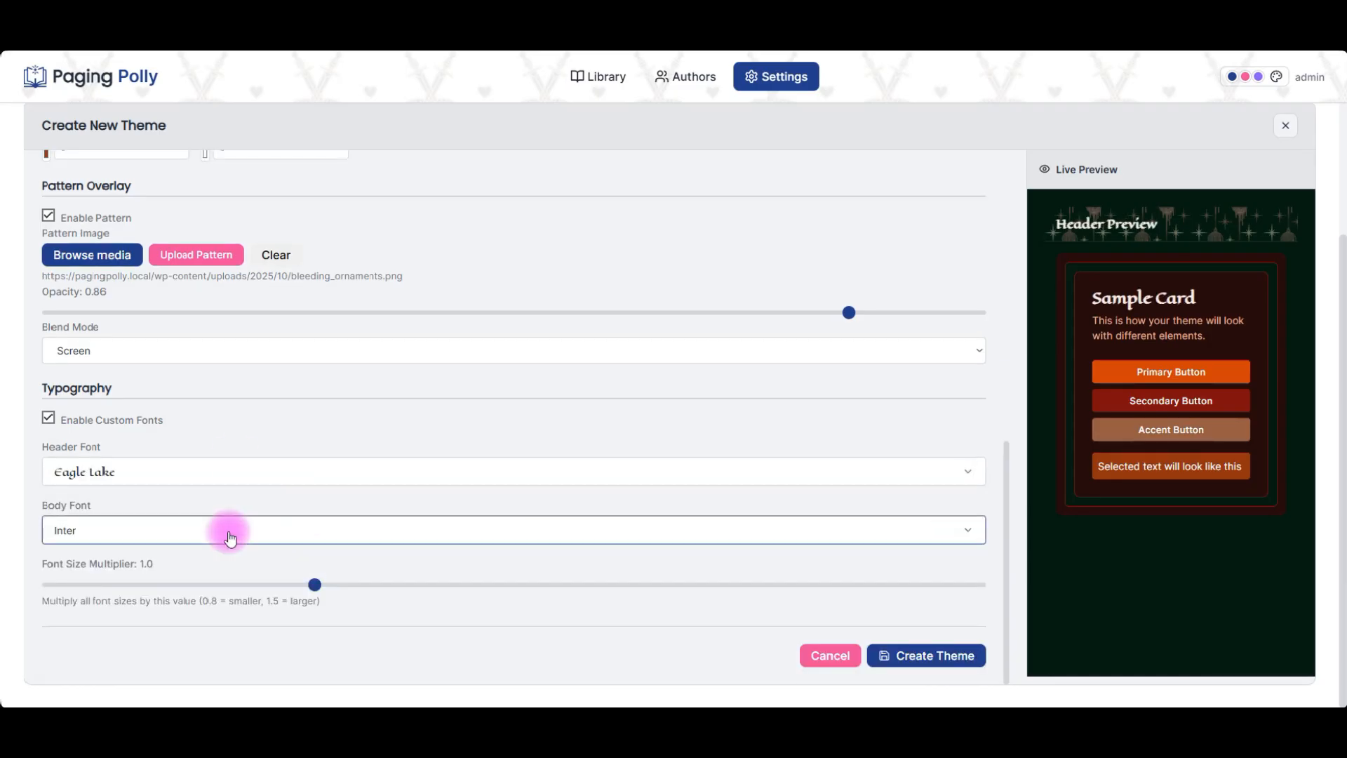
Step: Try Rye and Creepster as the theme's header font
click(225, 473)
scroll(274, 610, down, 5)
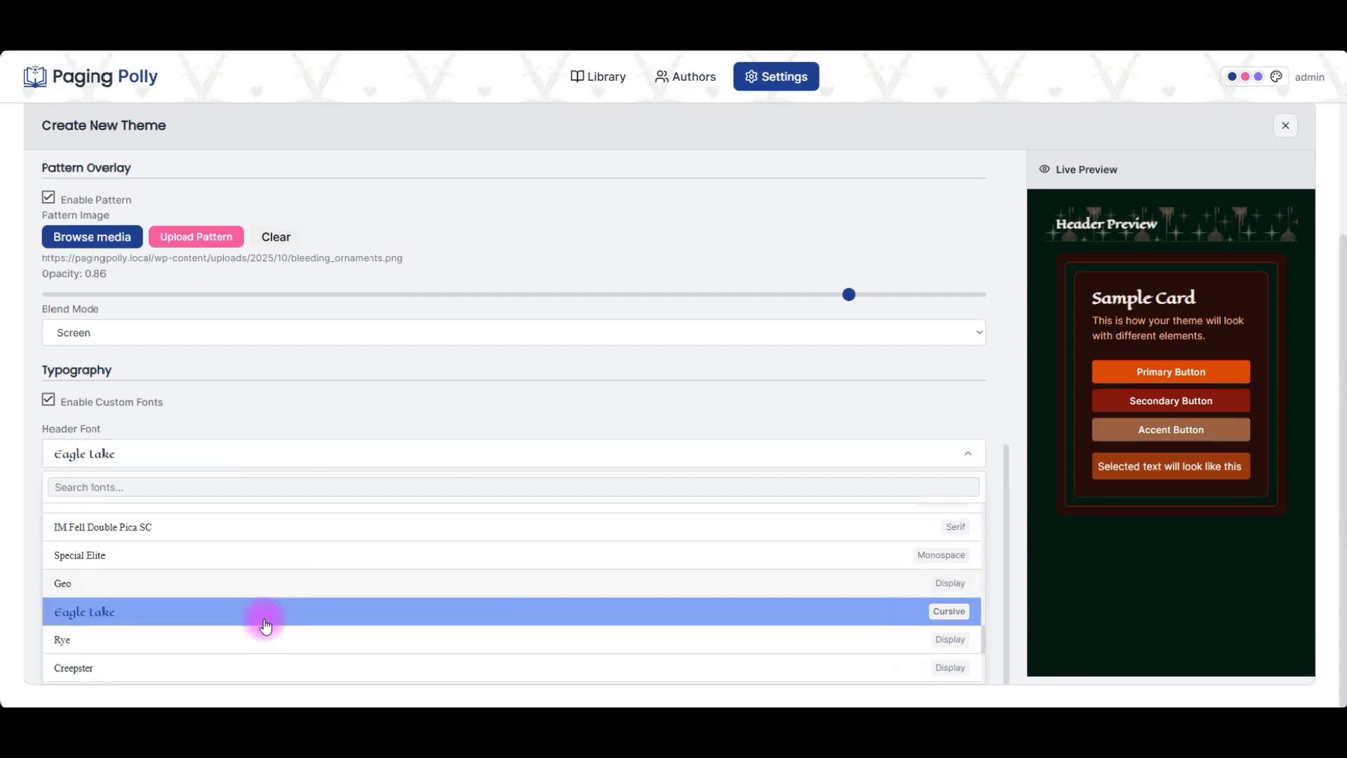
click(160, 641)
click(115, 469)
scroll(286, 538, down, 5)
scroll(157, 656, down, 3)
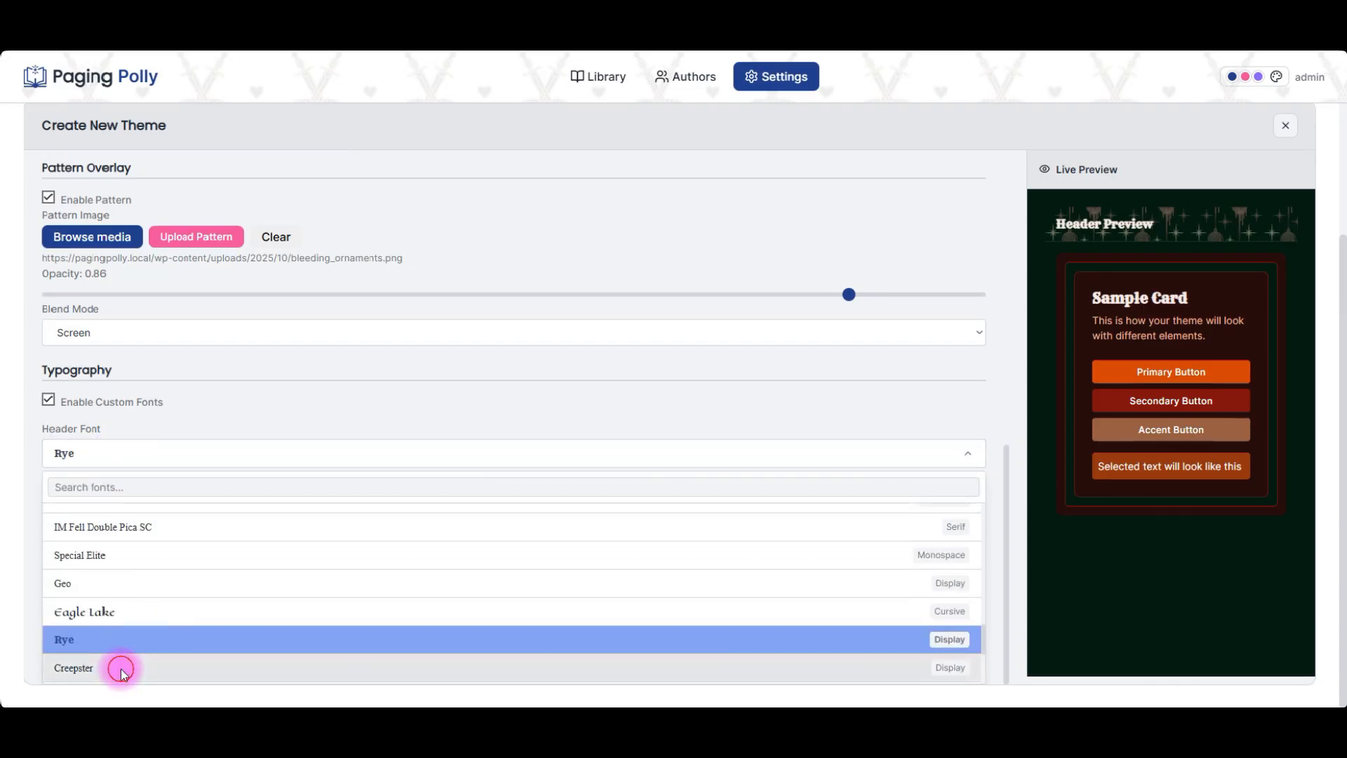
click(120, 667)
Step: Set the theme's header font to Nosifer
click(221, 484)
scroll(211, 544, down, 10)
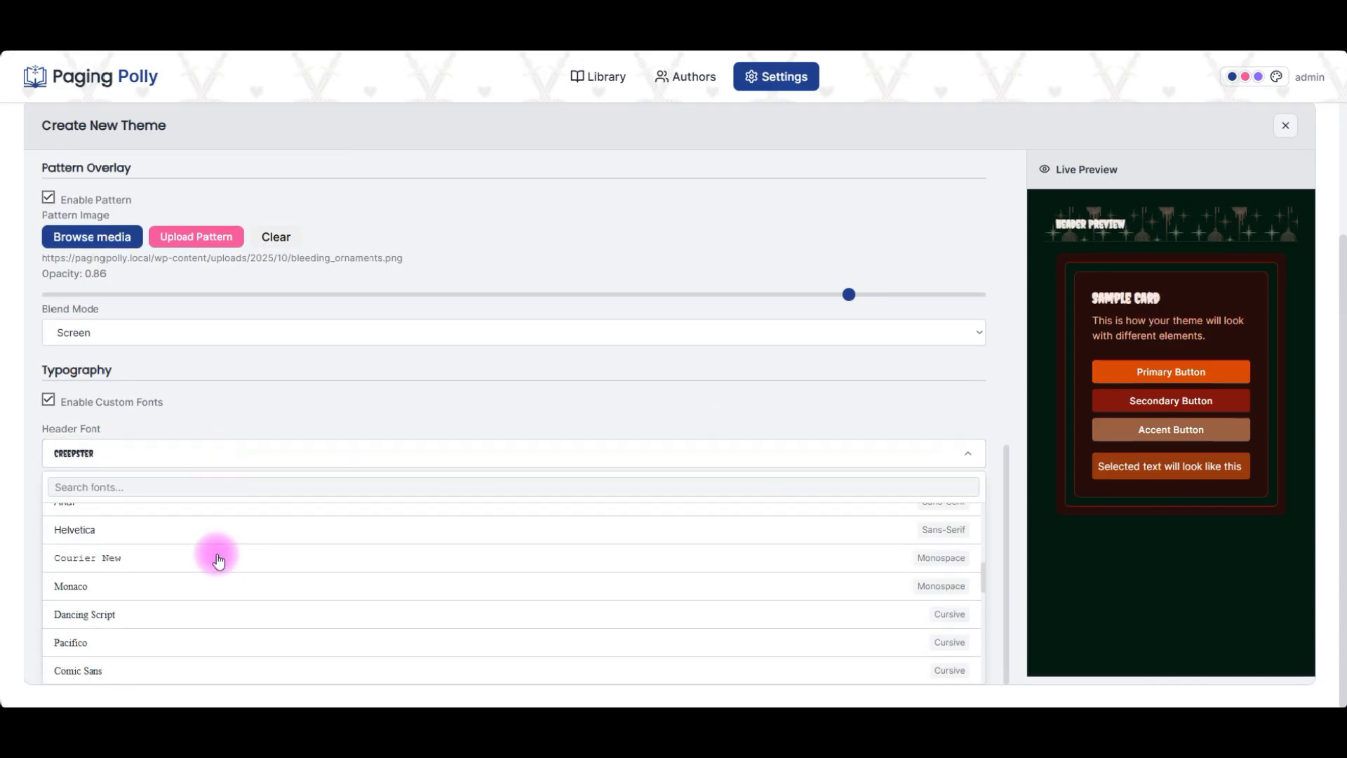
scroll(130, 663, down, 1)
click(132, 631)
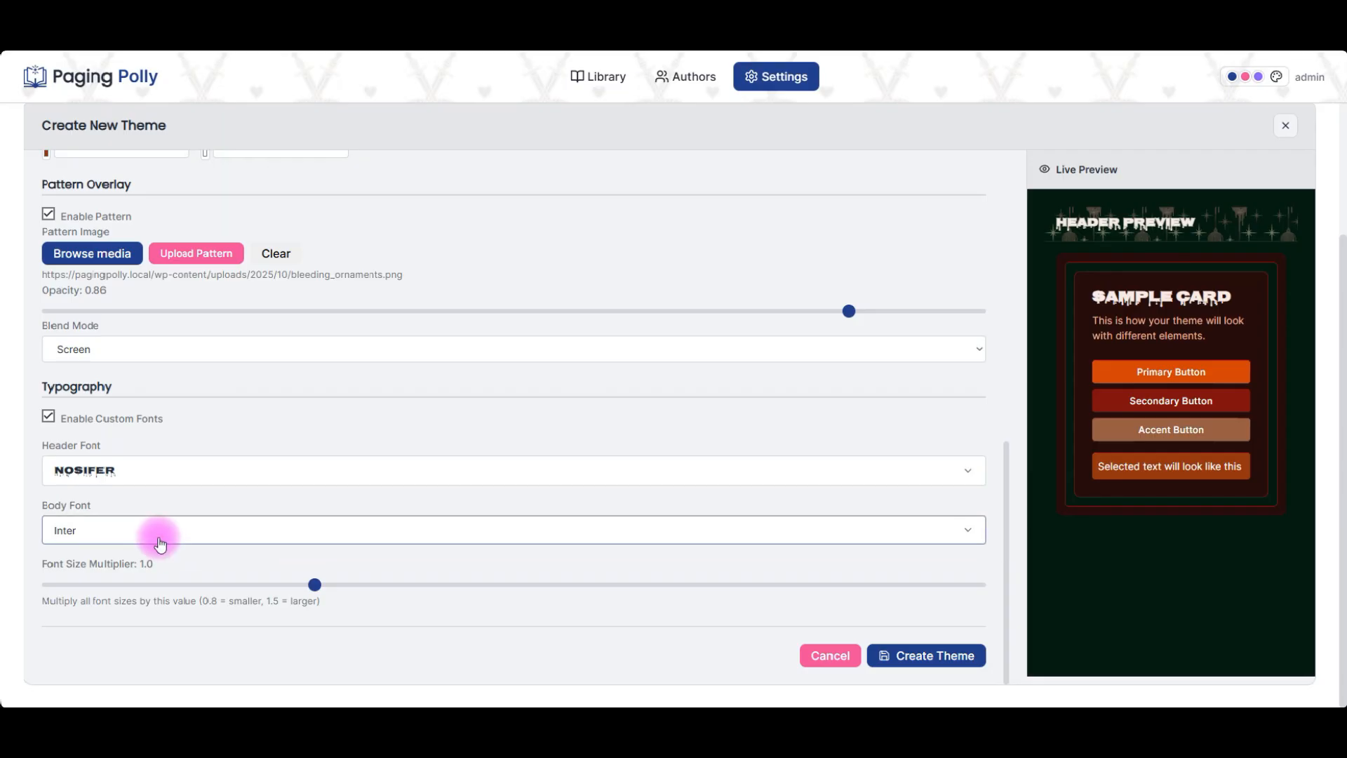
Step: Try Lexand as the theme's body font and replace it with Comic Relief
click(159, 537)
scroll(307, 568, down, 5)
scroll(270, 672, down, 6)
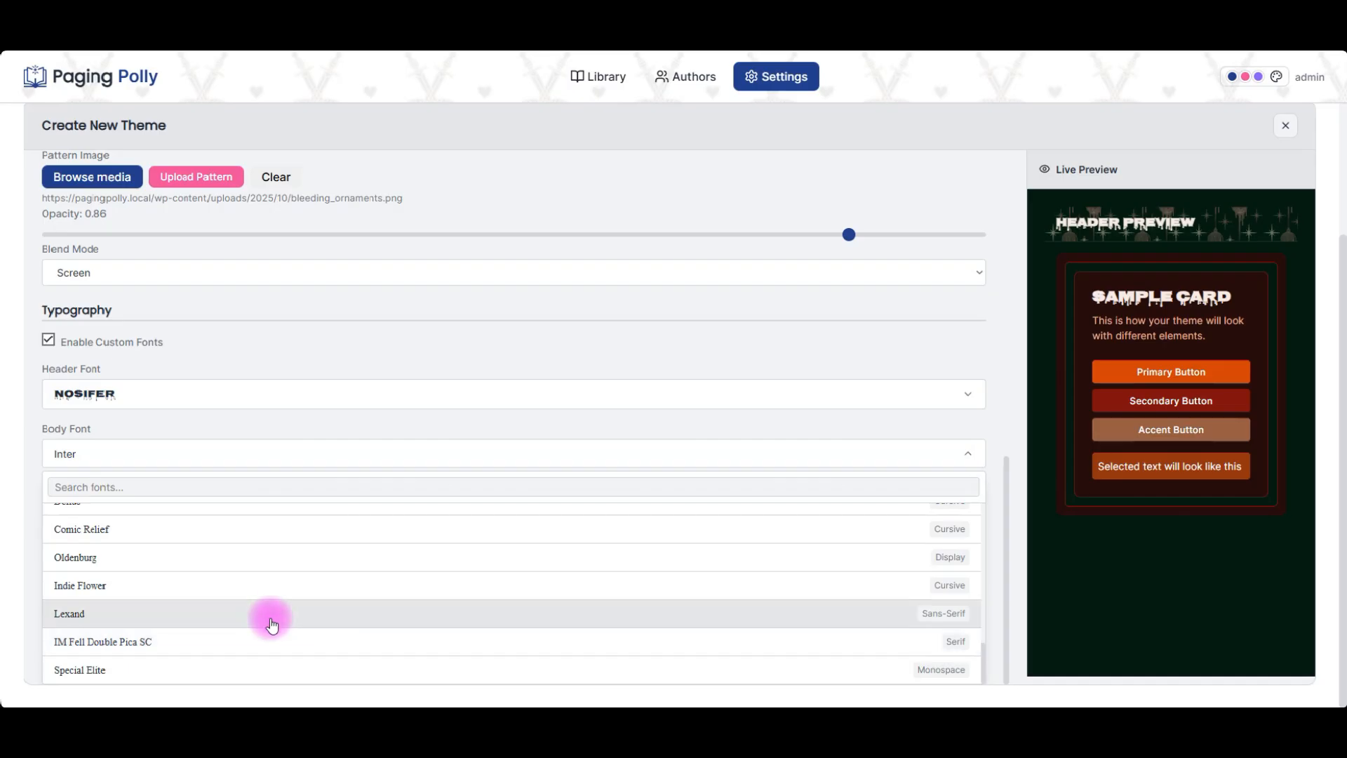
click(272, 613)
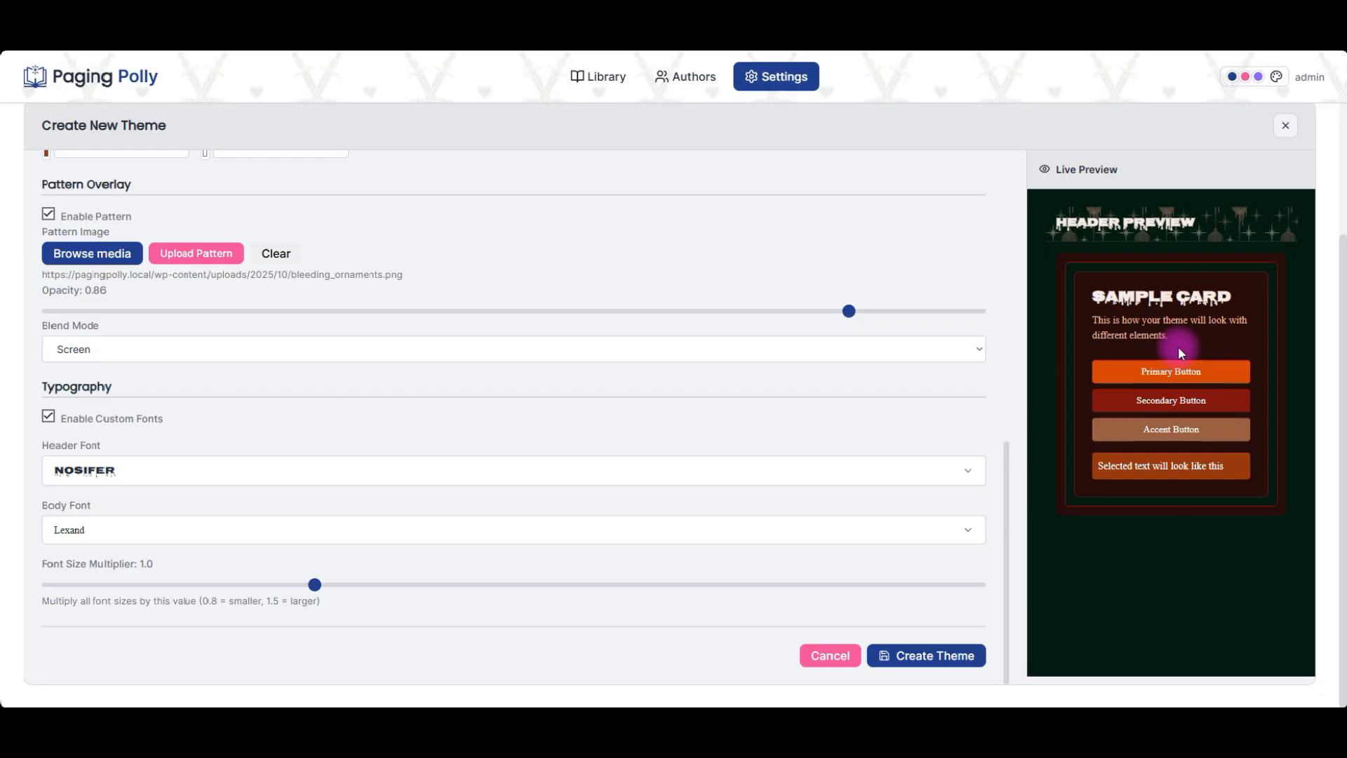
click(116, 529)
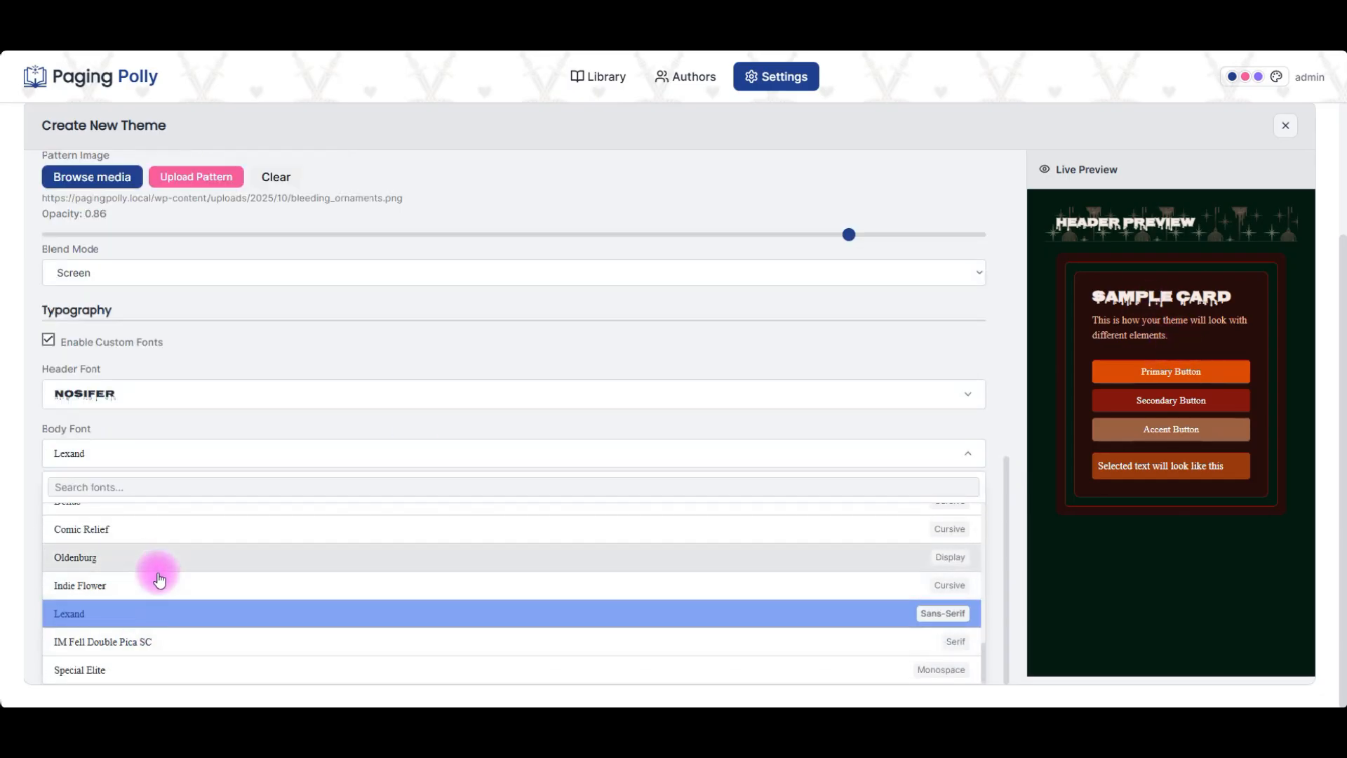
click(120, 529)
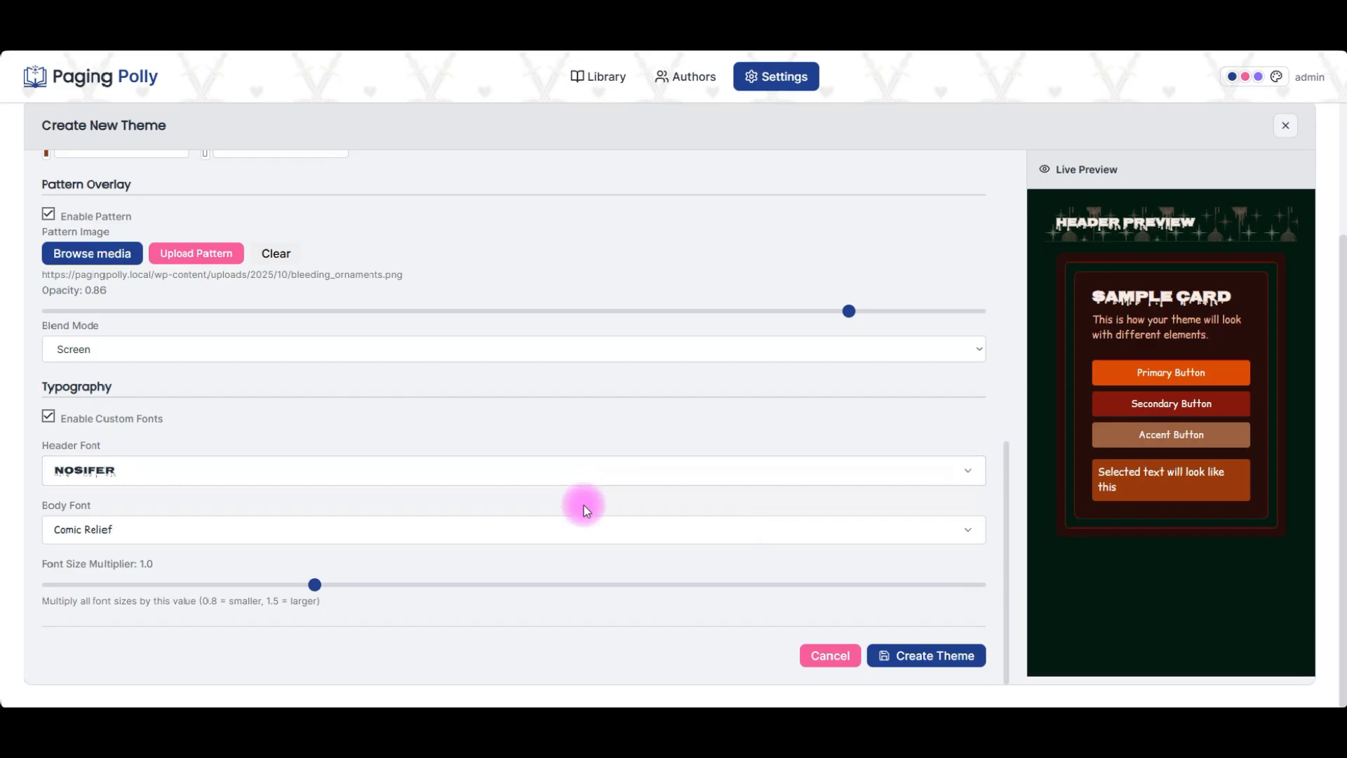
Step: Try Special Elite and IM Fell Double Pica SC as the theme's body font
click(126, 539)
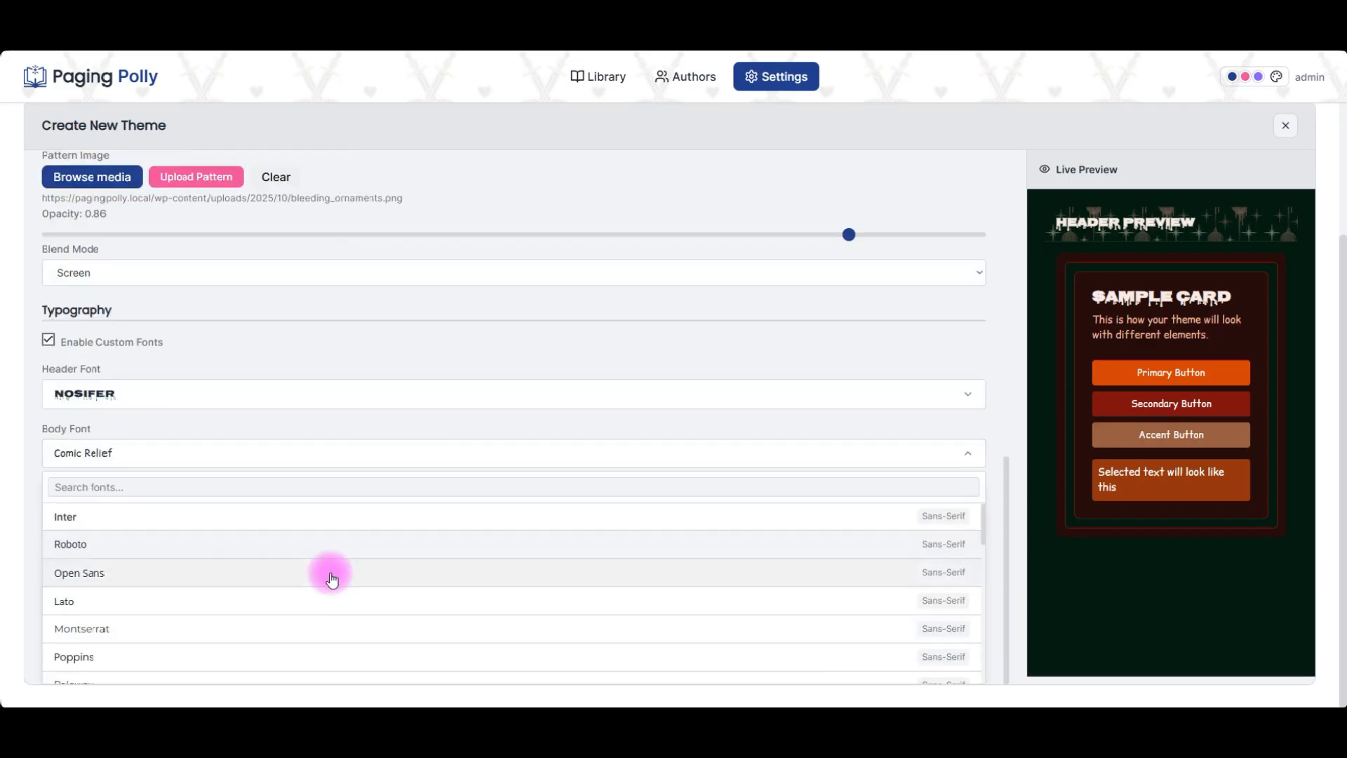
scroll(332, 572, down, 3)
scroll(298, 590, down, 5)
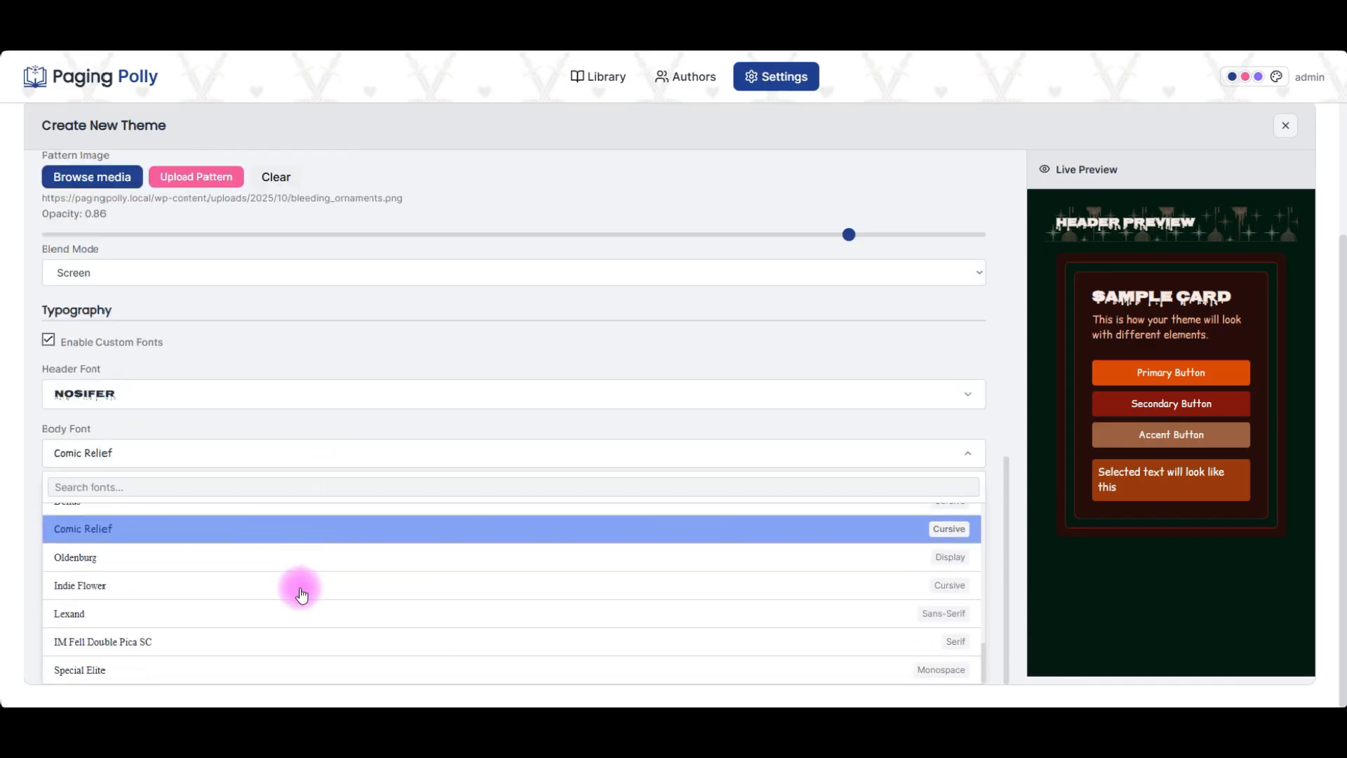
click(148, 670)
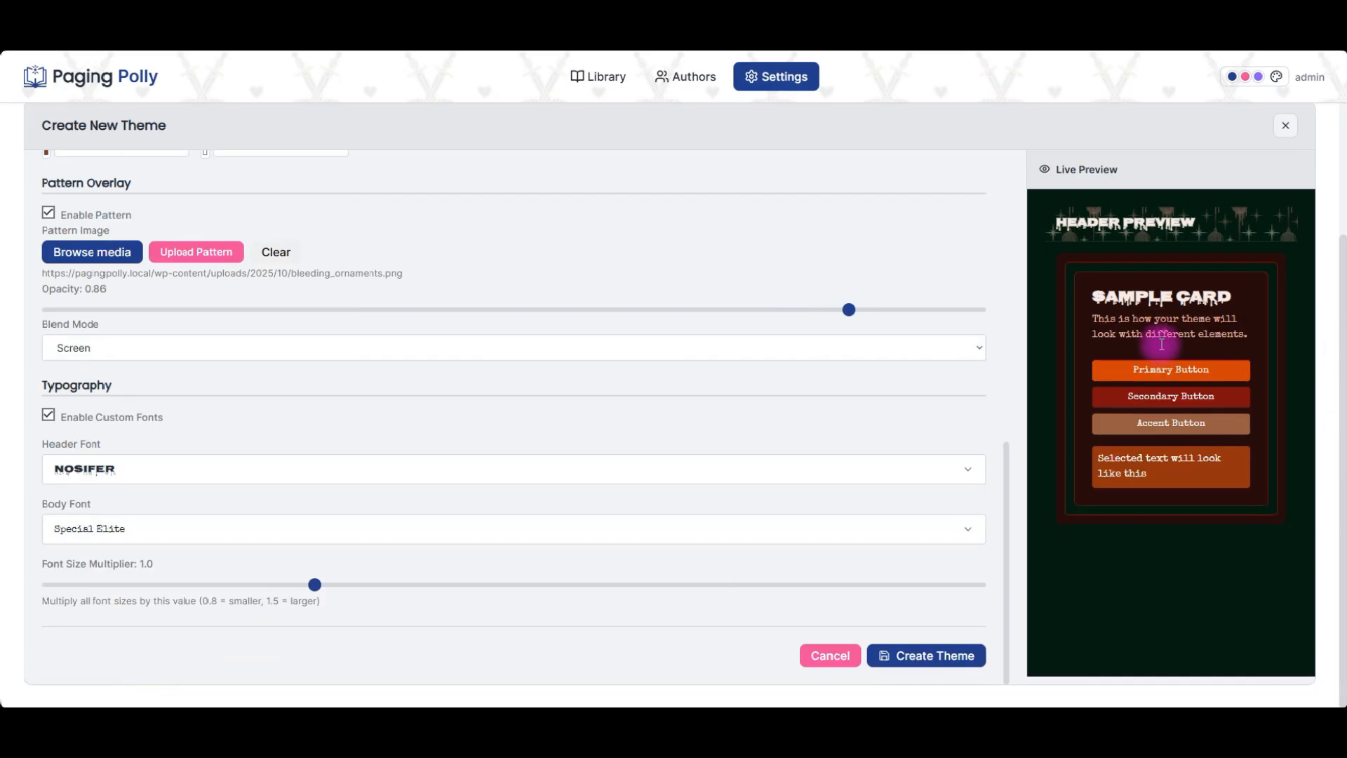
click(91, 528)
scroll(180, 660, down, 8)
click(180, 643)
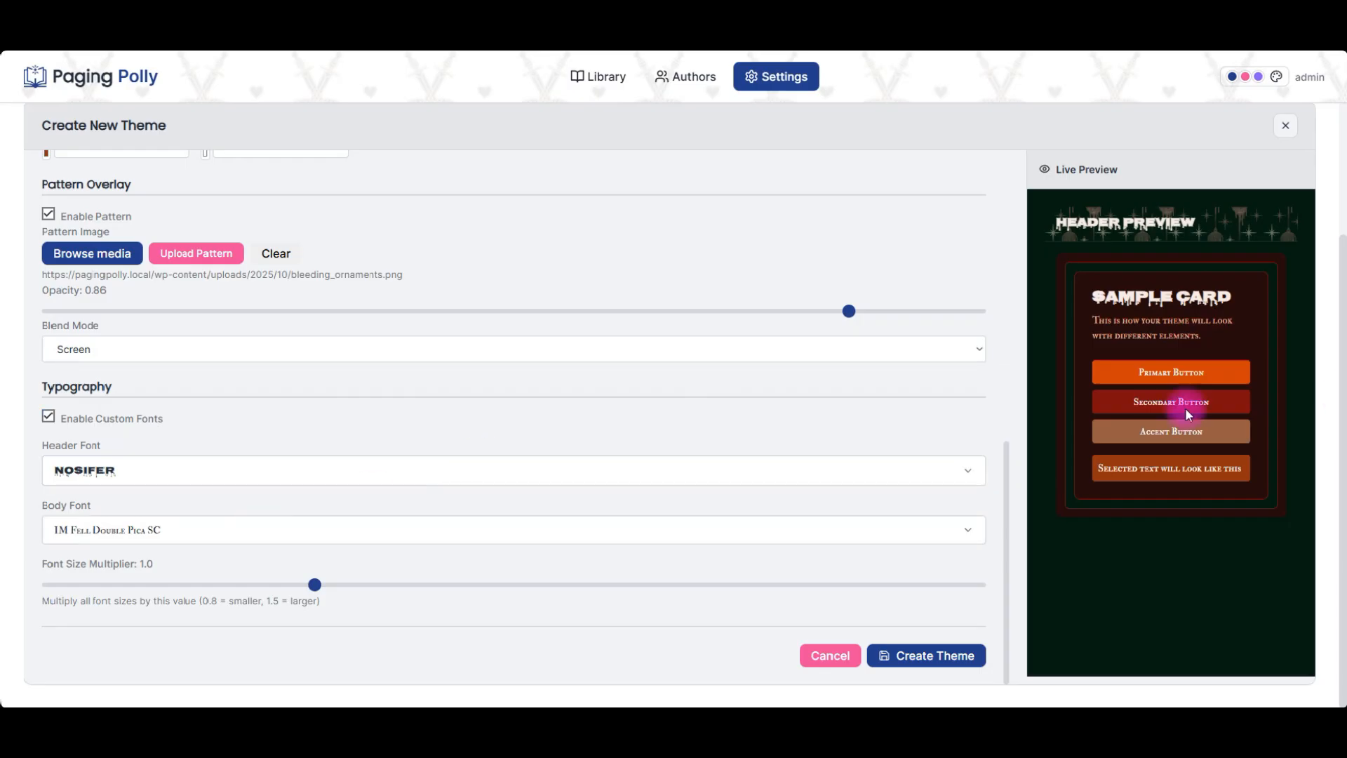
Step: Try EB Garamond as the body font with font size multipliers of 1.2 and 1.1
click(162, 532)
scroll(171, 617, down, 2)
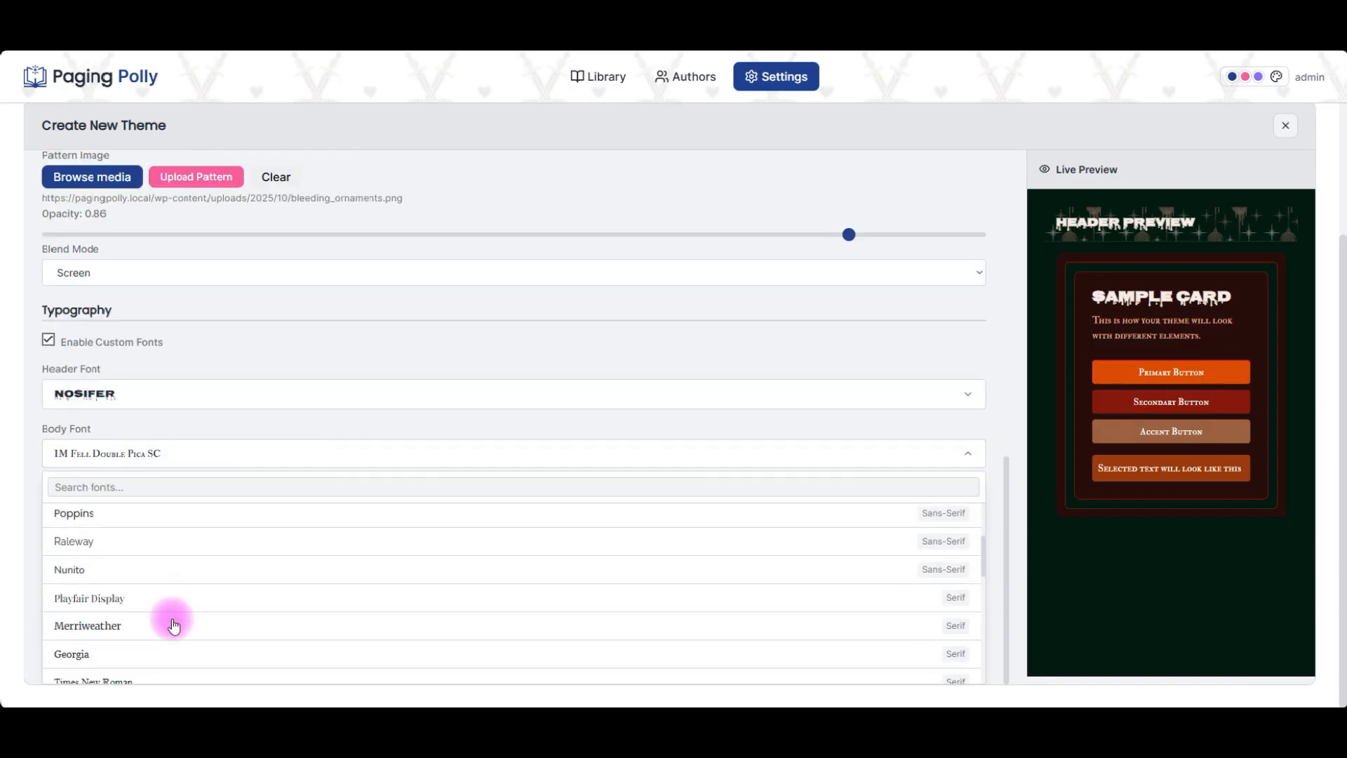
scroll(171, 628, down, 3)
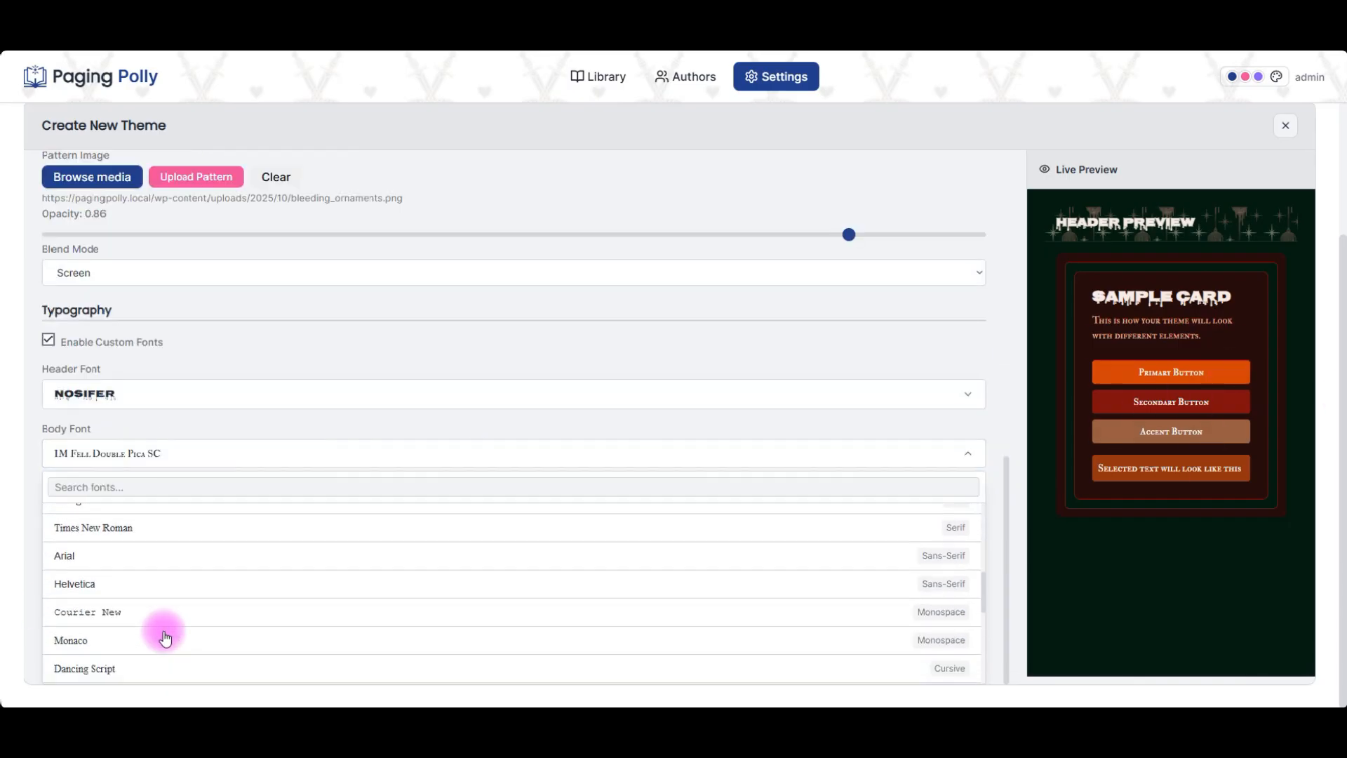
scroll(165, 632, down, 3)
click(168, 545)
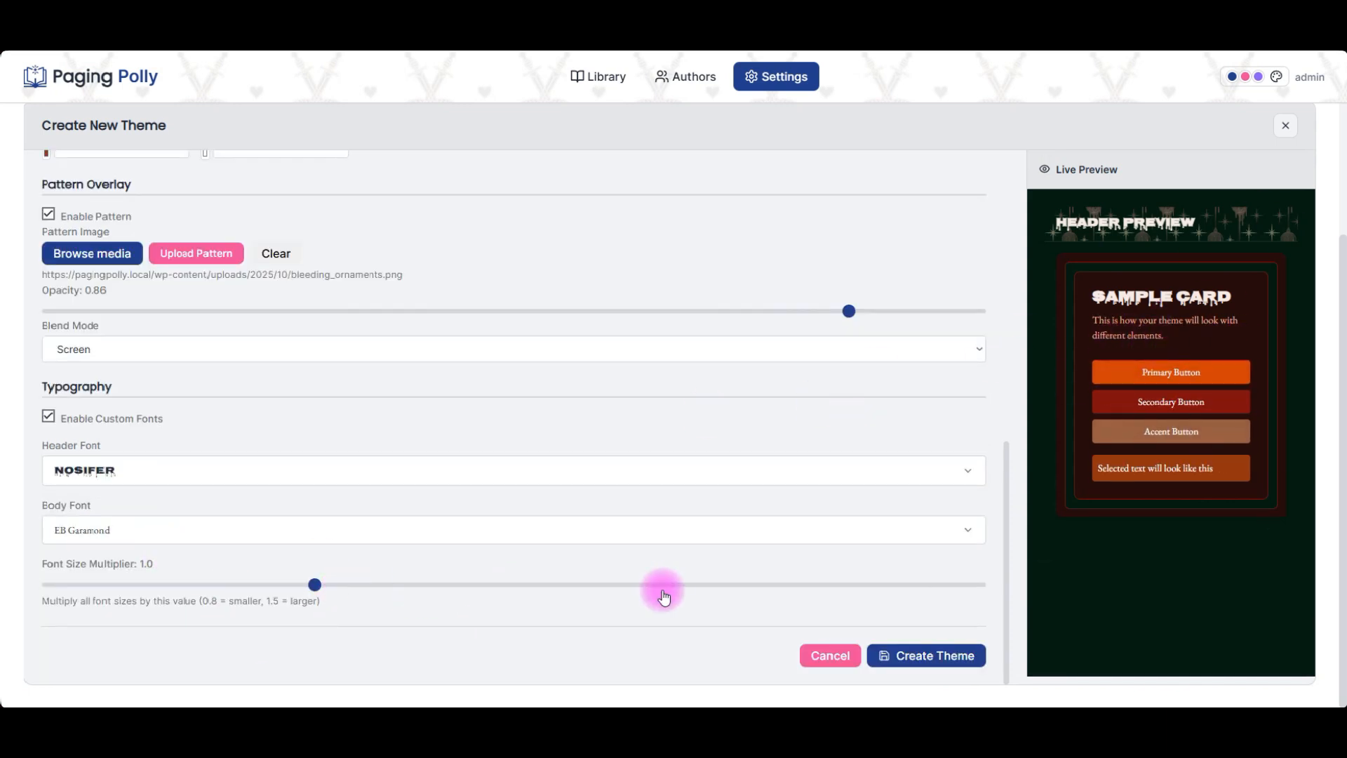
drag(313, 587, 554, 590)
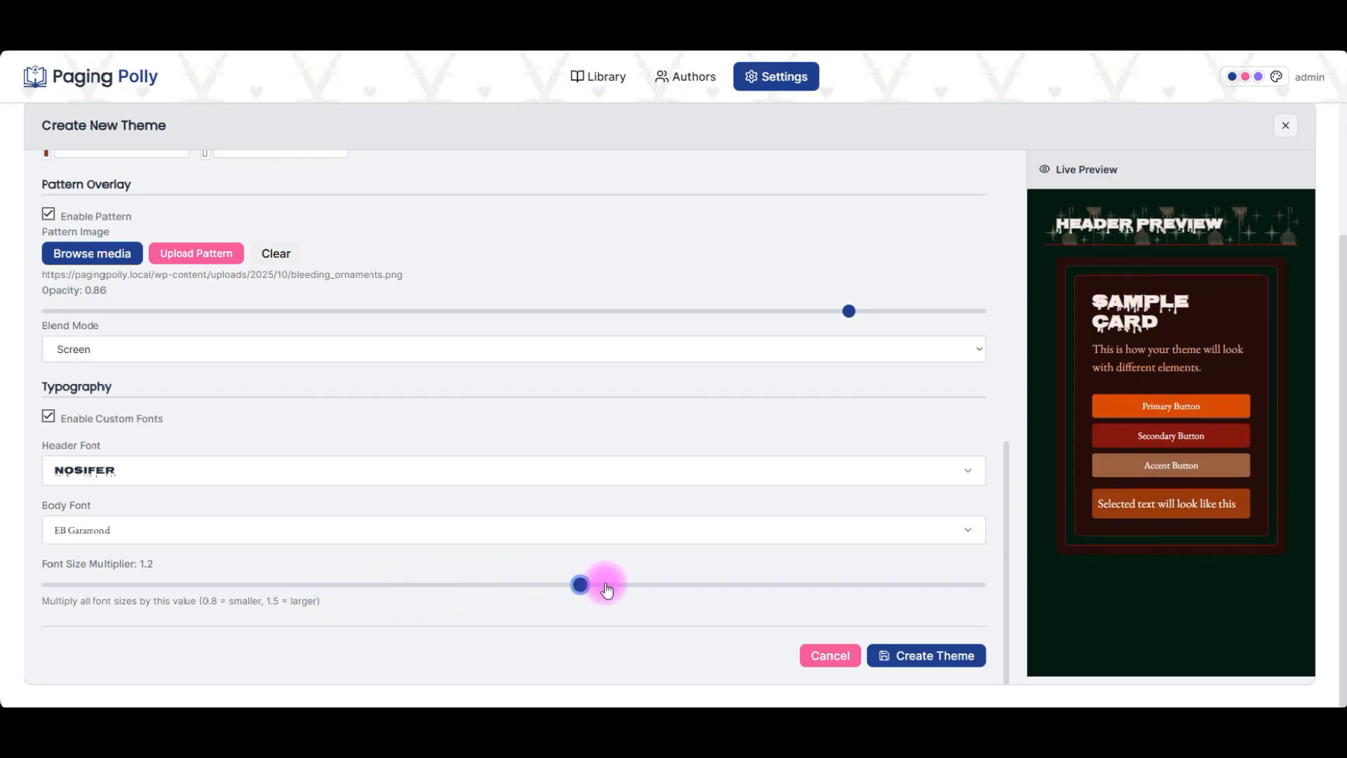
drag(610, 589, 461, 588)
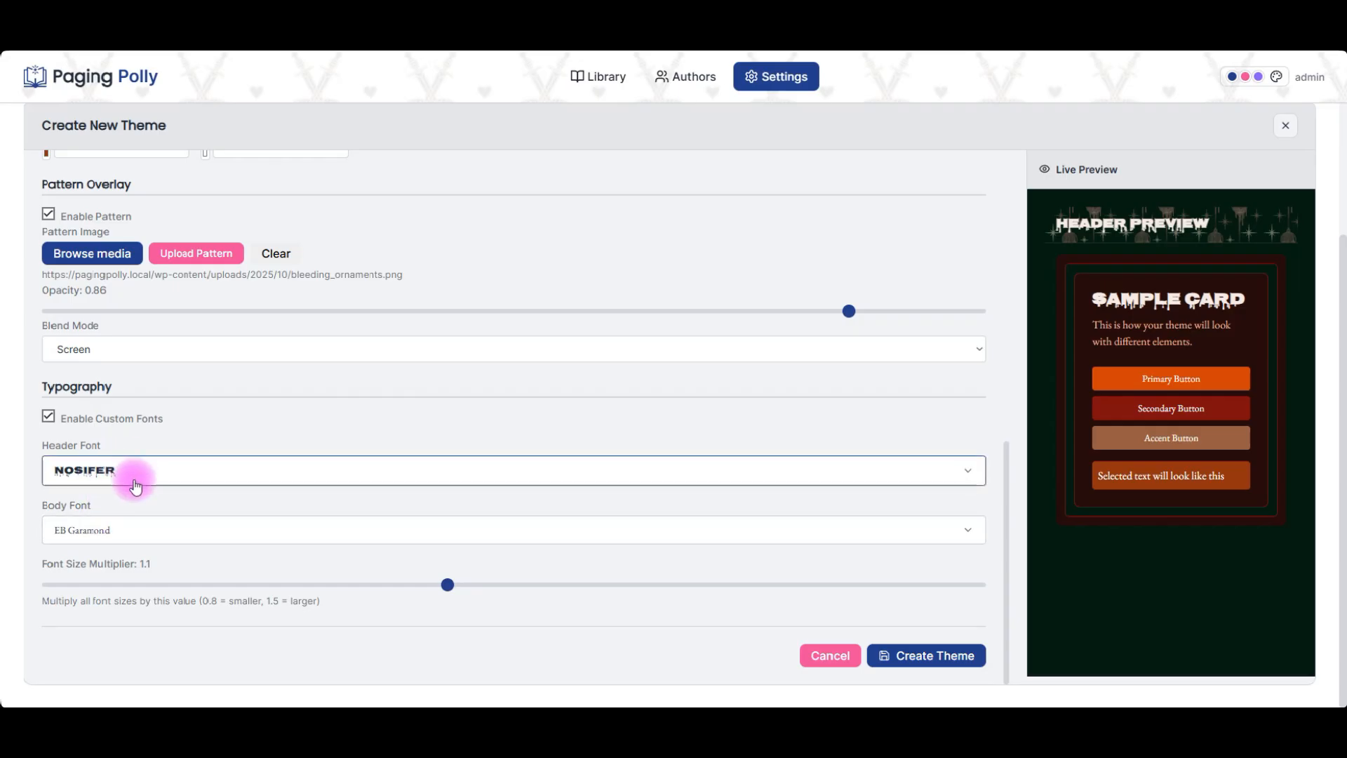
Step: Set the theme's body font to Comic Relief
click(135, 540)
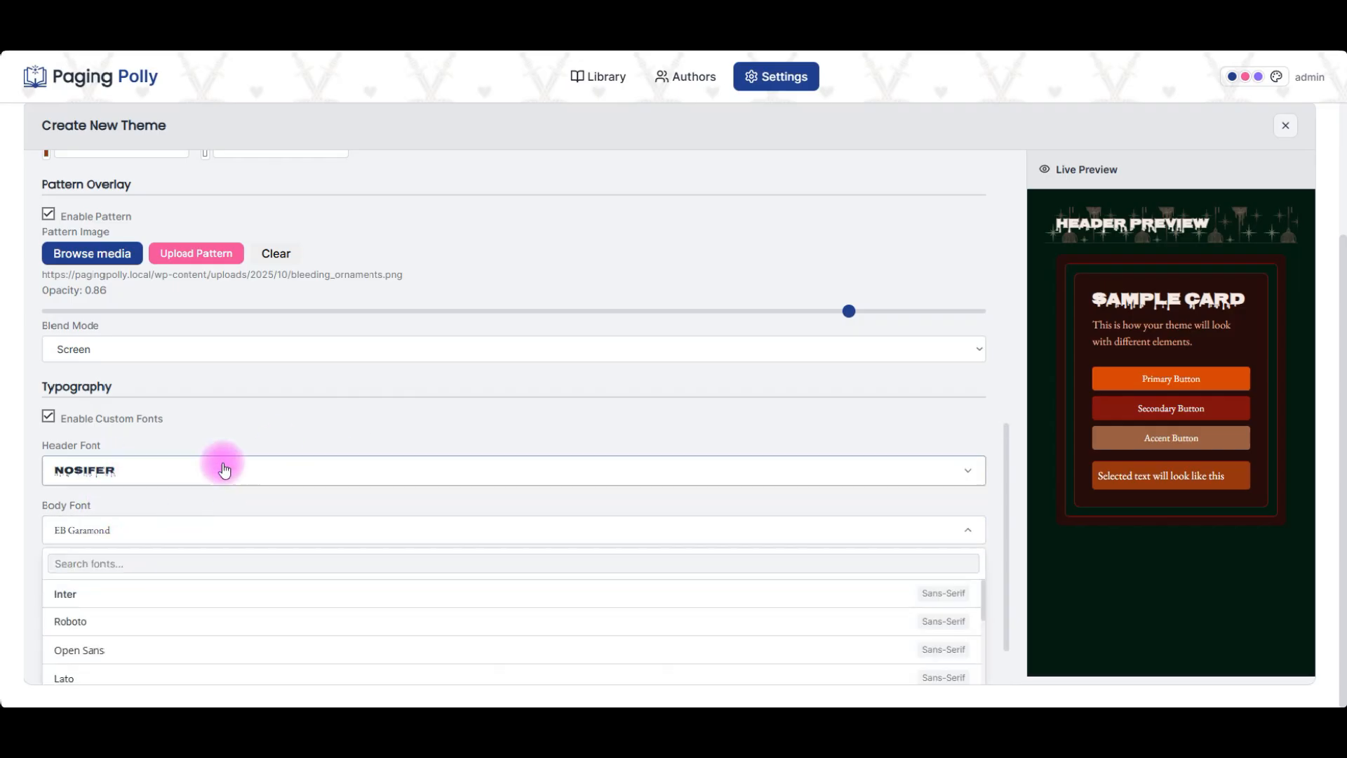
scroll(210, 617, down, 6)
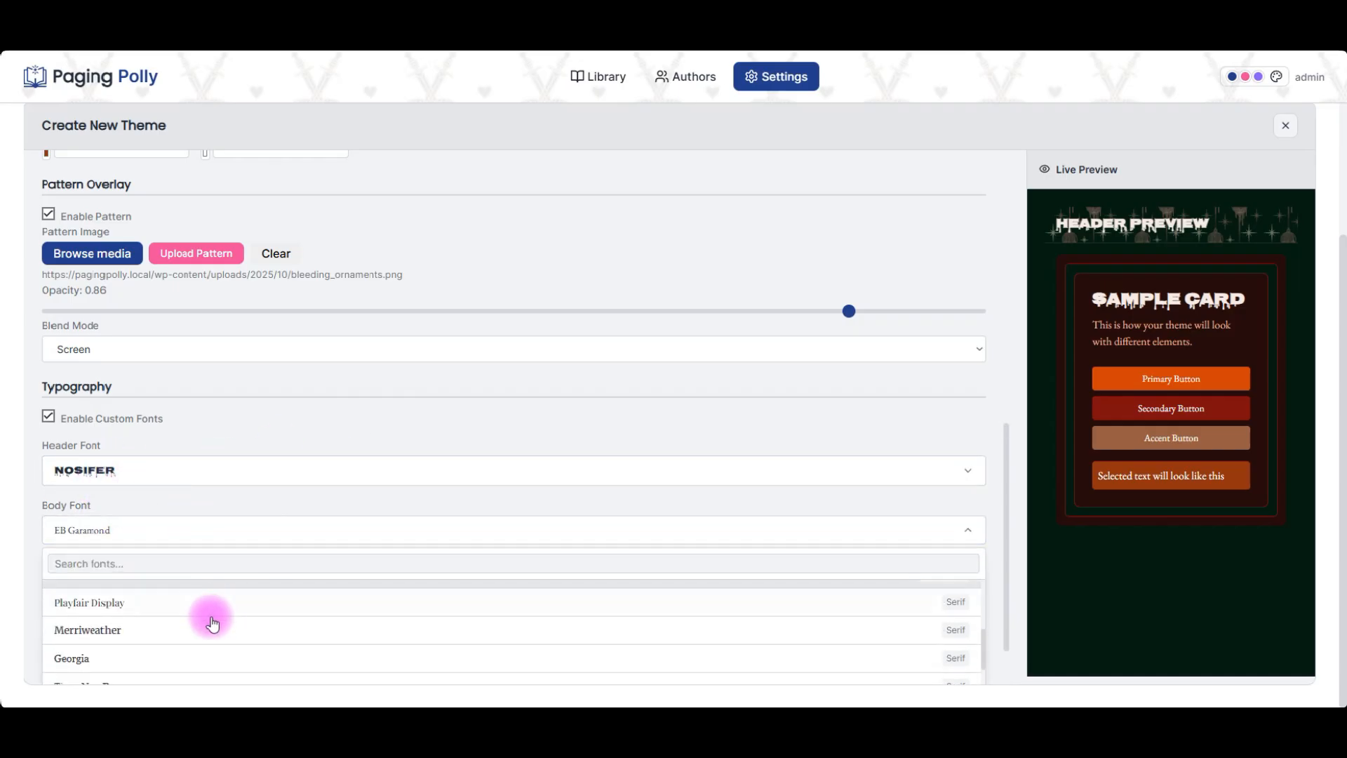
scroll(203, 633, down, 2)
scroll(203, 634, down, 2)
click(181, 636)
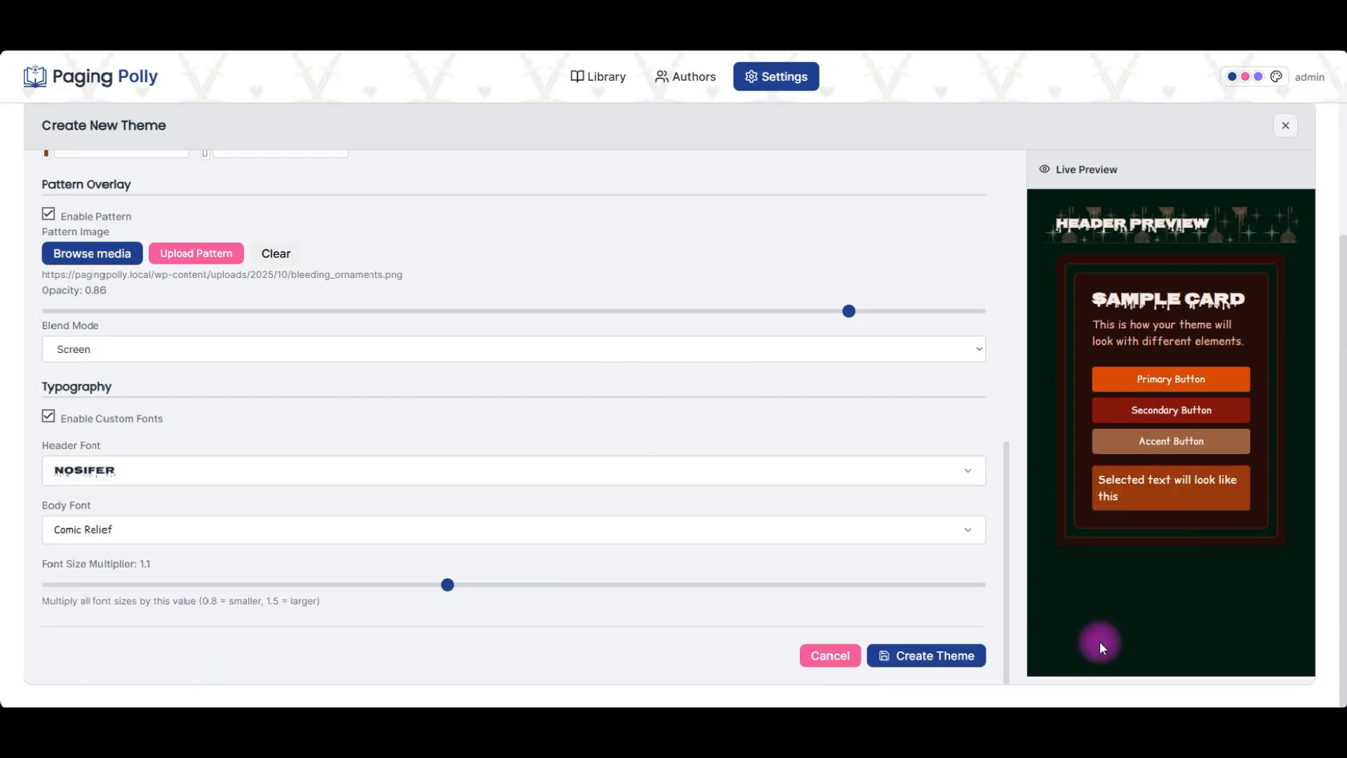
Step: Try the theme's font size multiplier at its extremes of 1.5 and 0.8
drag(444, 587, 990, 594)
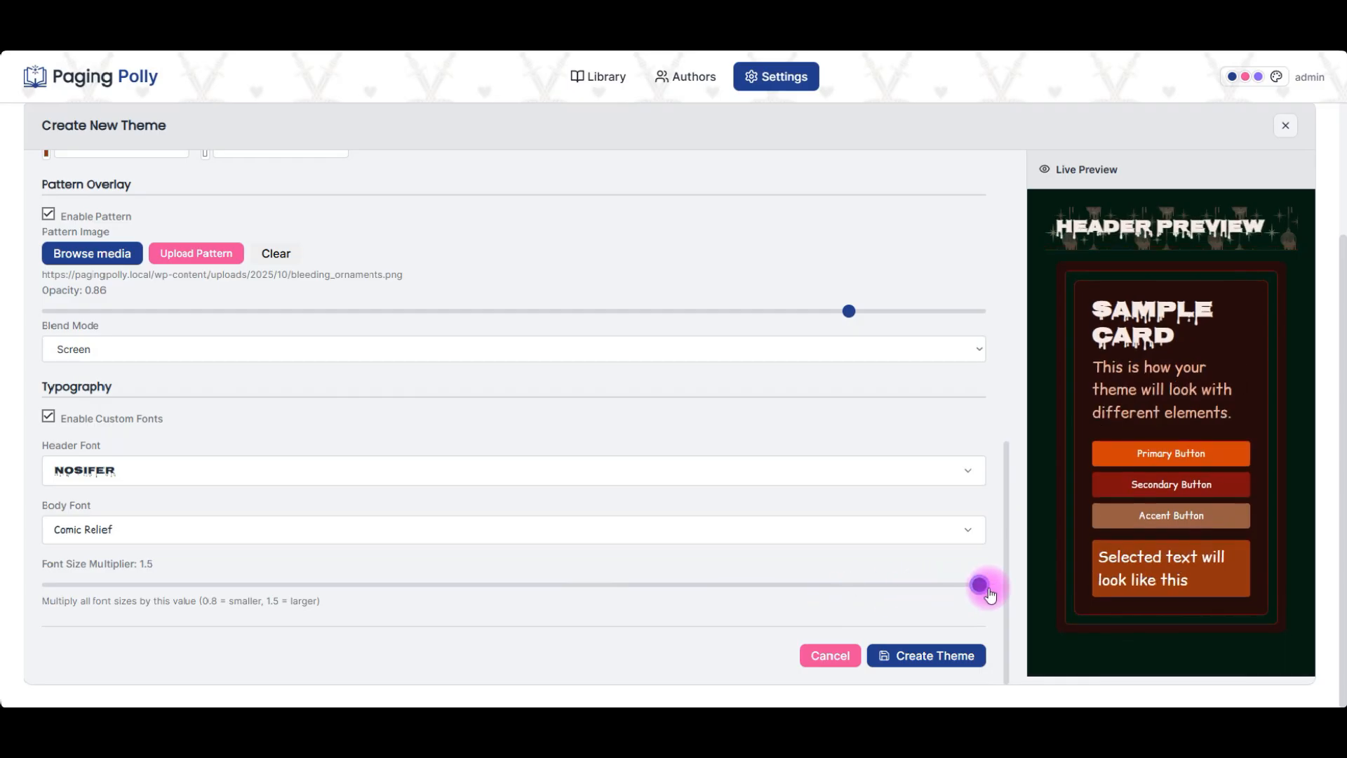
drag(990, 595, 274, 560)
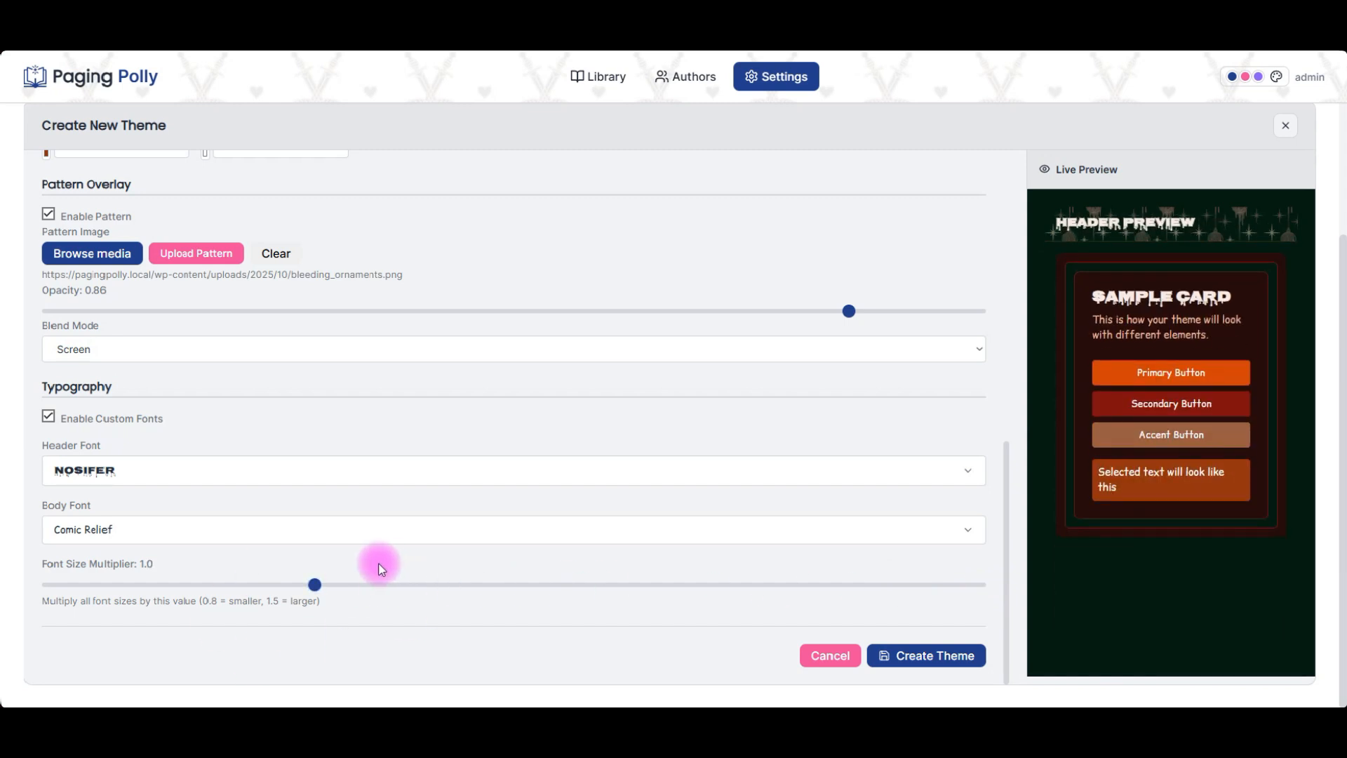
click(186, 593)
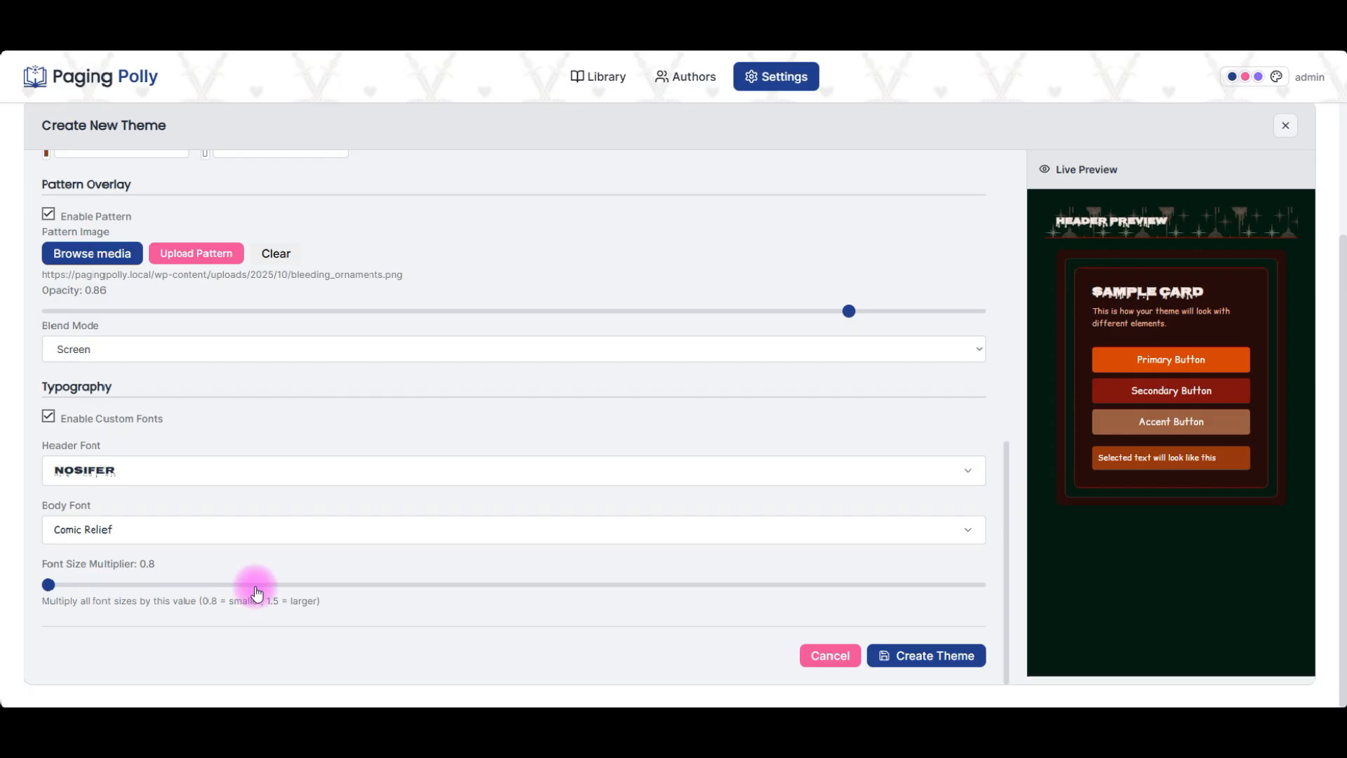
Step: Set the font size multiplier to 1.0 and create the theme
drag(255, 593, 309, 583)
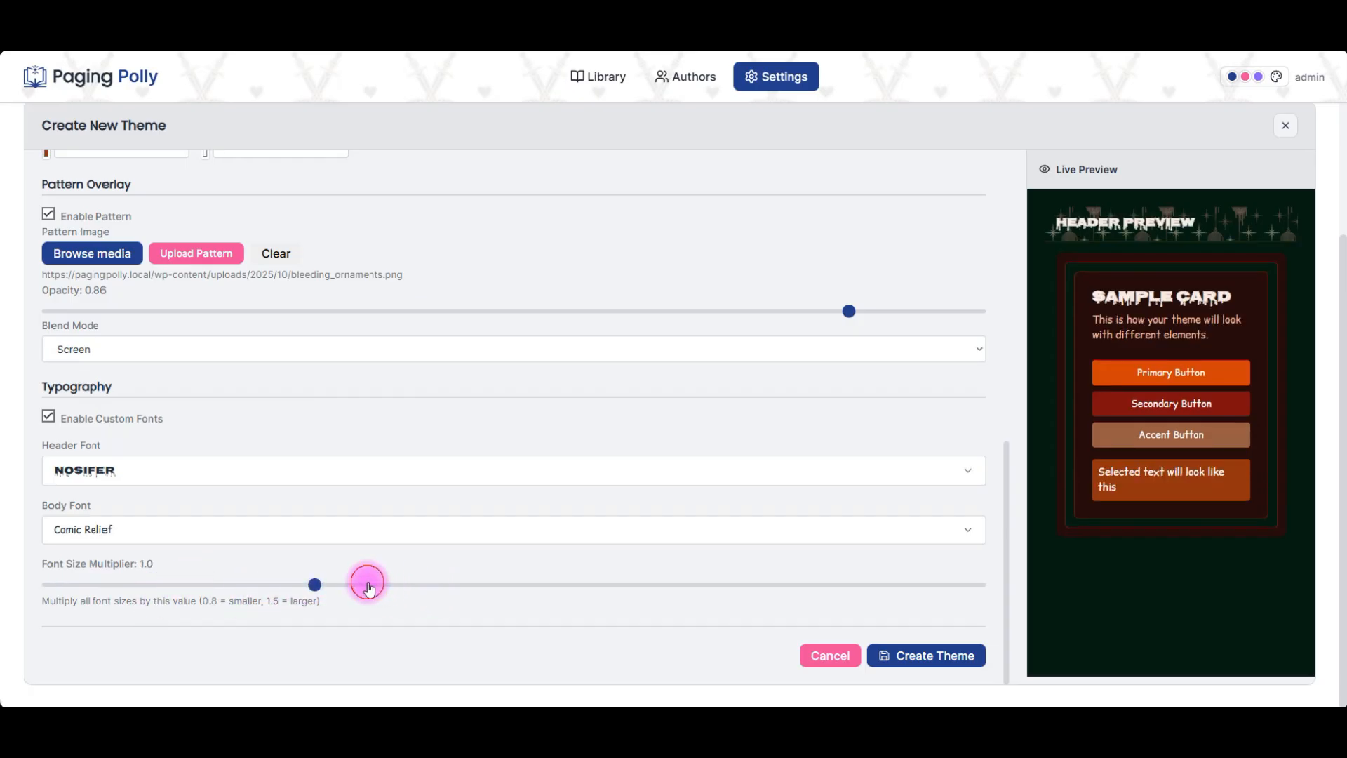
click(951, 656)
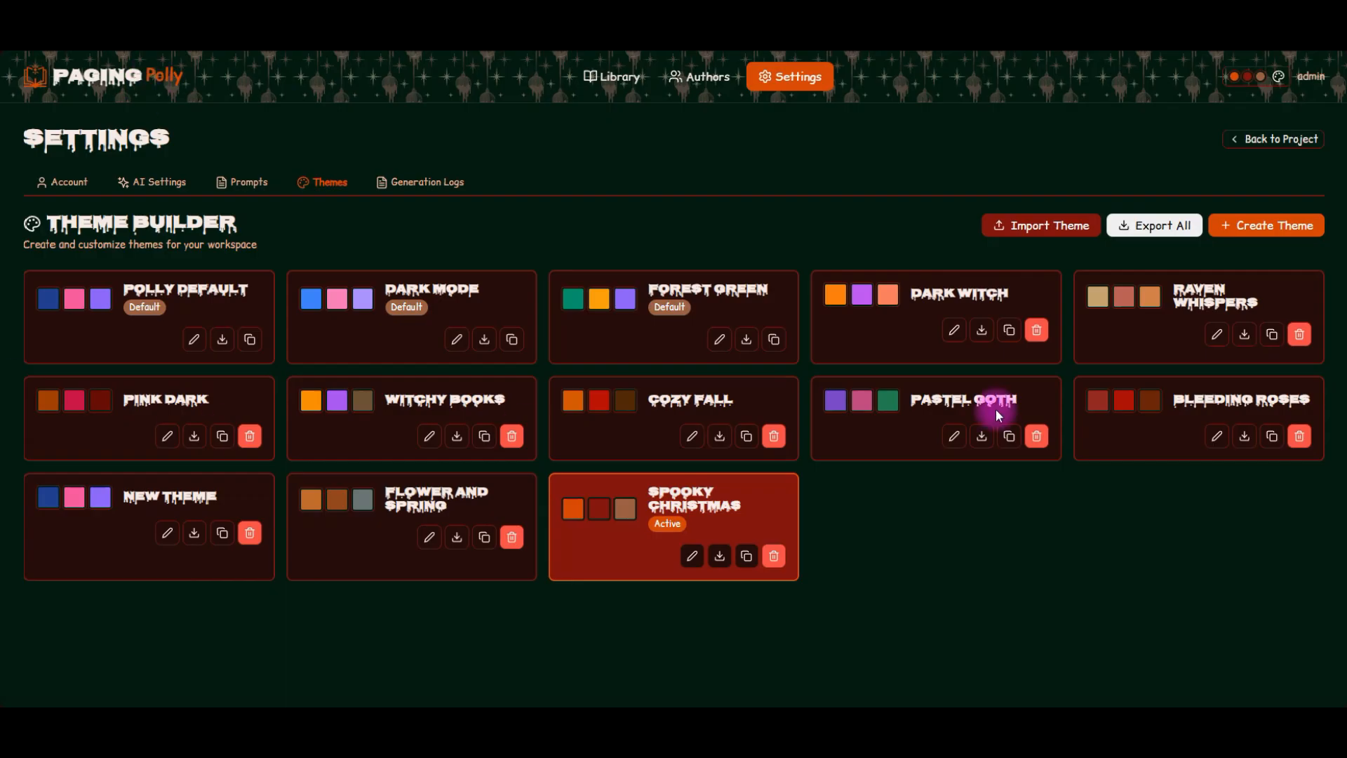
Step: Return to the project, close the AI Sequences window and look through the Ideas 1 document in the new theme
click(1275, 138)
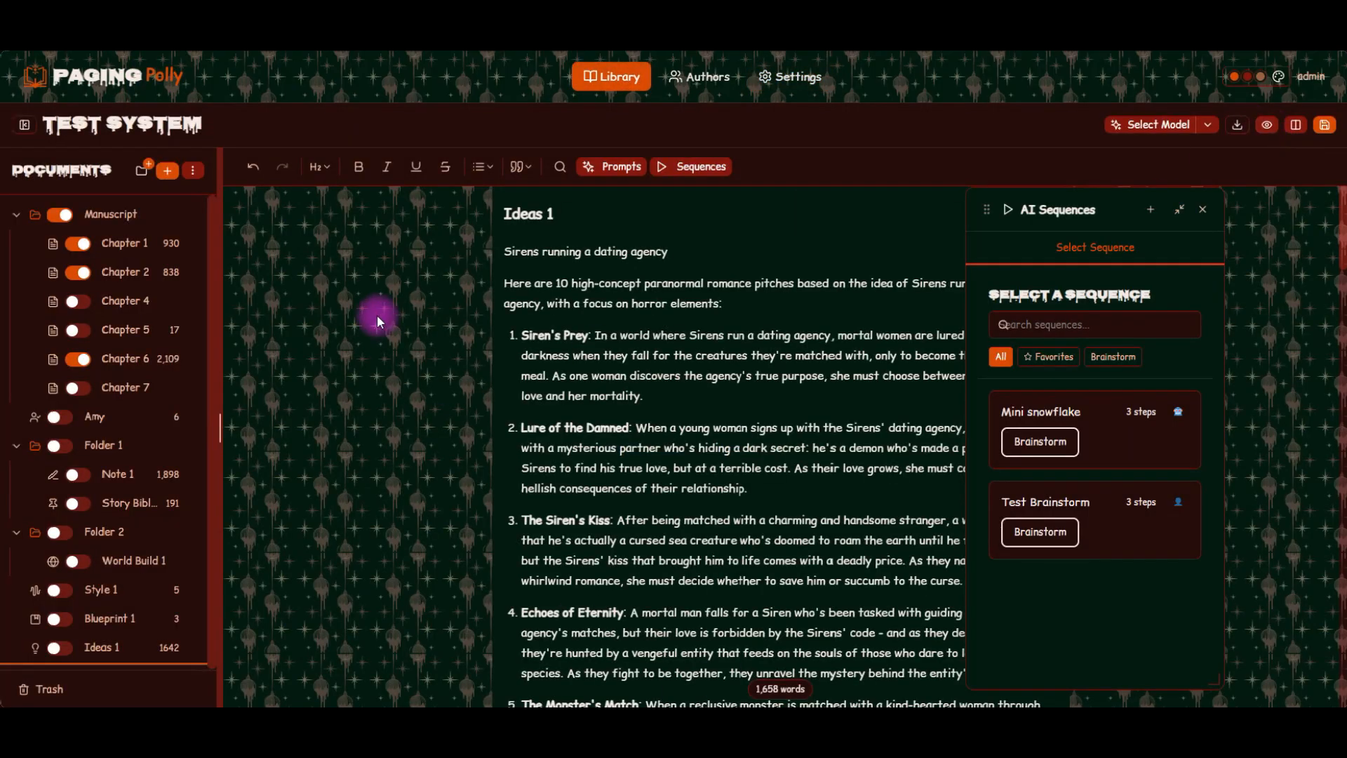
click(1204, 211)
scroll(638, 421, down, 1)
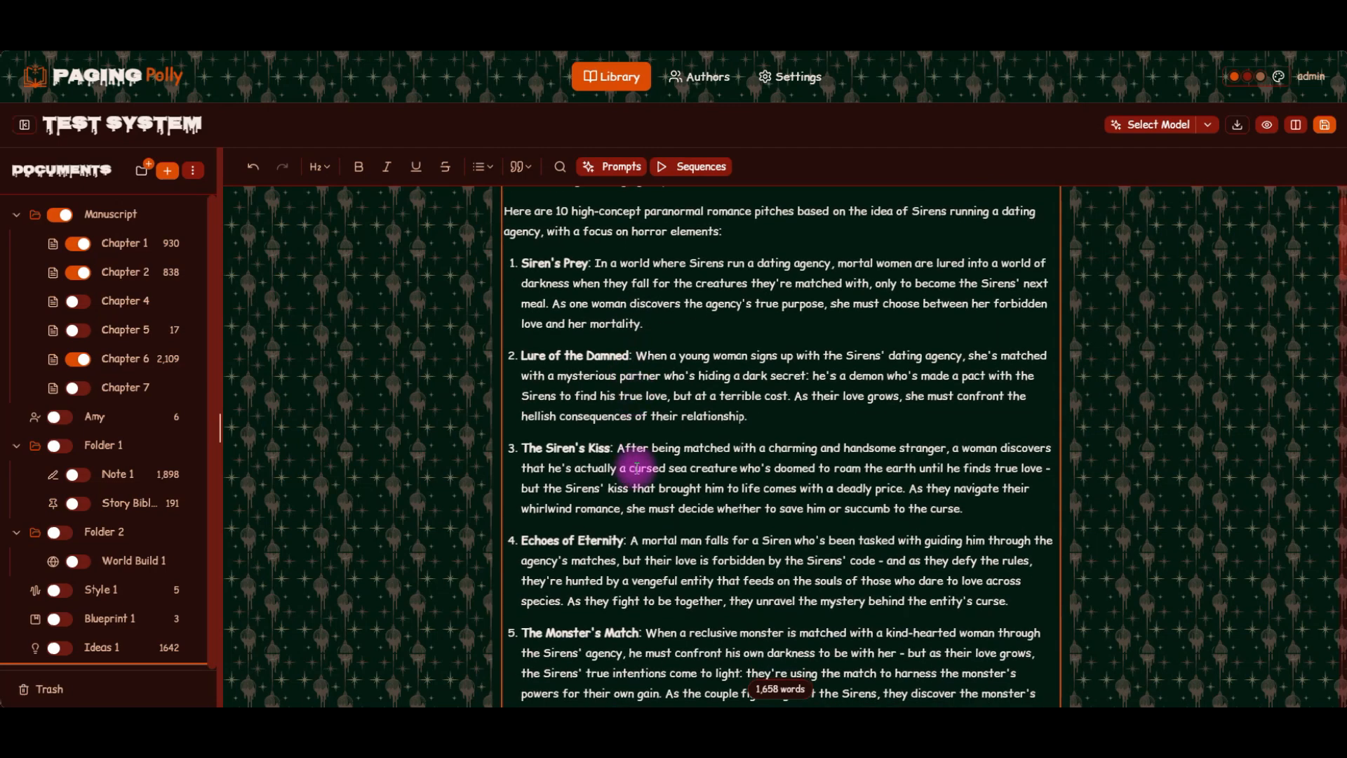
scroll(849, 516, down, 15)
scroll(847, 518, up, 20)
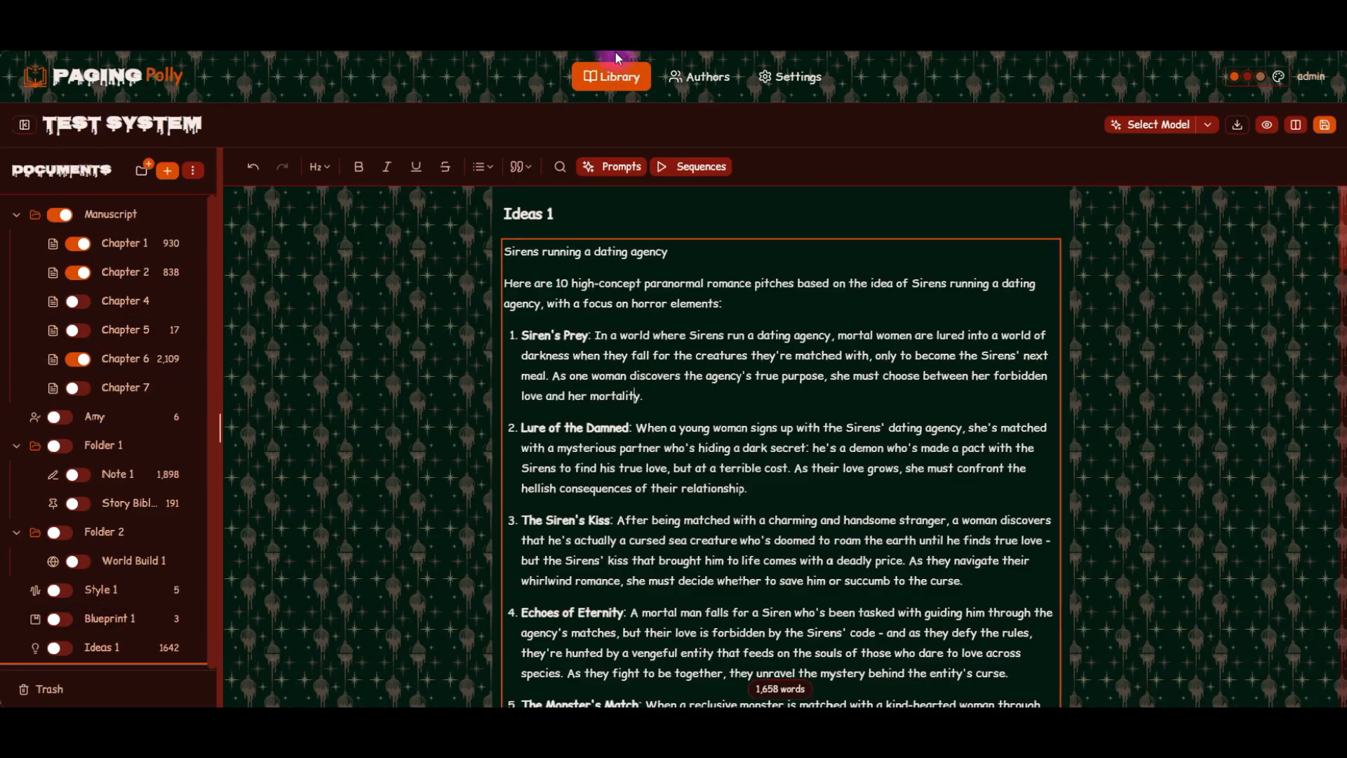
Step: View the project library in the new theme and open the Test System project from it
click(612, 75)
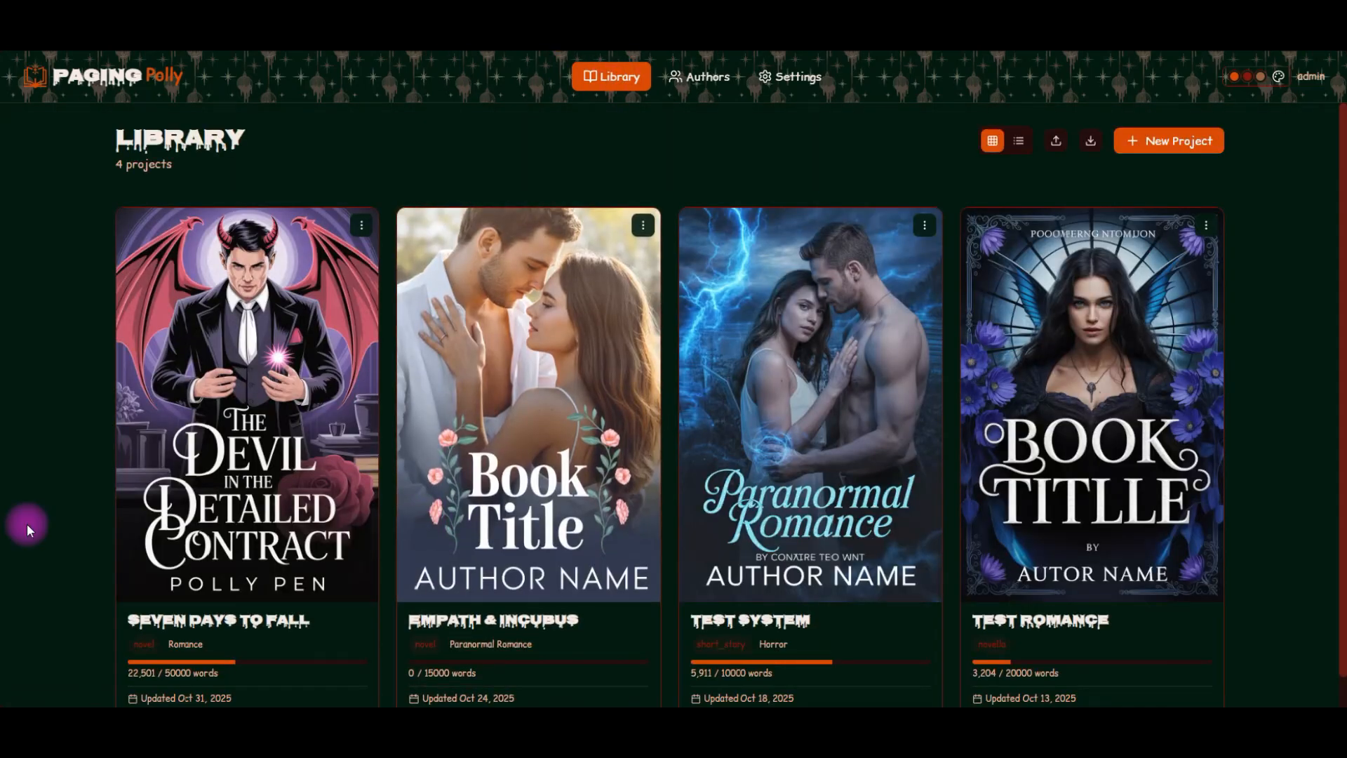
scroll(70, 520, down, 1)
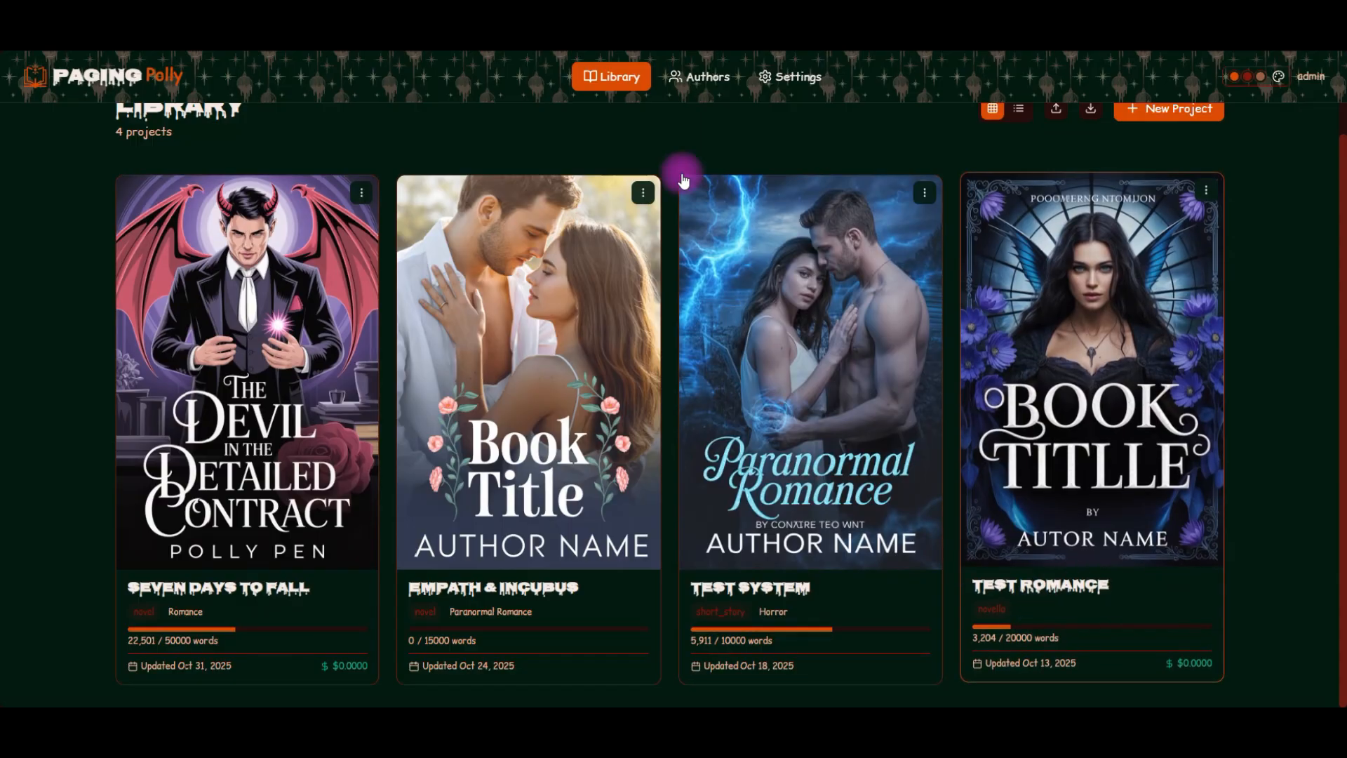
click(767, 415)
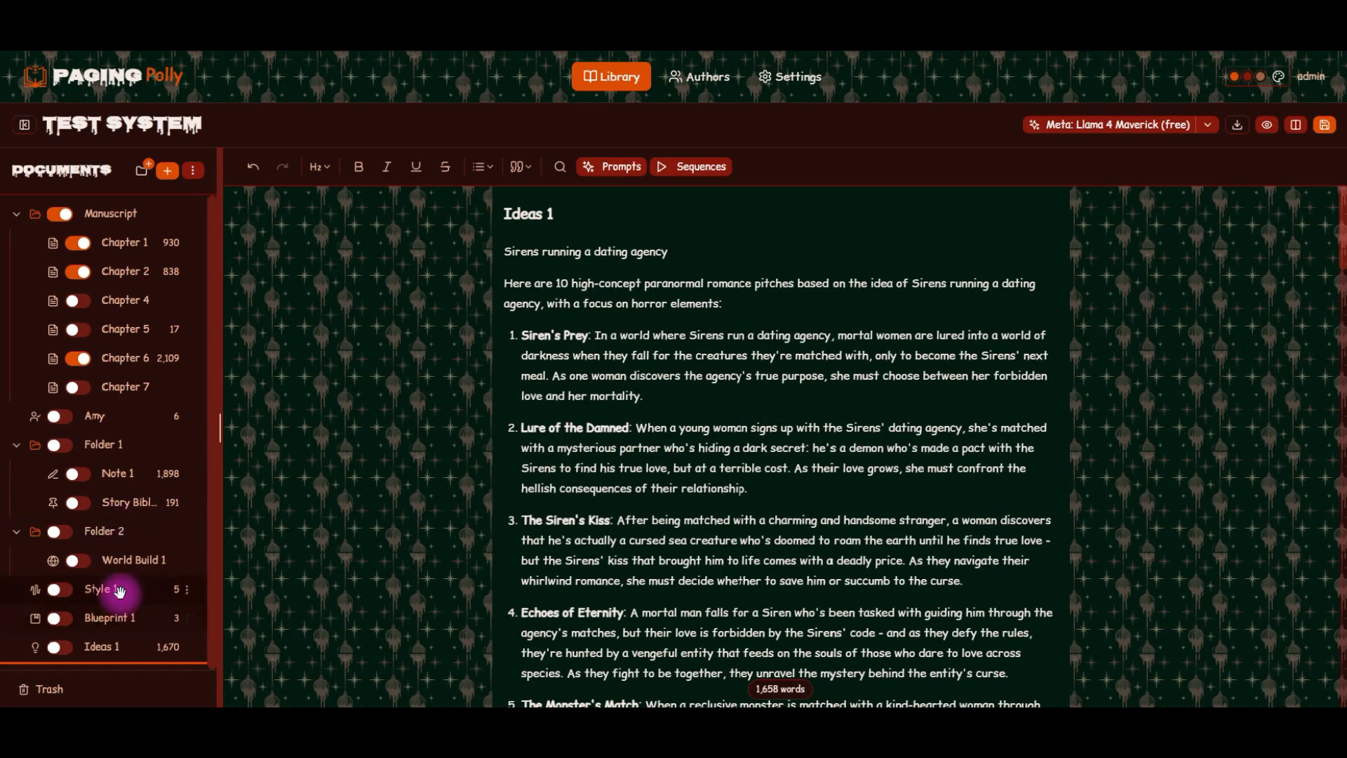
Step: View the Note 1, Chapter 6 and Chapter 2 documents in the new theme
click(126, 475)
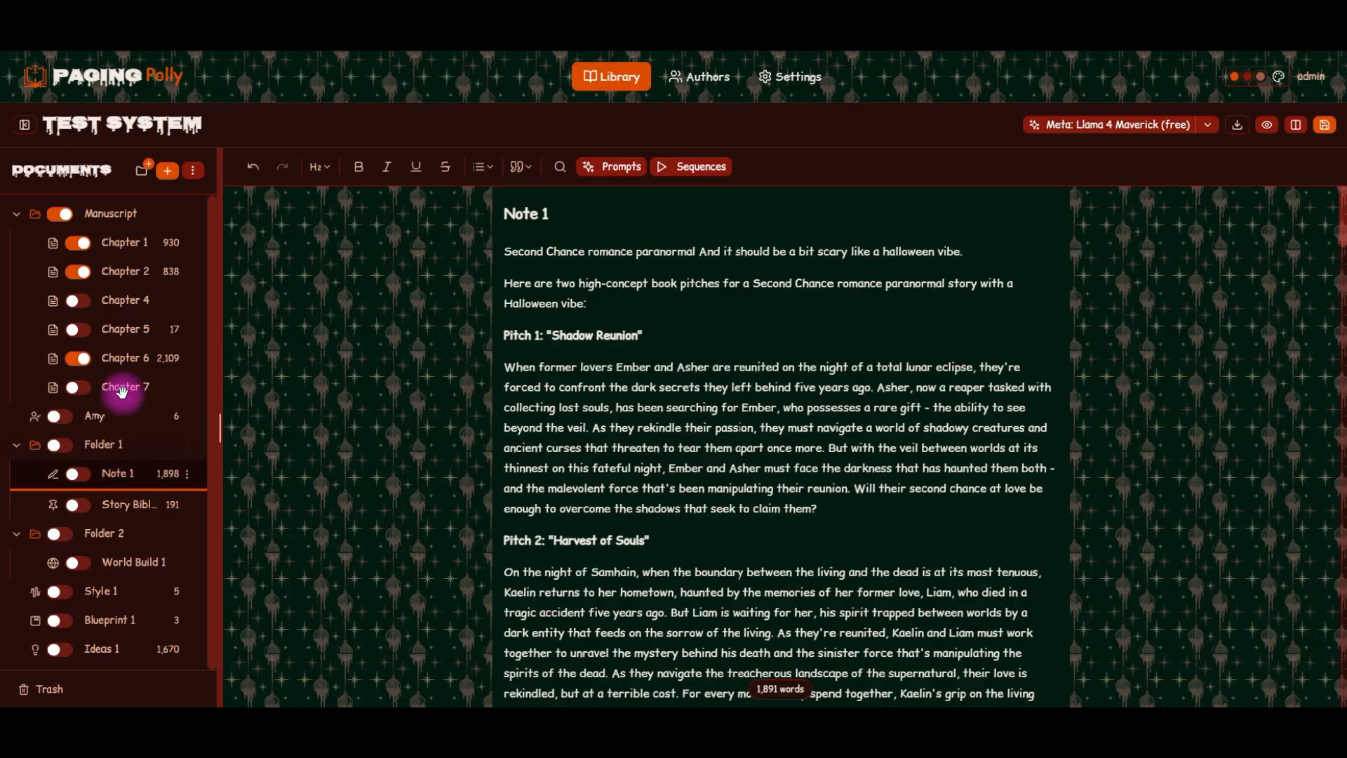
click(130, 358)
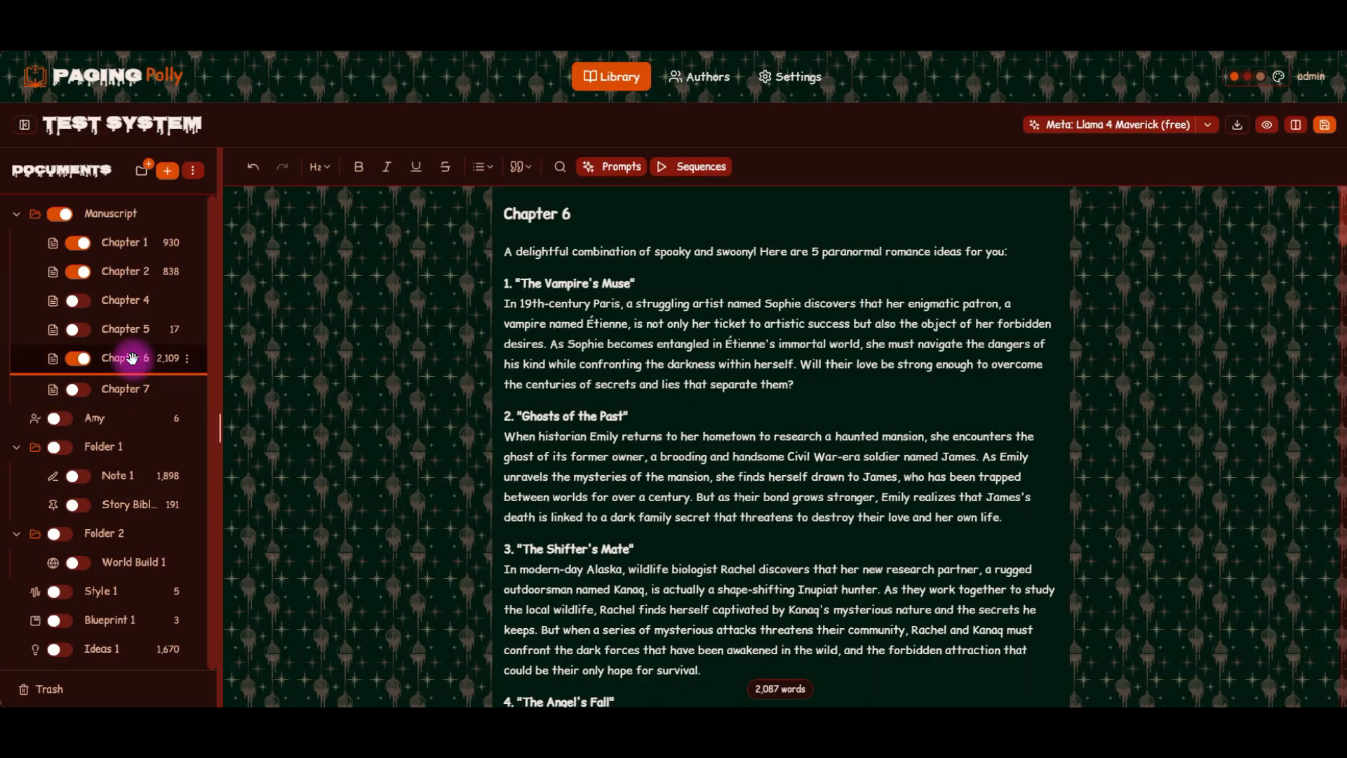
click(130, 273)
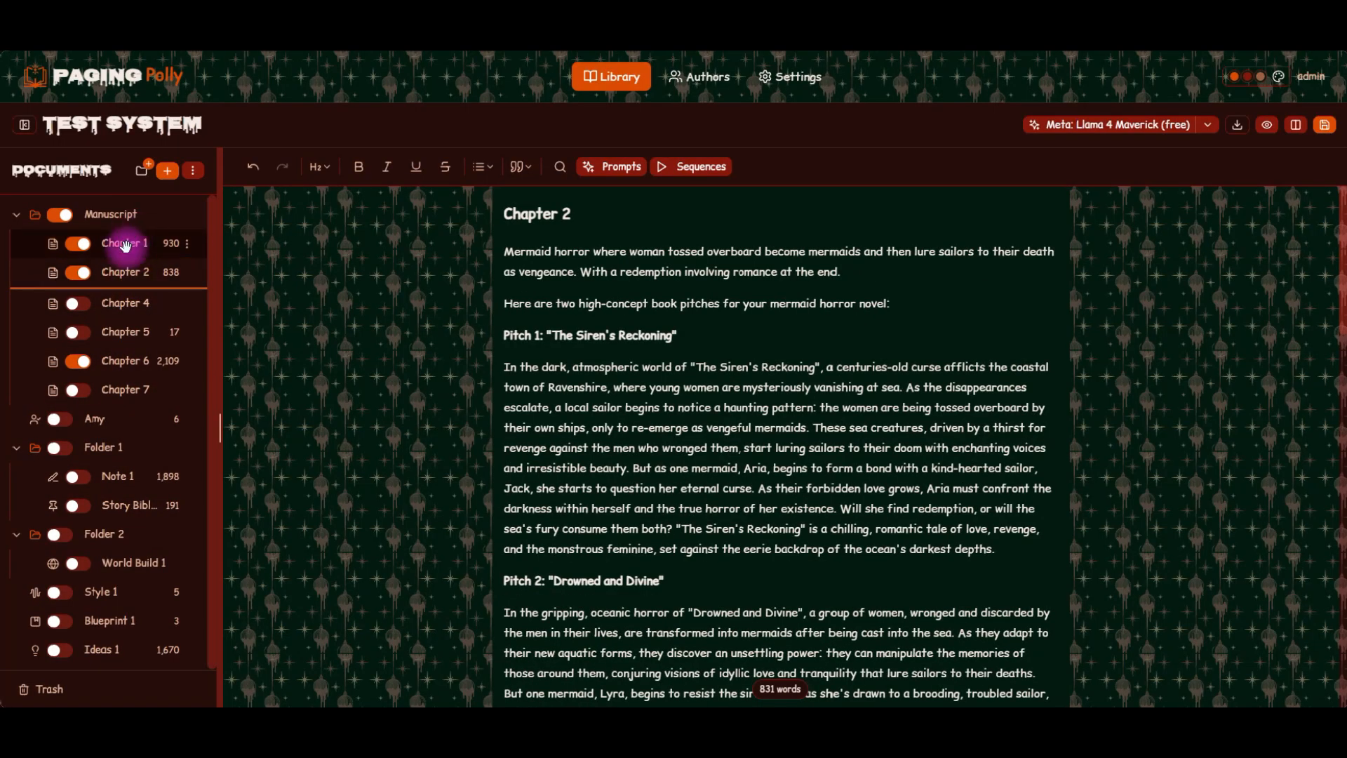
Step: In Chapter 1, format the line Book Pitch 1: "The Tides of Eternity" as Heading 2
click(125, 244)
drag(741, 334, 489, 331)
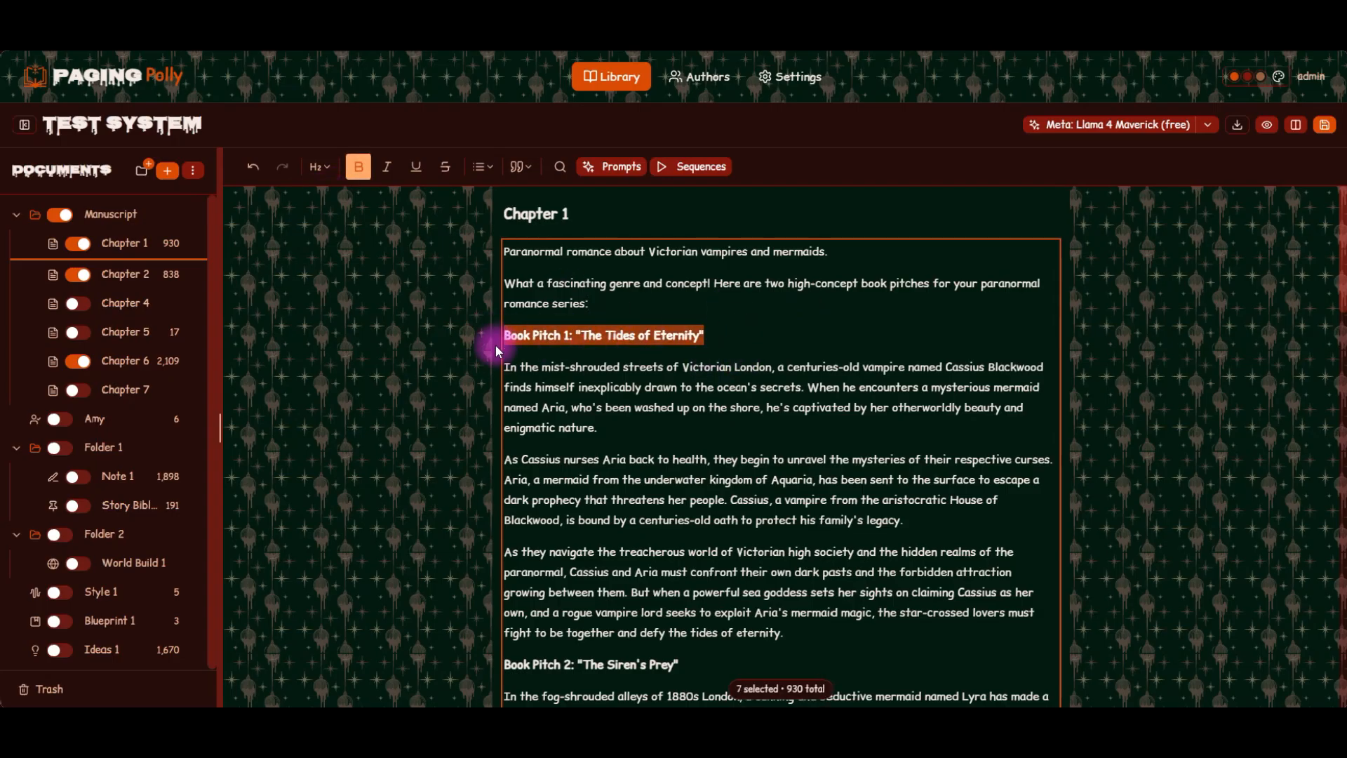
click(325, 168)
click(354, 198)
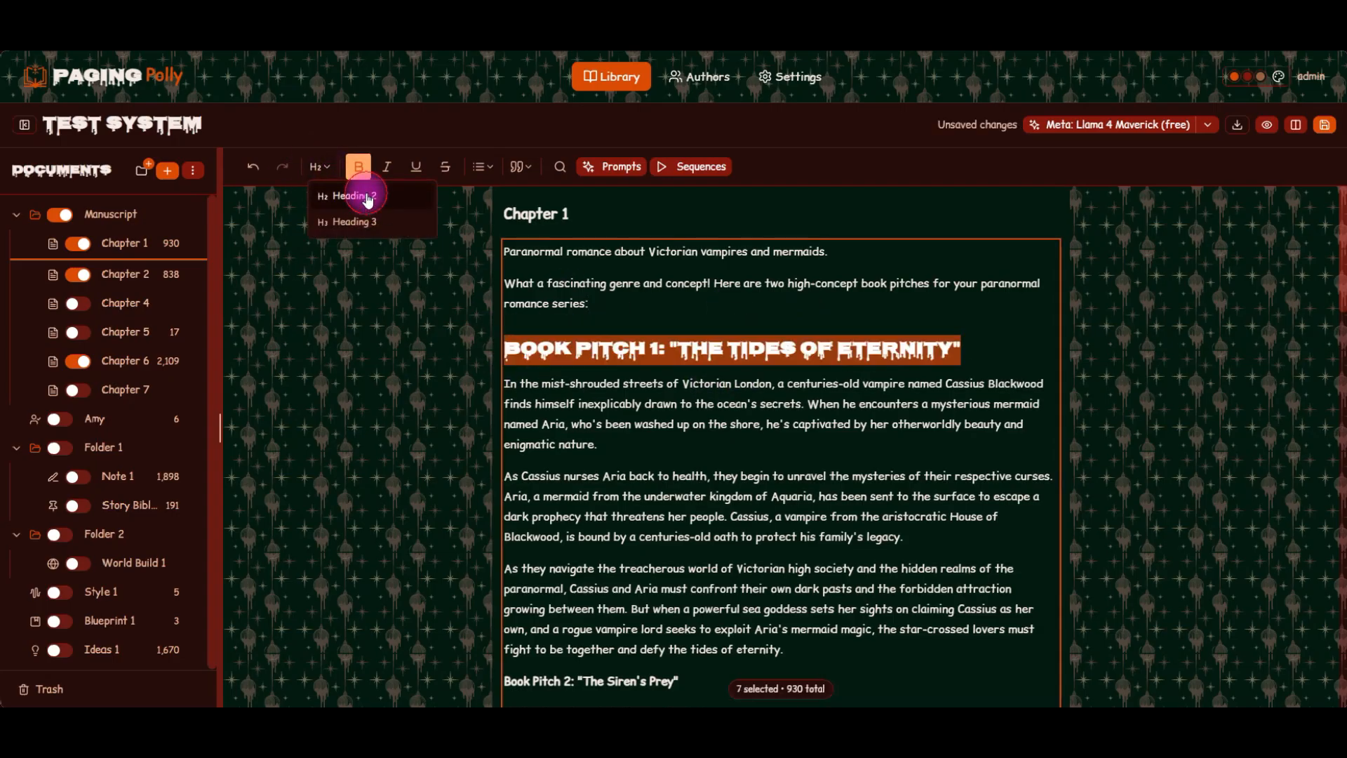
click(643, 428)
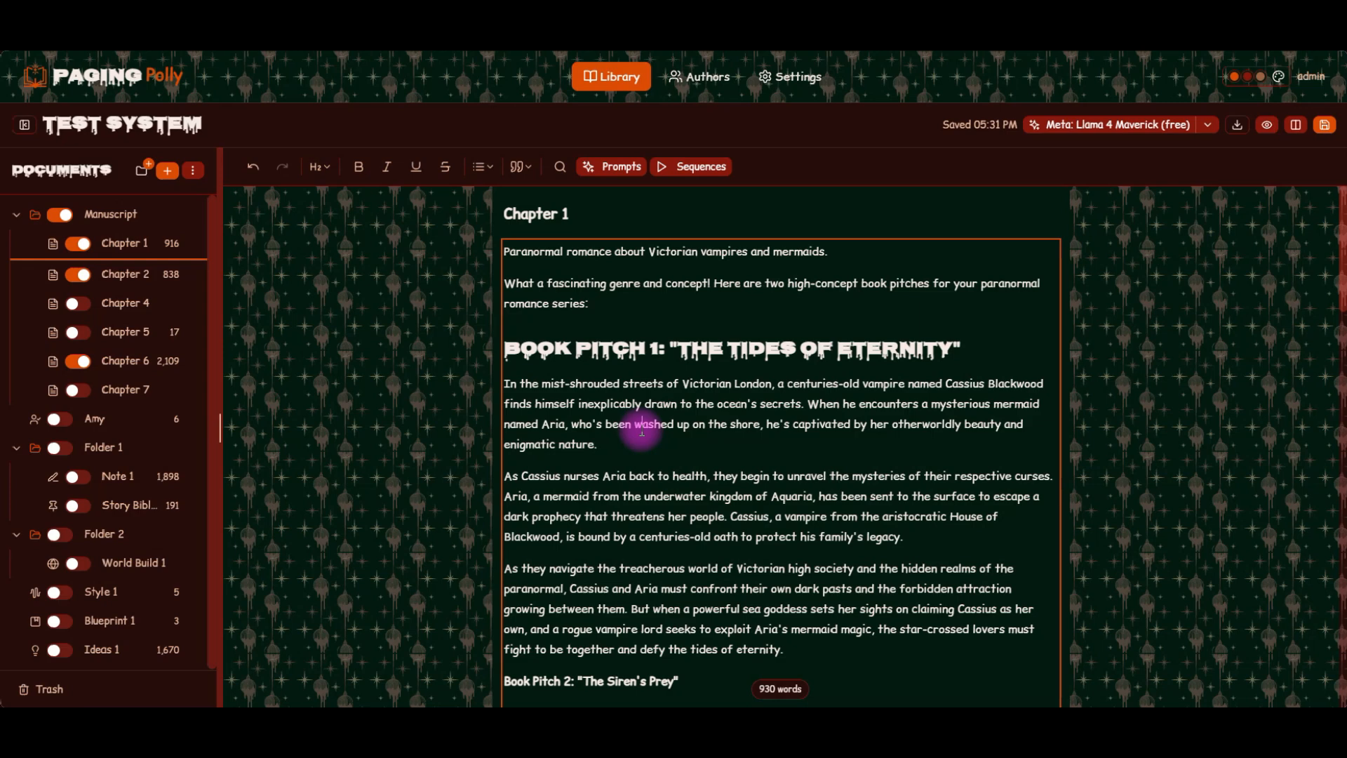